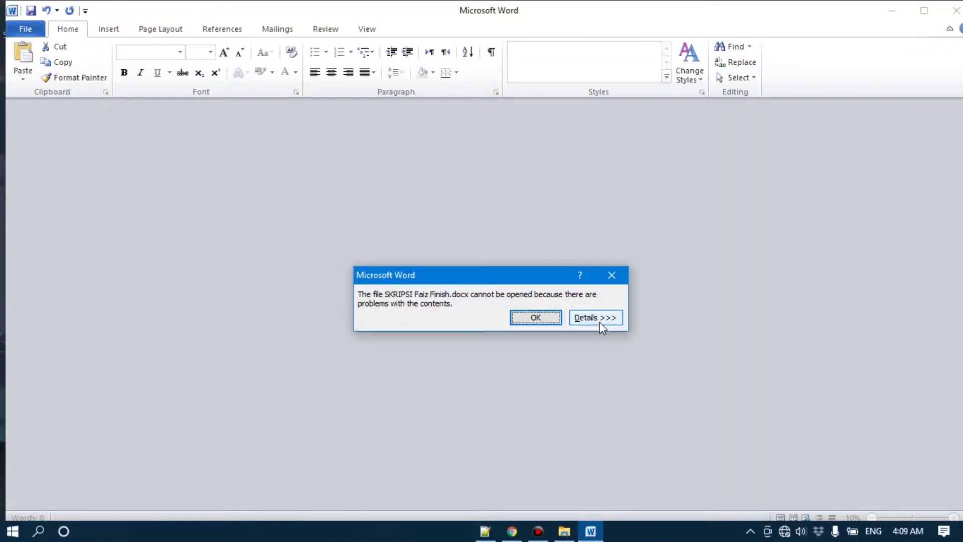
Step: Examine the details of the file-open error and its Indonesian translation in the browser, and close Word
click(600, 322)
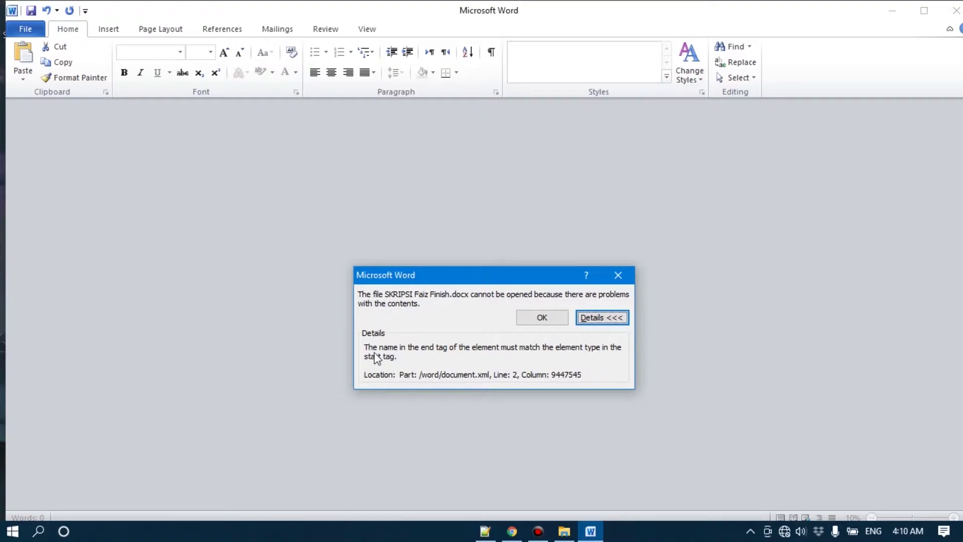
click(511, 533)
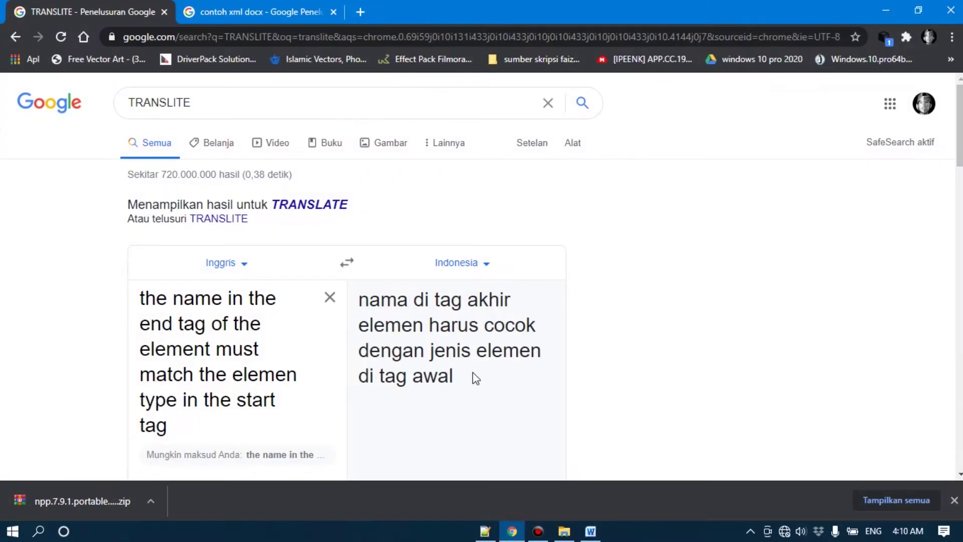
drag(455, 380, 353, 299)
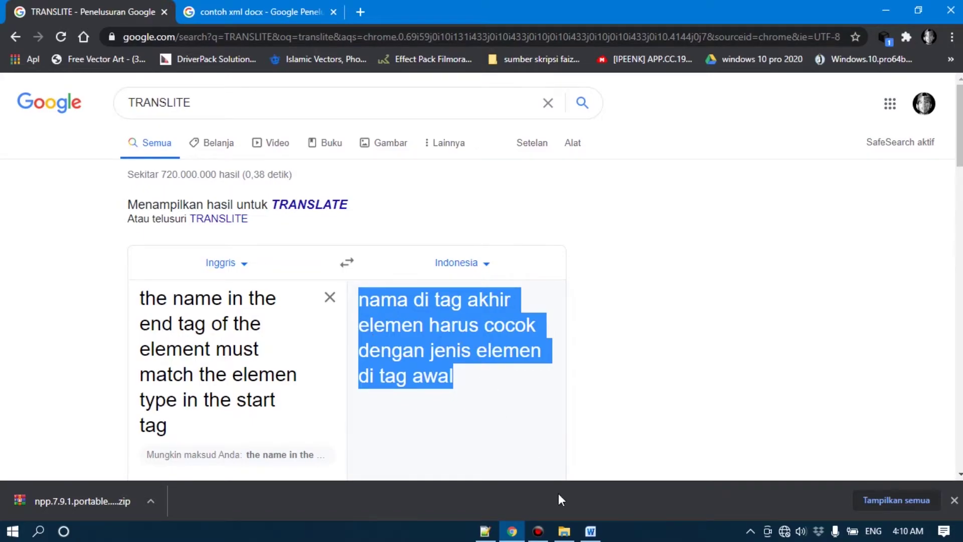
click(590, 531)
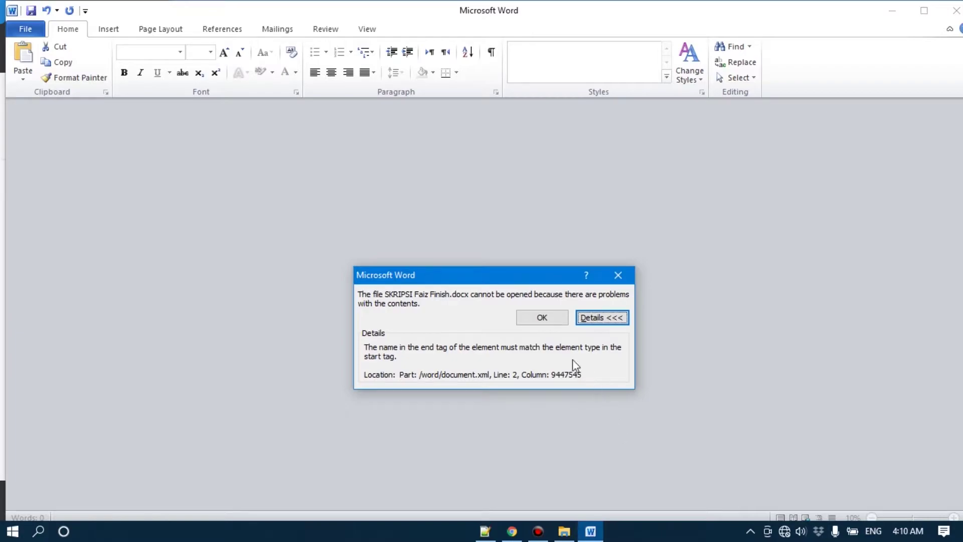
click(549, 320)
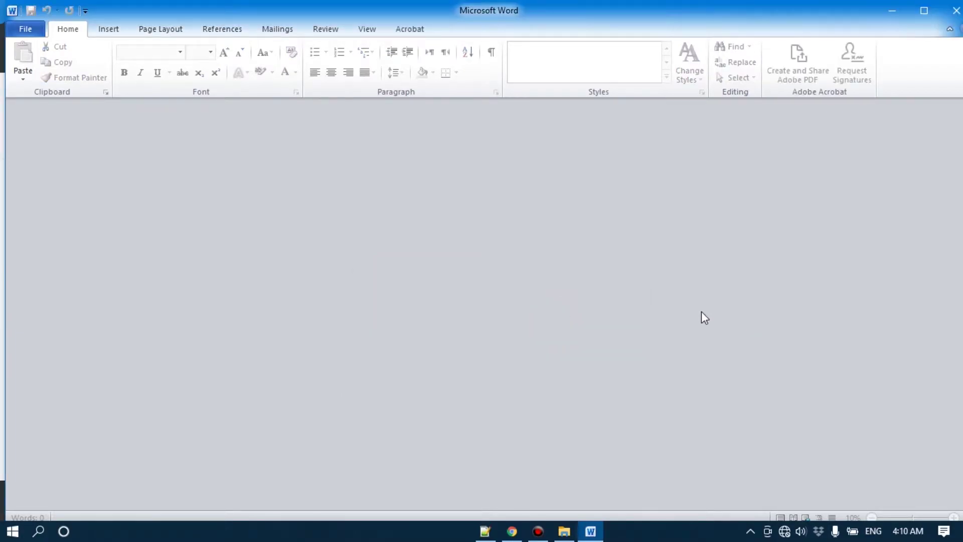
click(956, 10)
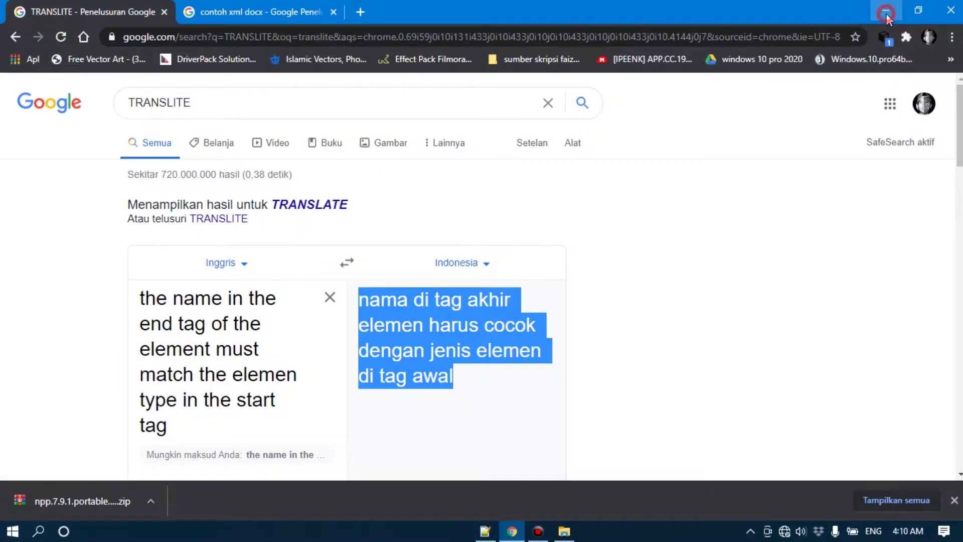
Step: Copy the damaged SKRIPSI Word document from its folder to the desktop
click(886, 12)
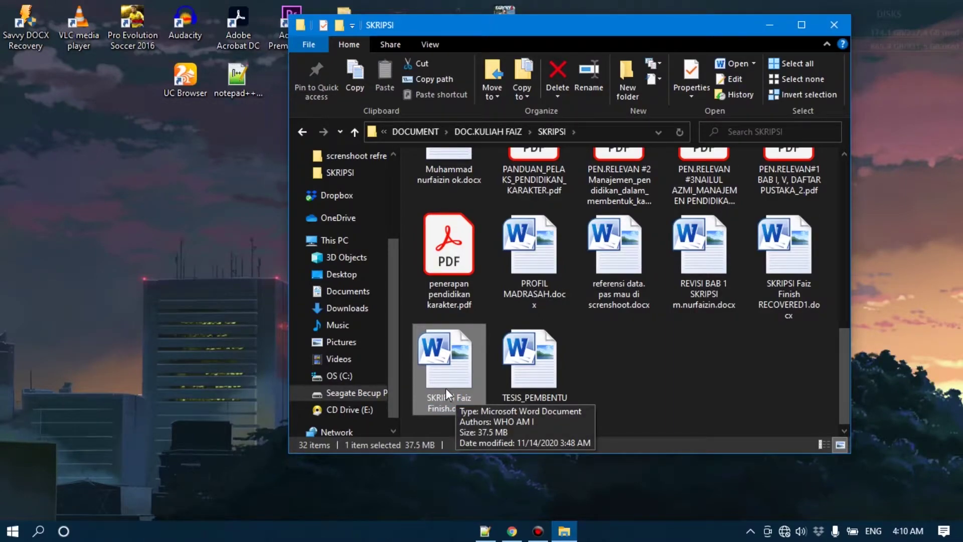
drag(446, 389, 231, 212)
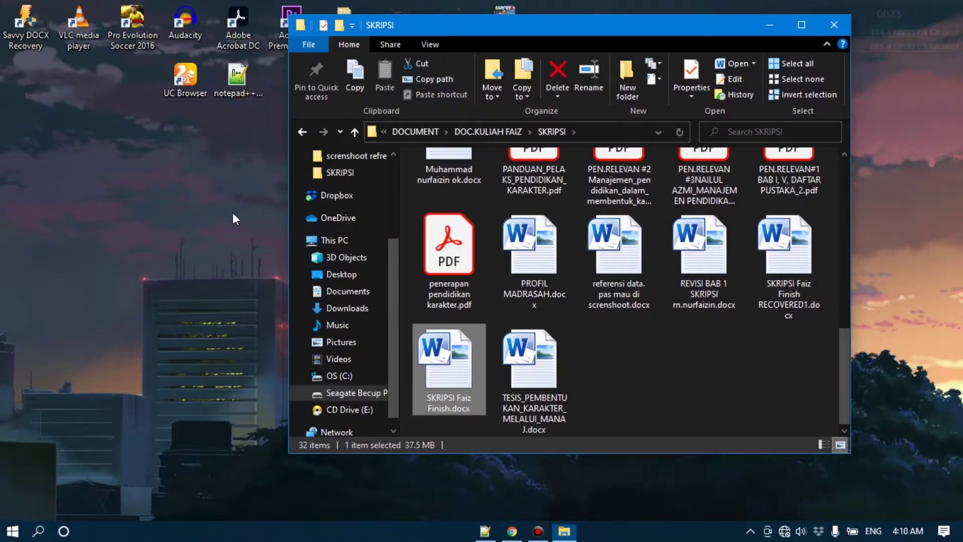
click(768, 25)
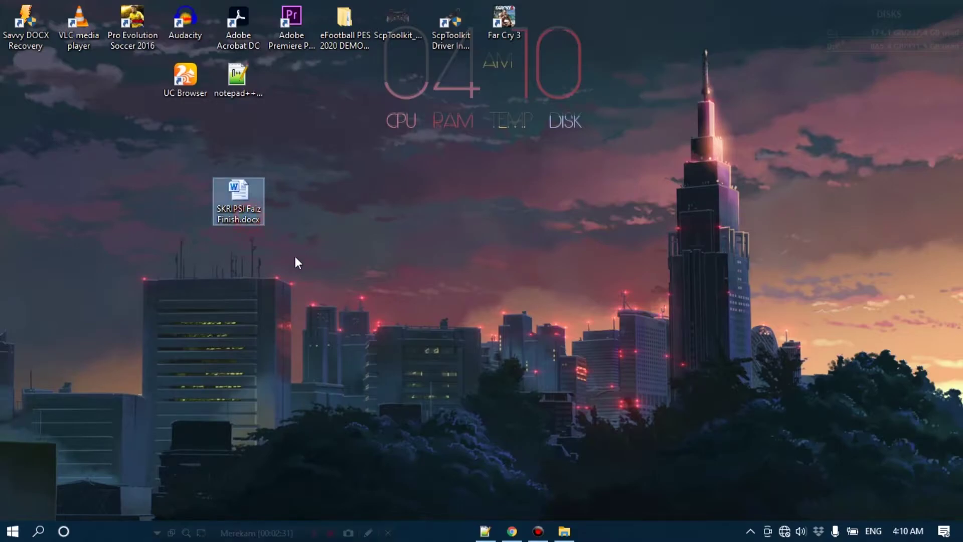
Step: Change the file extension of the desktop SKRIPSI document from .docx to .zip
click(243, 212)
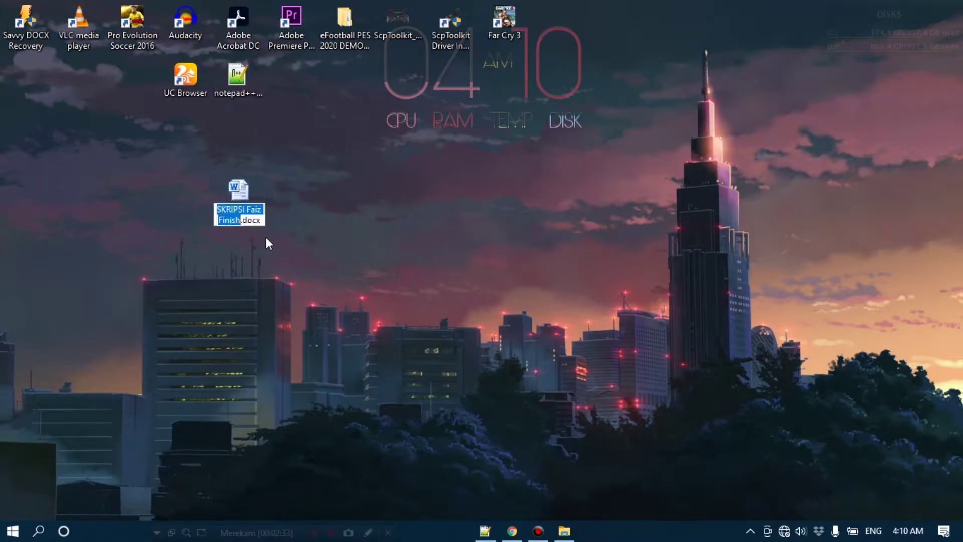
key(Right)
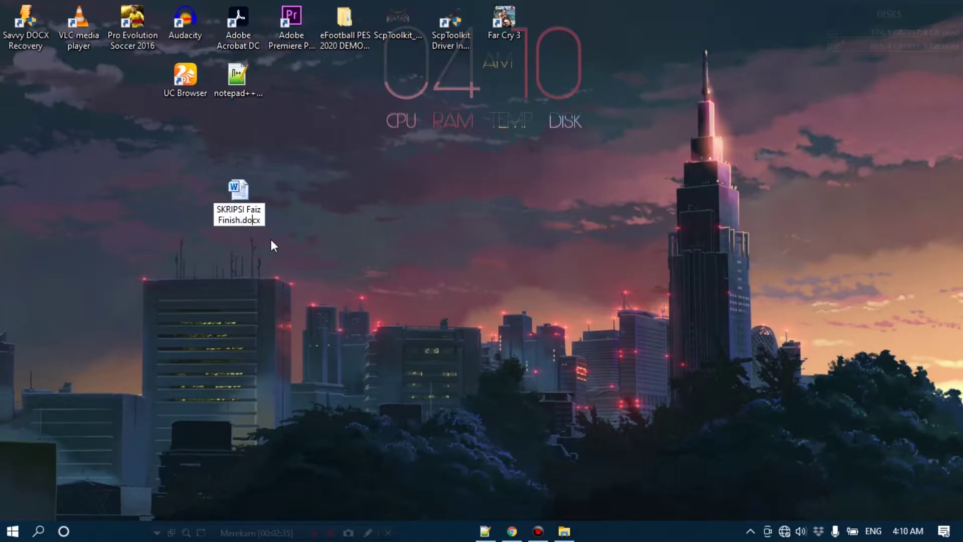
key(Delete)
key(Delete)
key(Delete)
key(Delete)
key(Delete)
text(.Z)
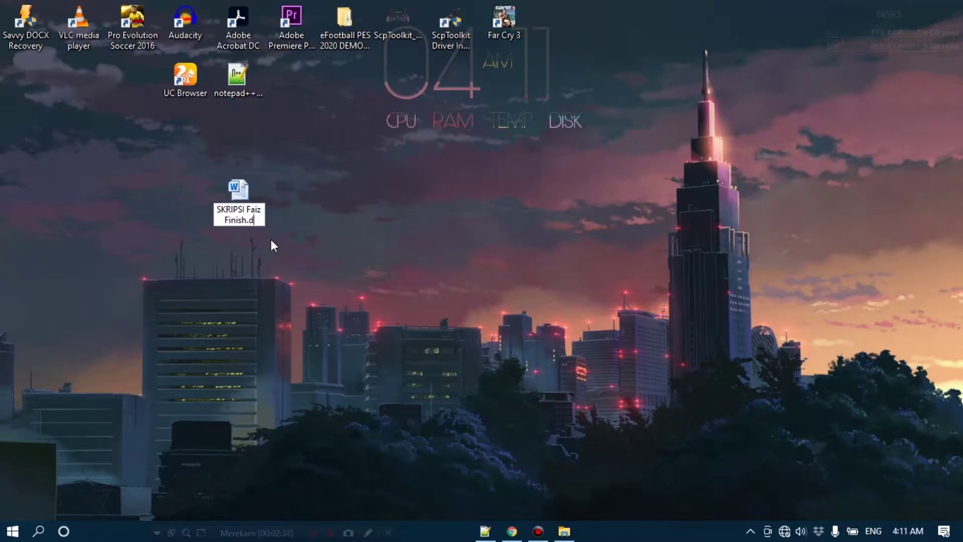
text(I)
key(BackSpace)
key(BackSpace)
text(zip)
key(Return)
click(546, 272)
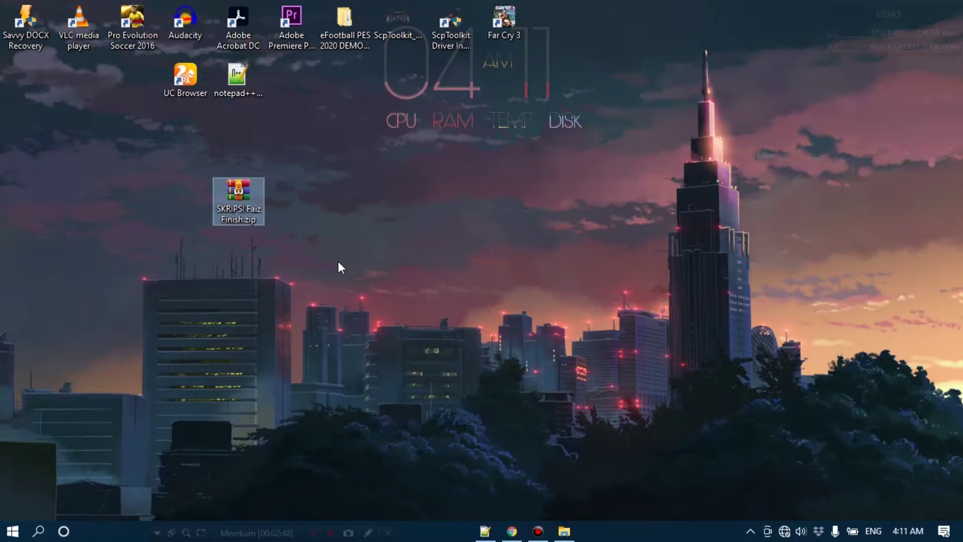
Step: Open the SKRIPSI zip archive in WinRAR and go into its word folder
click(242, 205)
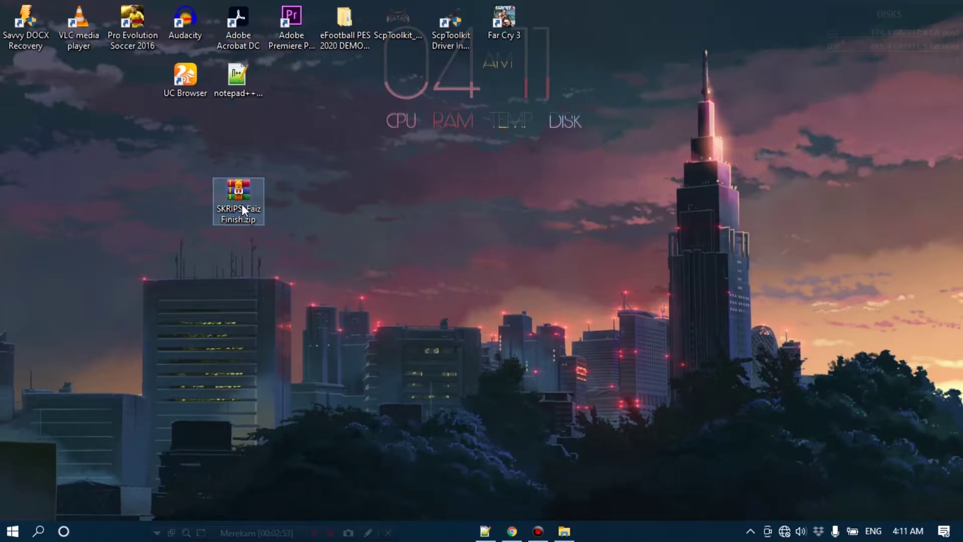
double_click(242, 204)
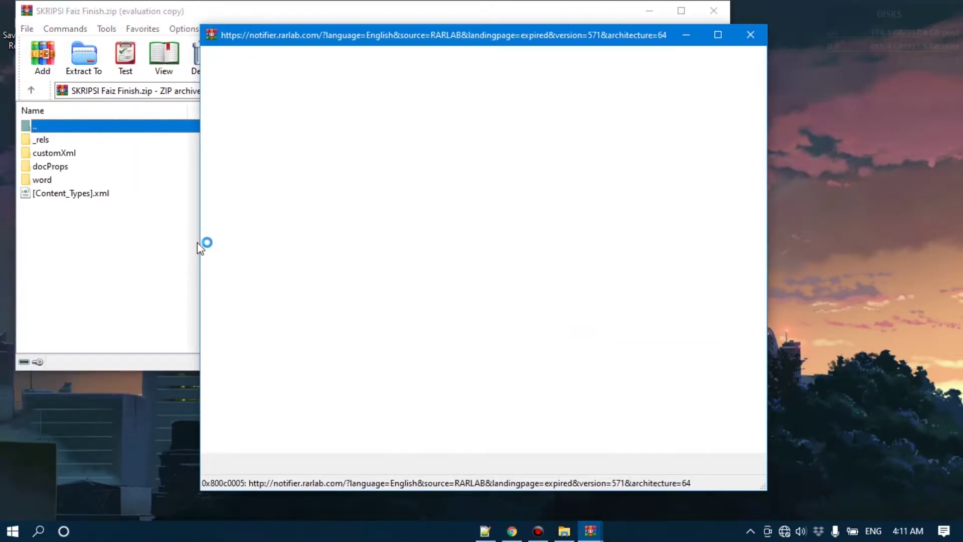
click(750, 36)
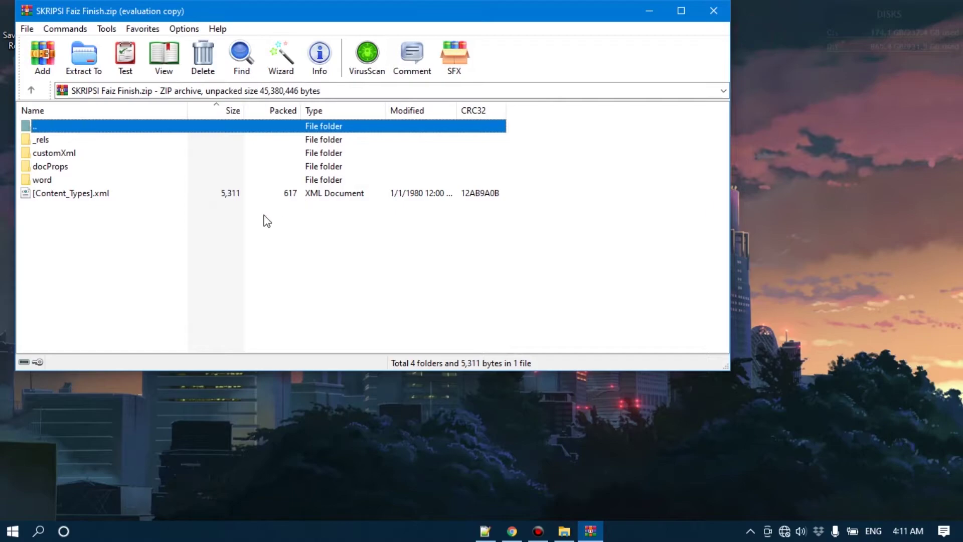
double_click(45, 181)
Step: Extract document.xml from the archive's word folder to the desktop
drag(376, 7, 511, 22)
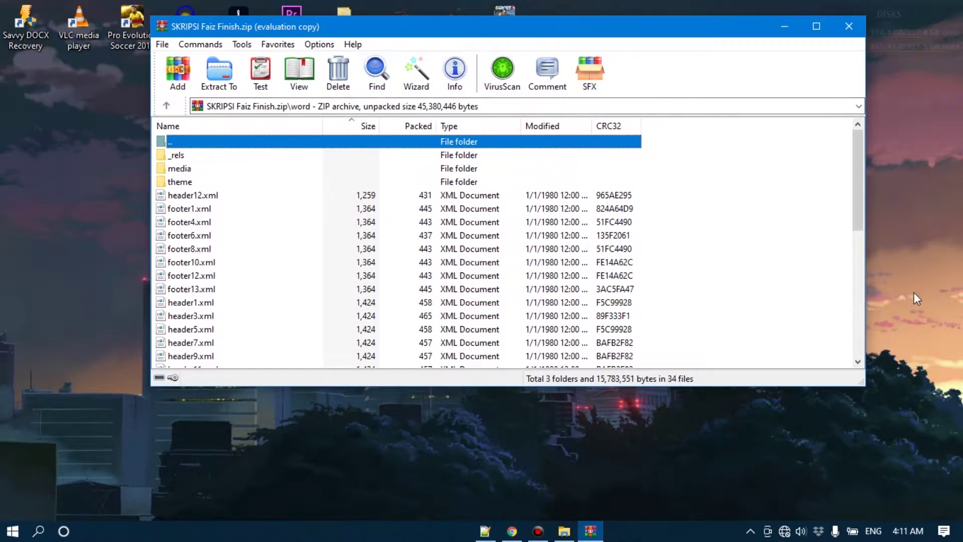
drag(858, 216, 845, 364)
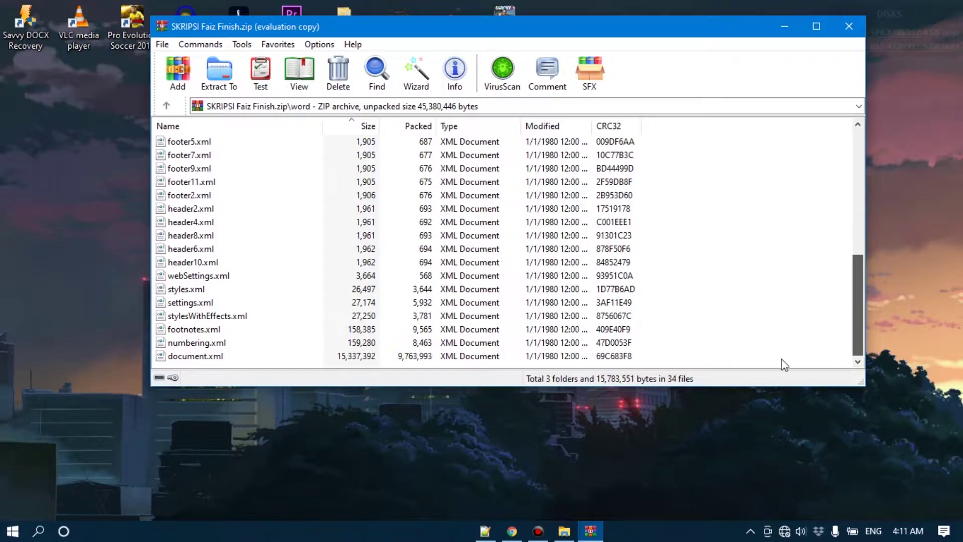
click(185, 358)
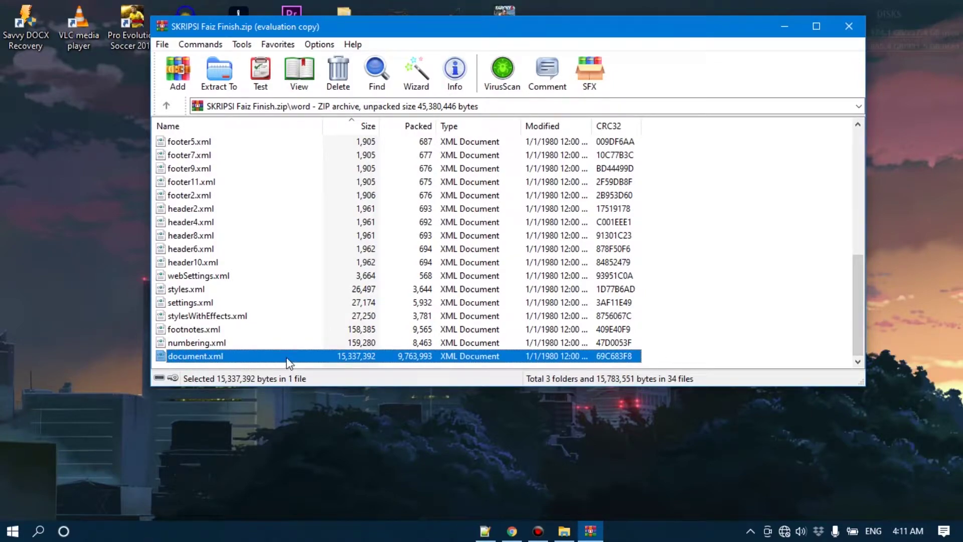
drag(288, 360, 119, 215)
Step: Minimize the archive window and arrange the zip archive and document.xml side by side near the middle of the desktop
drag(121, 152, 279, 194)
click(789, 31)
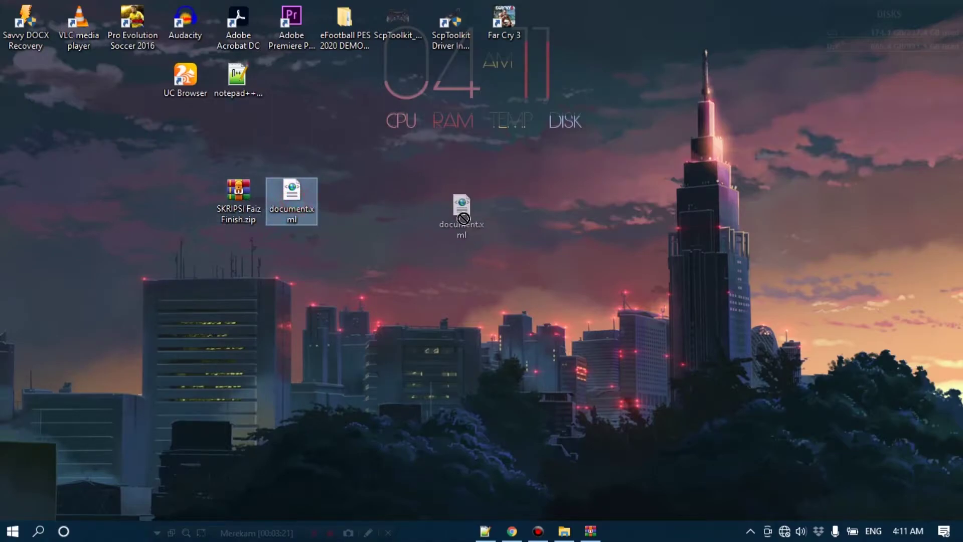
drag(307, 213, 468, 194)
drag(249, 196, 412, 194)
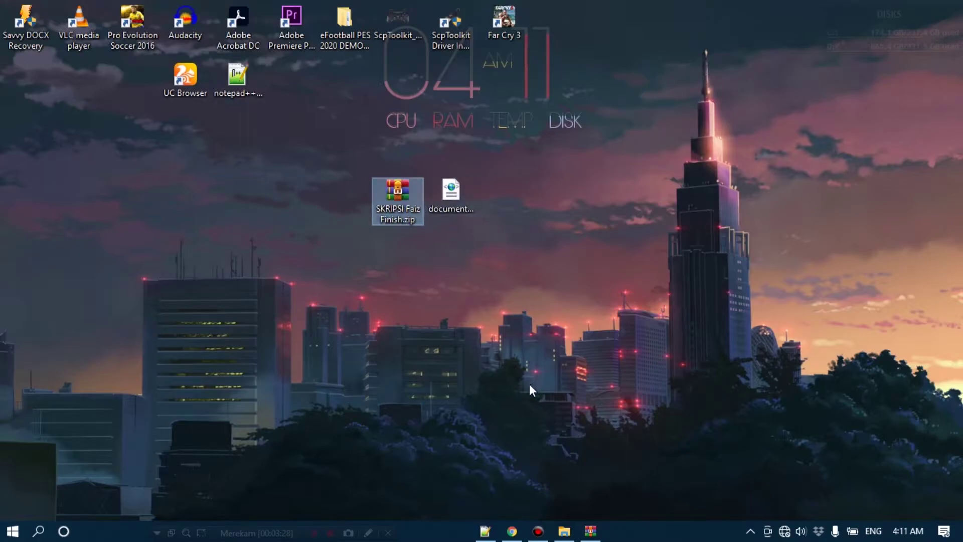
Step: Switch to Notepad++ and open document.xml from the Desktop
click(485, 531)
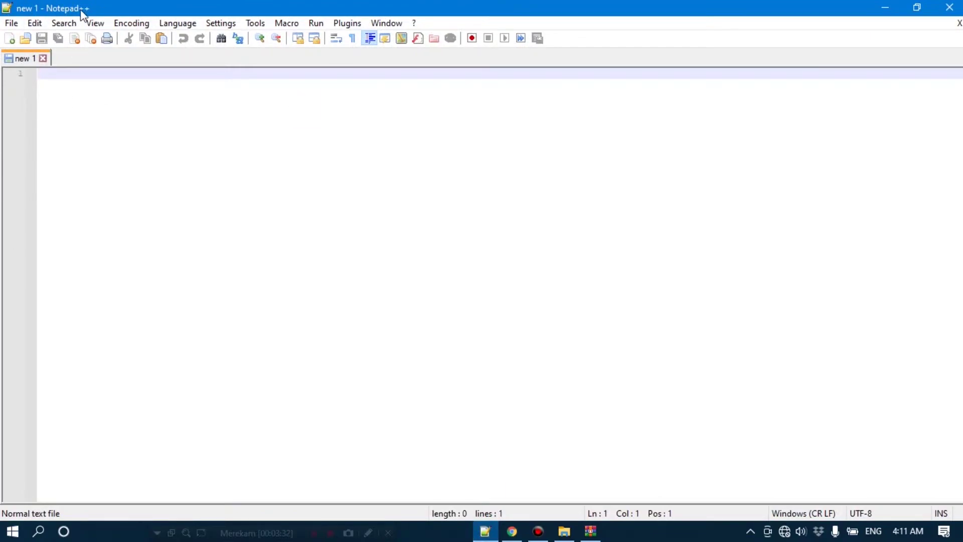
click(11, 23)
click(59, 56)
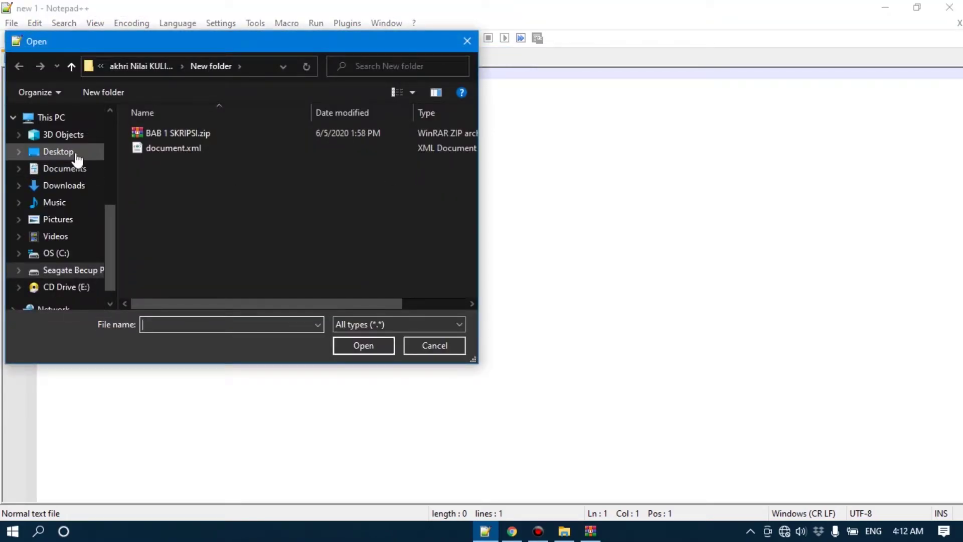
click(75, 153)
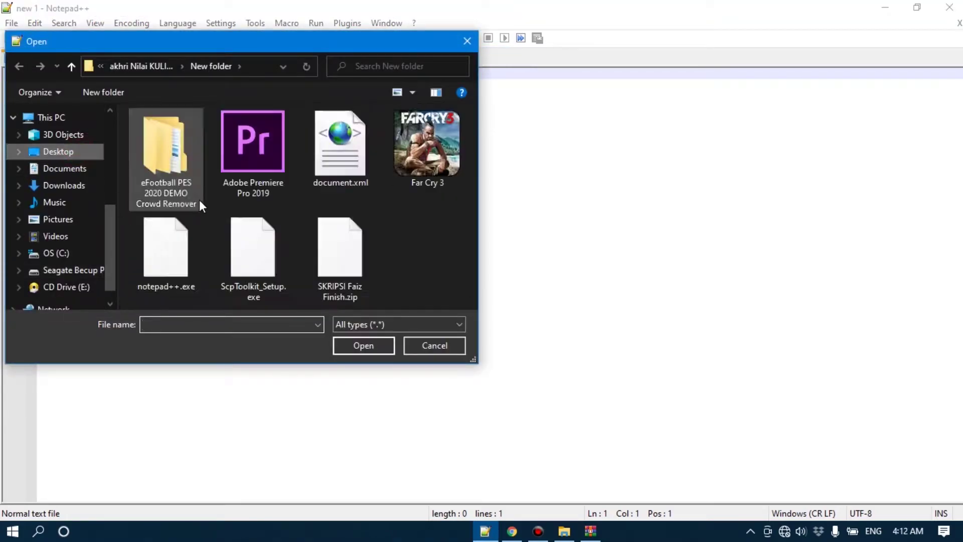
click(322, 167)
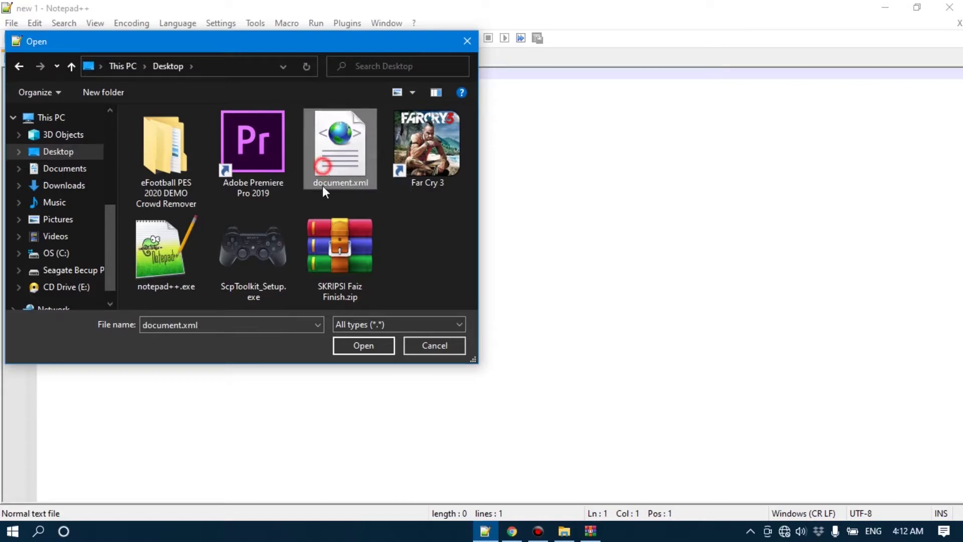
click(369, 347)
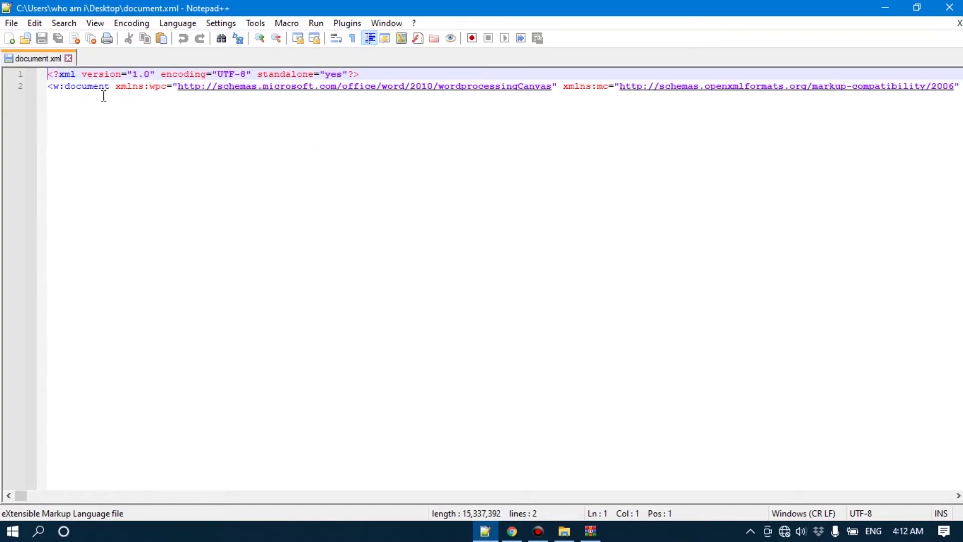
Step: Look over the XML Tools plugin commands and browse the available plugins in Plugins Admin
click(346, 23)
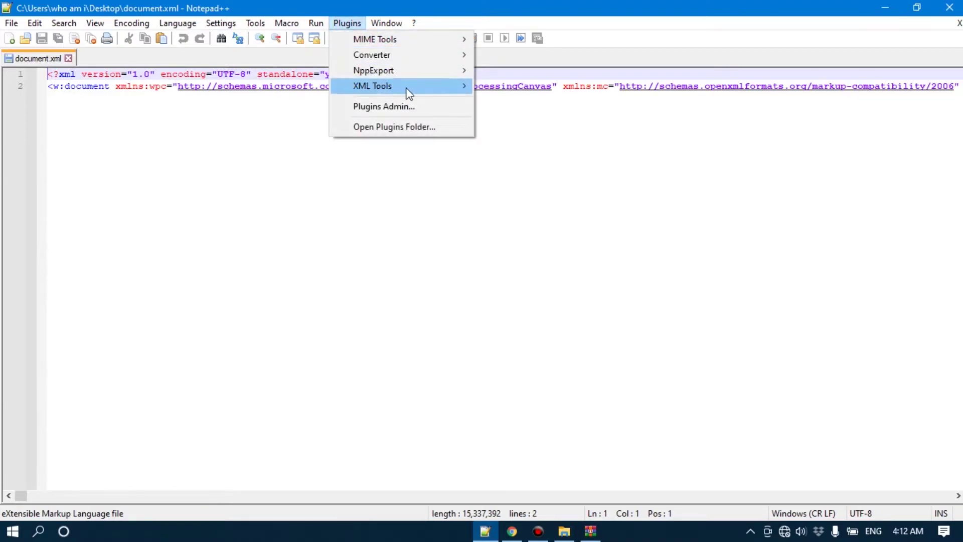
mouse_move(399, 95)
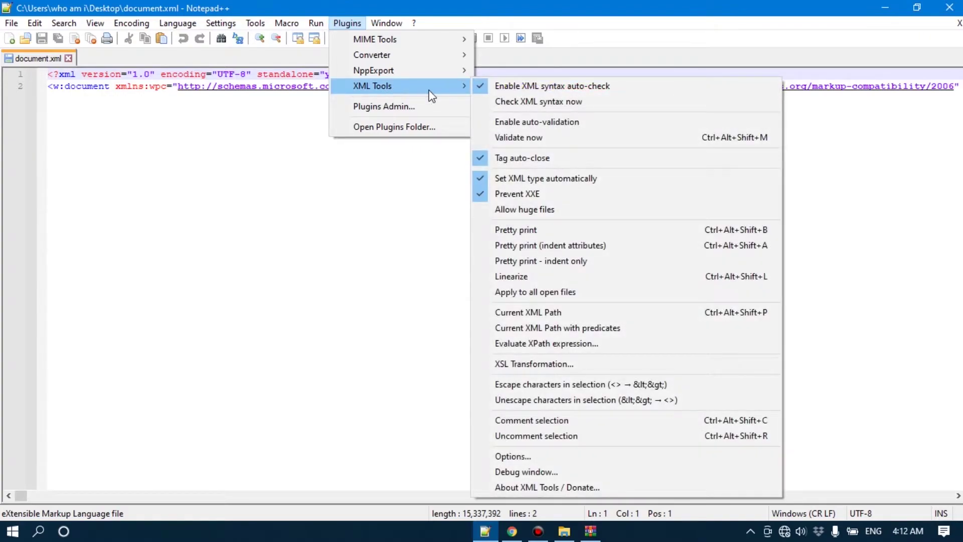
click(380, 108)
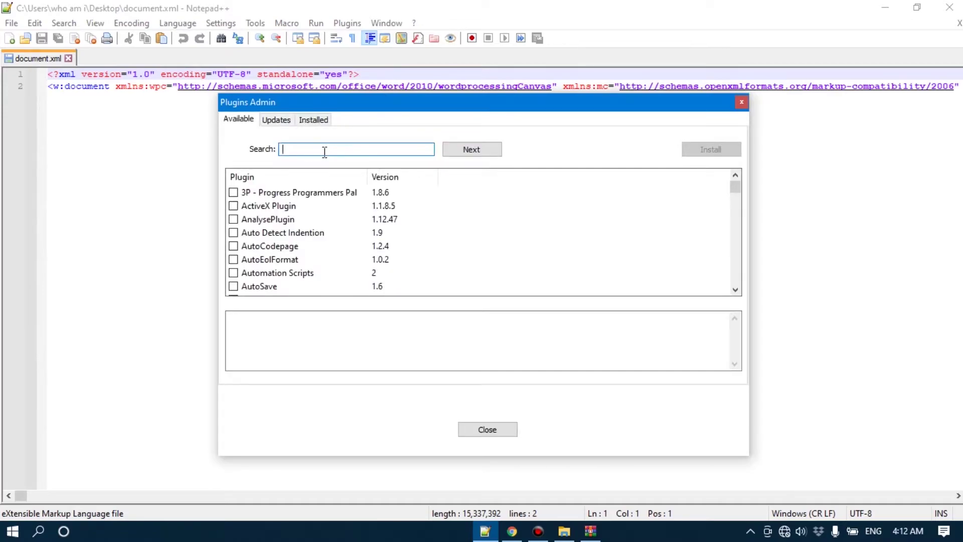
click(735, 187)
drag(732, 194, 735, 272)
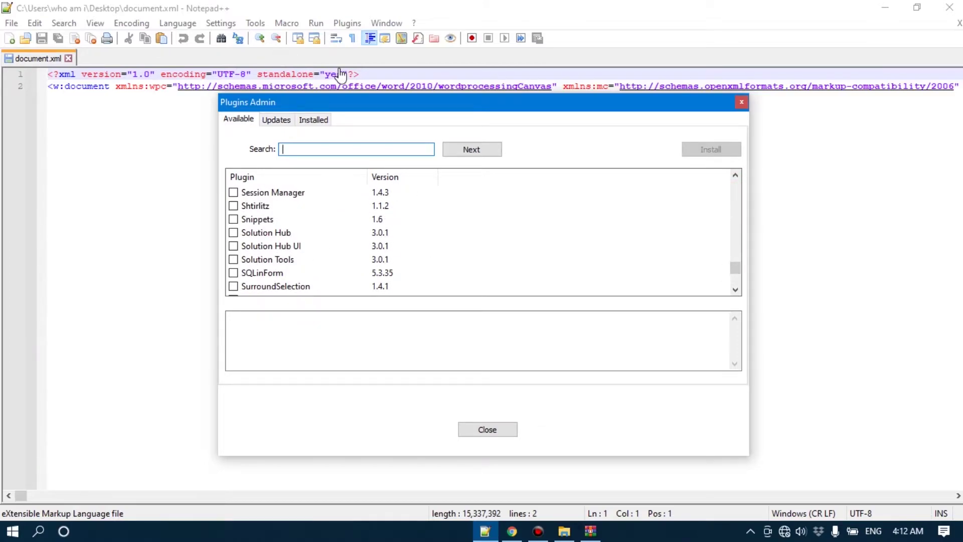
click(233, 233)
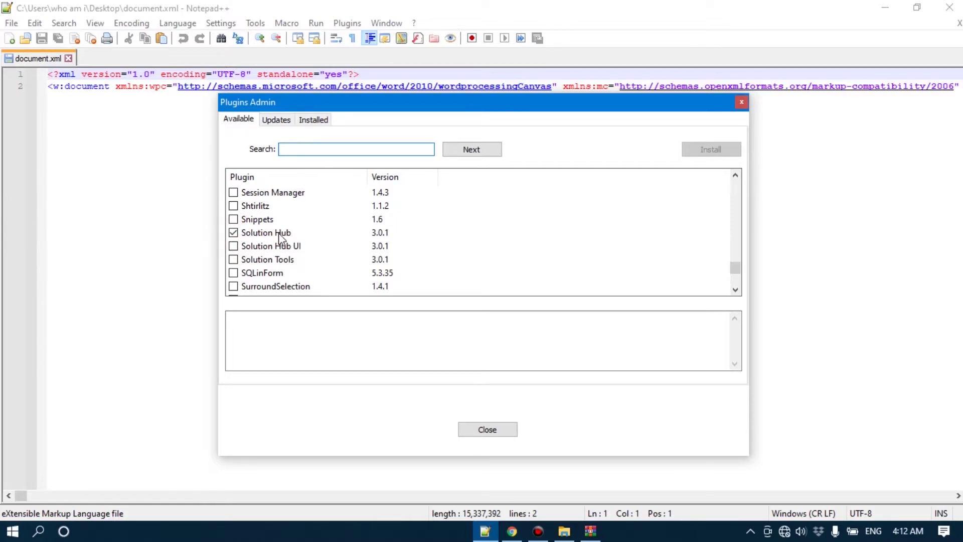
click(233, 233)
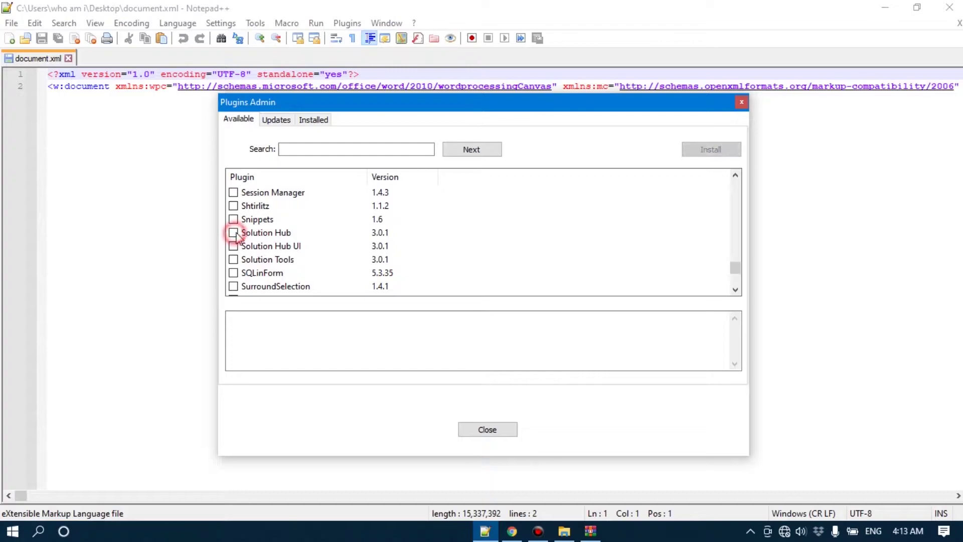
click(234, 233)
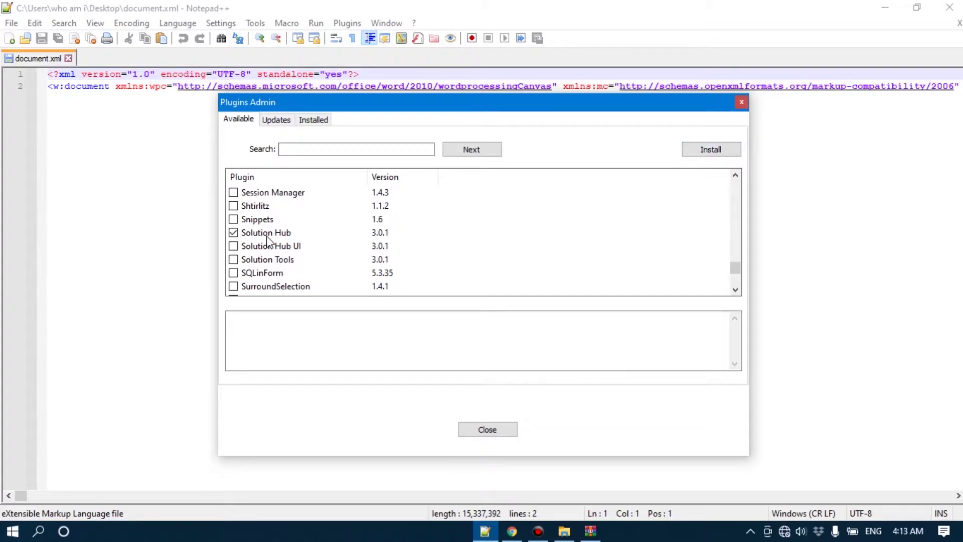
click(233, 233)
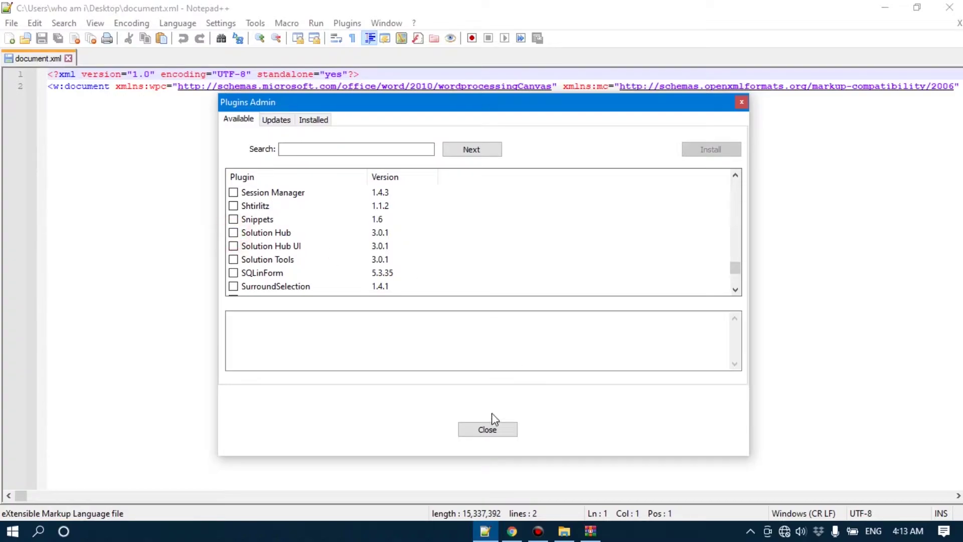
Step: Check the installed plugins in Plugins Admin for XML Tools
click(317, 120)
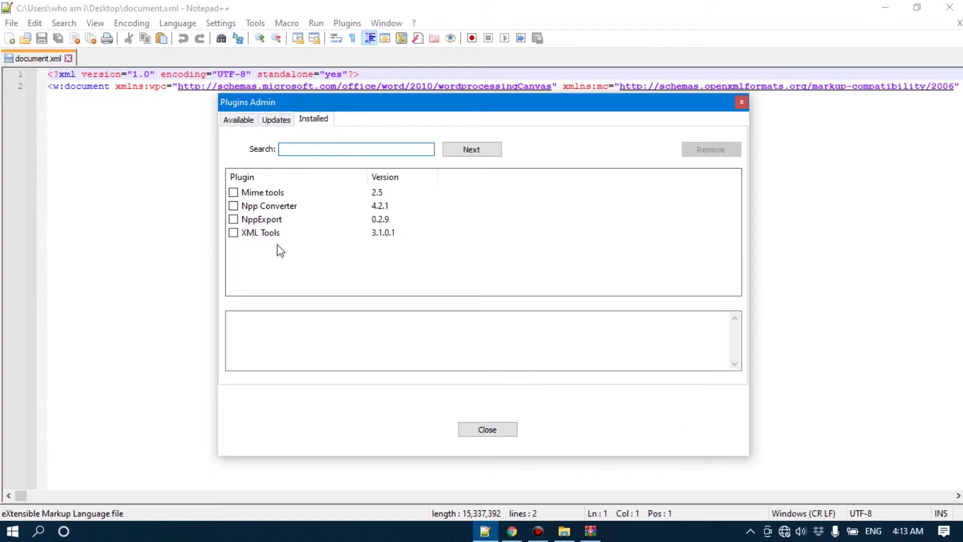
Step: Close Plugins Admin and pretty print document.xml with XML Tools
click(504, 426)
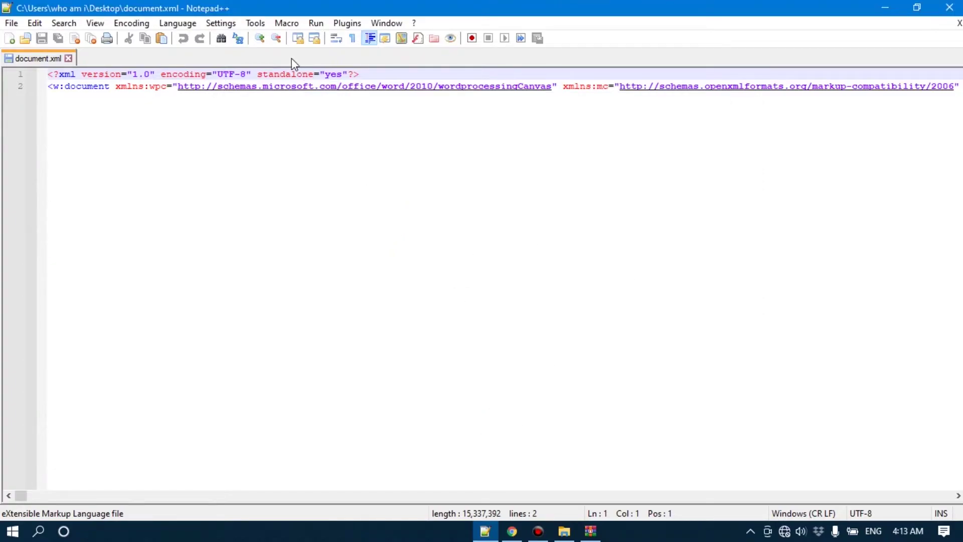
click(345, 24)
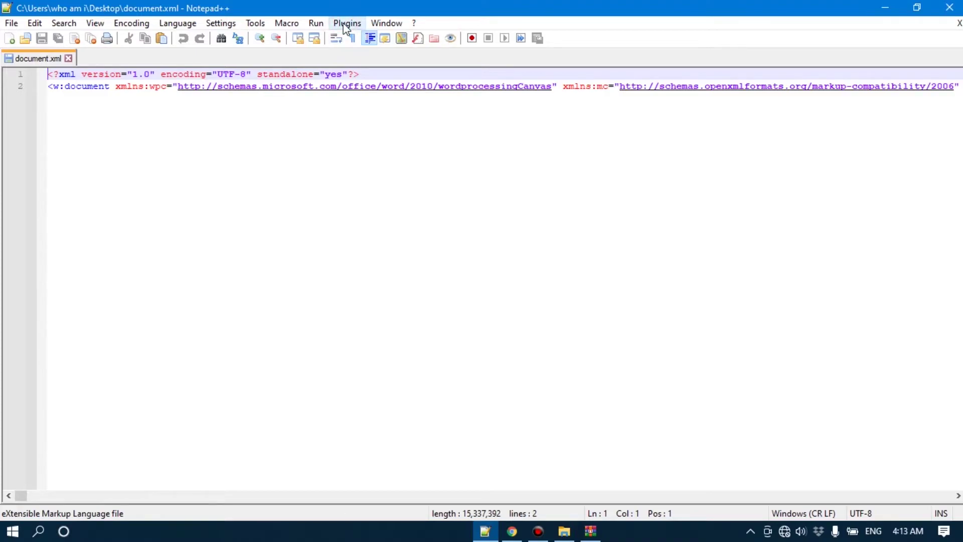
mouse_move(401, 86)
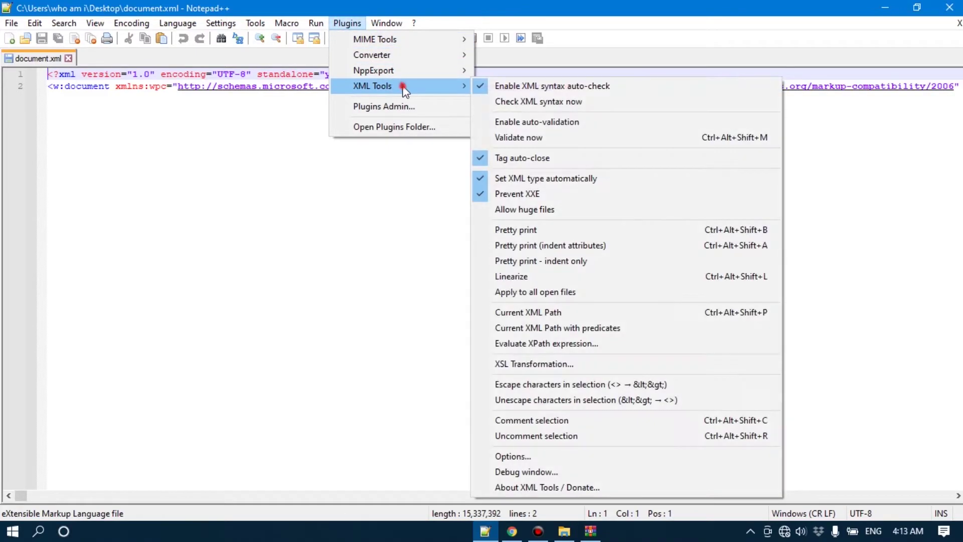
click(554, 237)
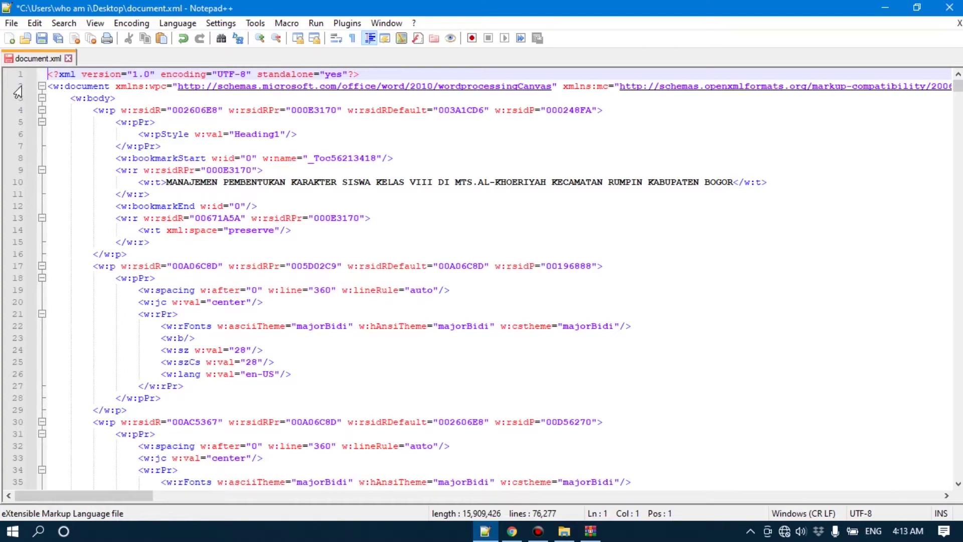
Step: Compare the opening w:document tag with the closing w:body and w:document tags and their indentation at the file's end
click(71, 88)
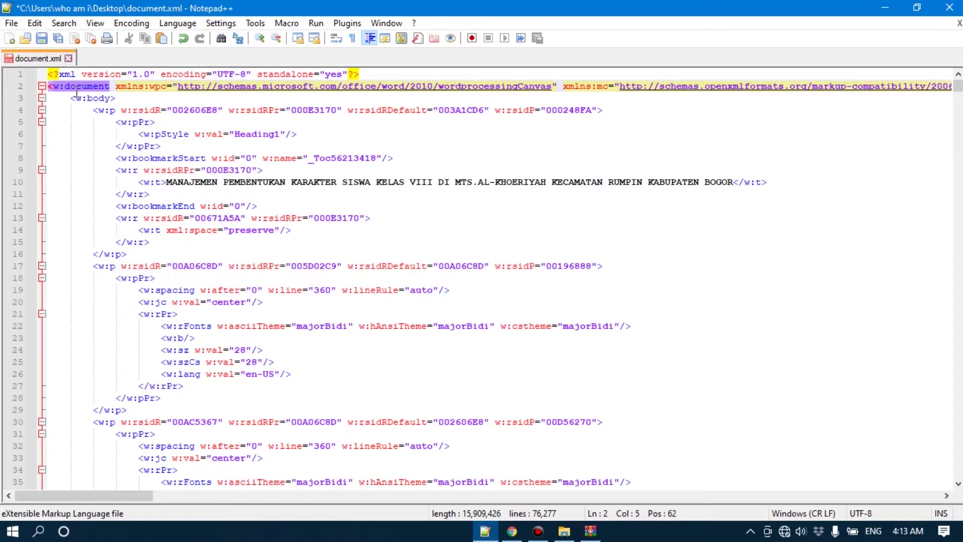
drag(958, 87, 960, 497)
drag(953, 460, 957, 483)
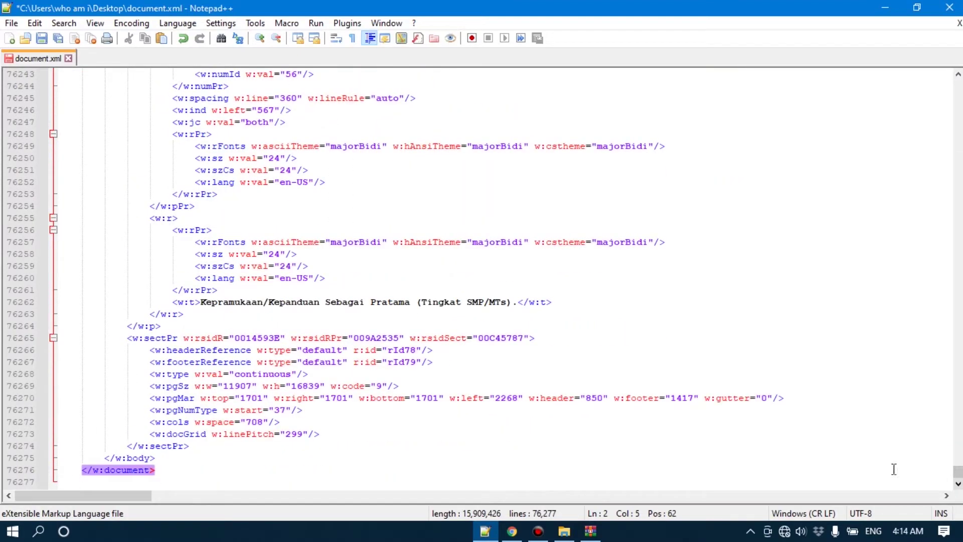
click(102, 471)
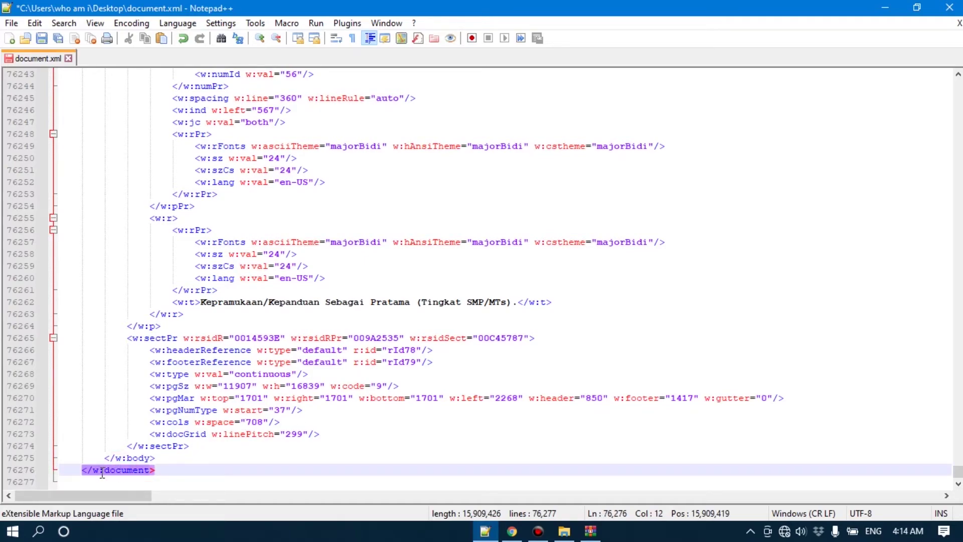
click(124, 457)
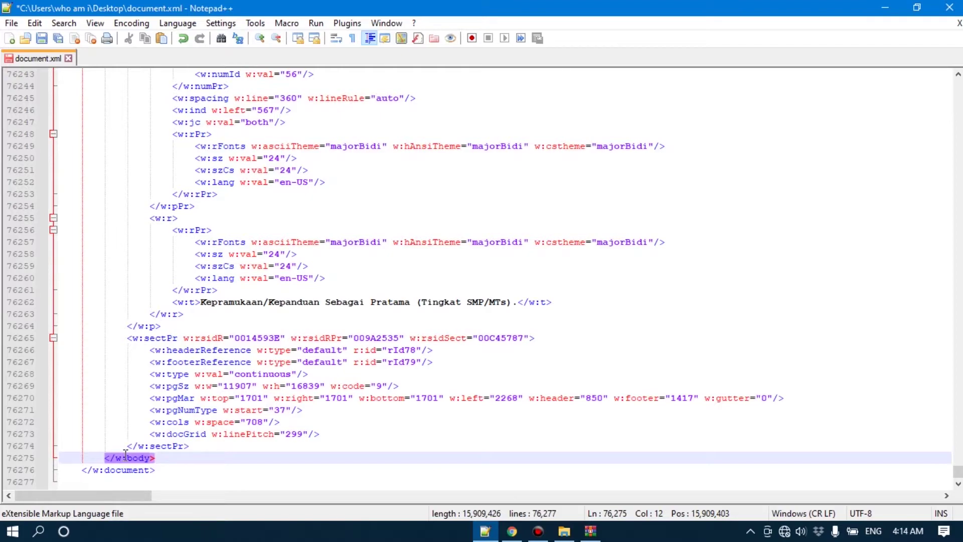
key(Right)
click(99, 471)
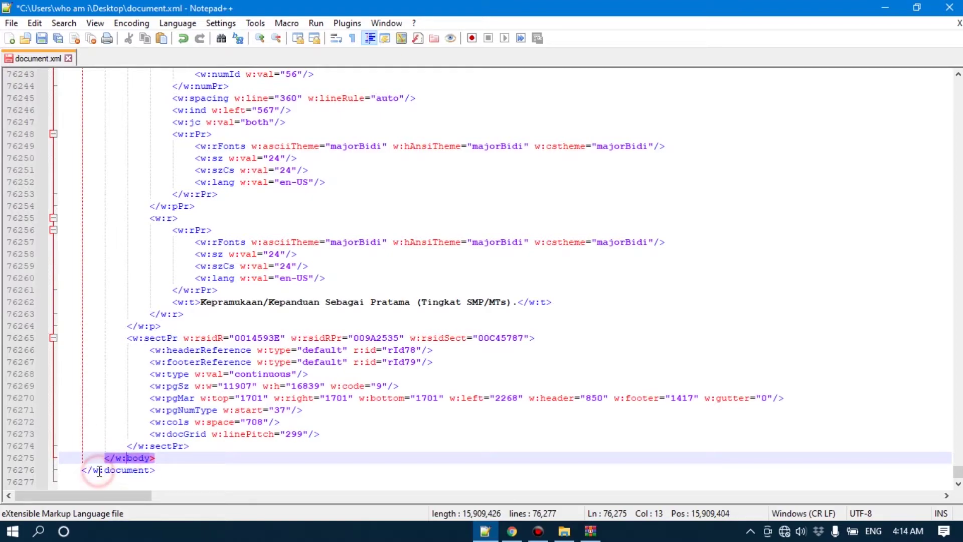
click(115, 470)
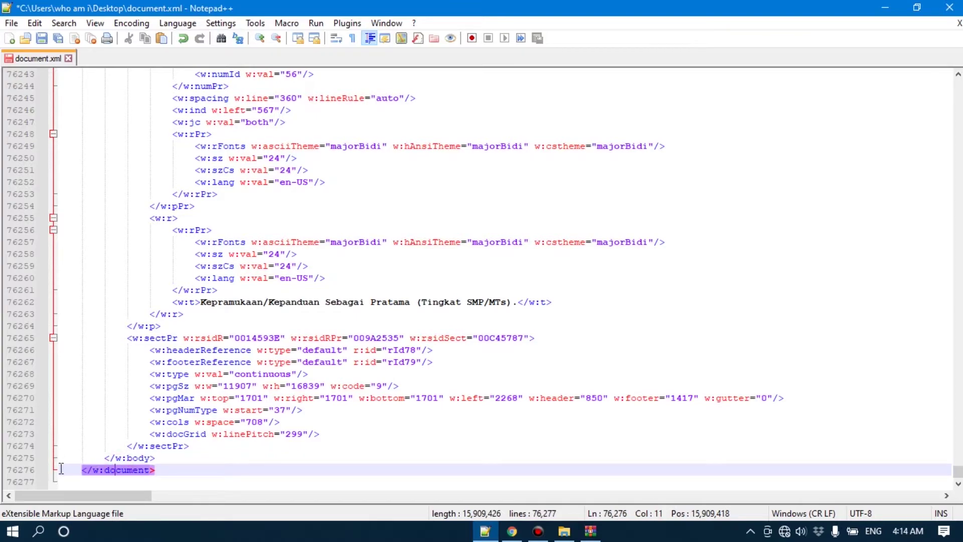
click(124, 457)
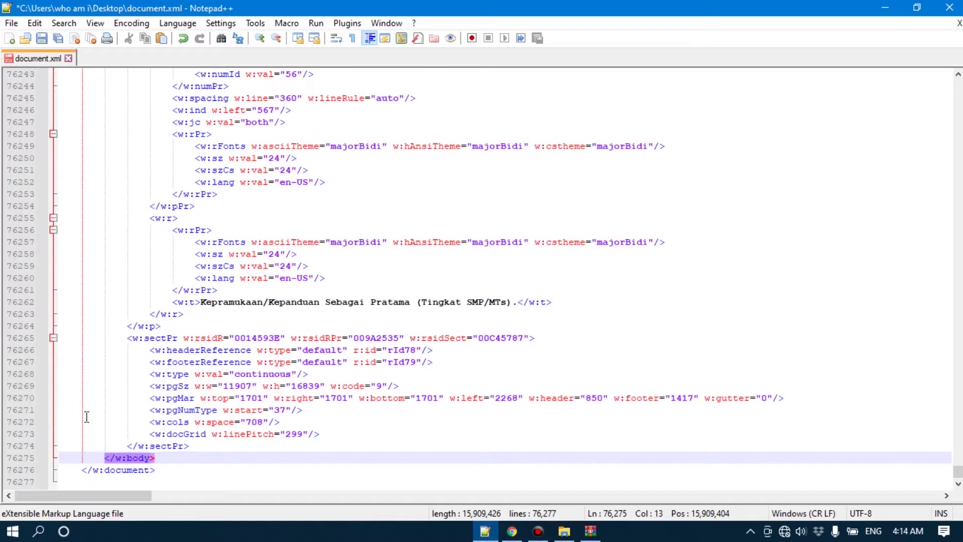
Step: Remove one indent level before the closing w:body tag on line 76275 and the closing w:document tag on line 76276
click(104, 457)
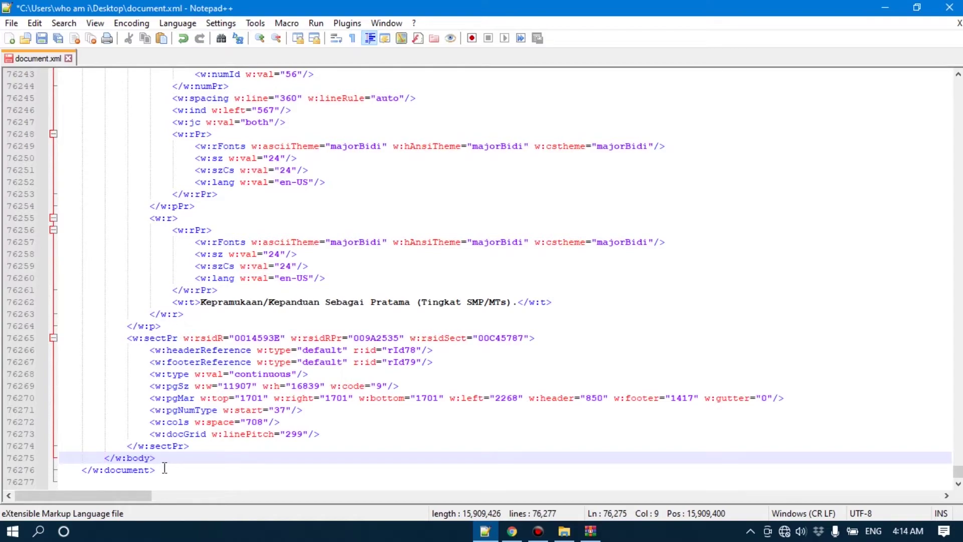
key(BackSpace)
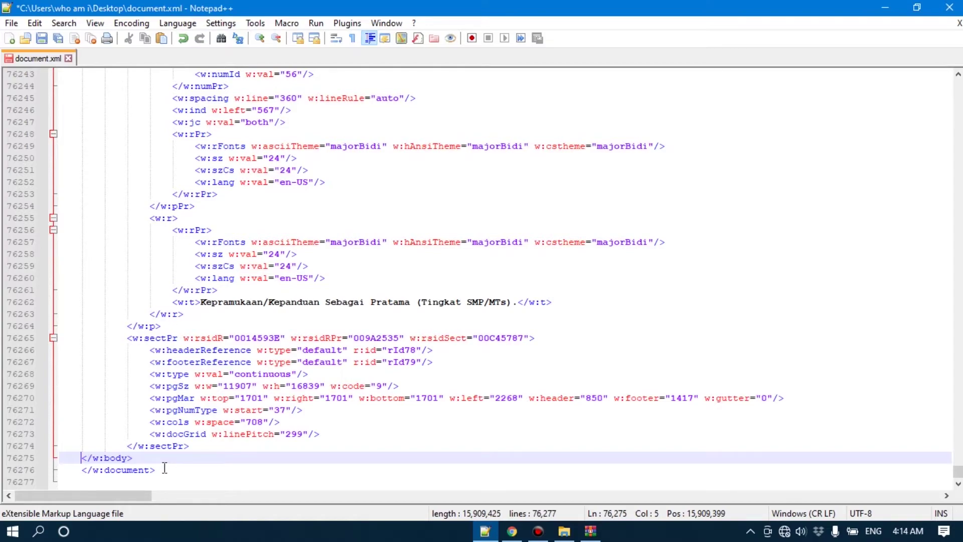
click(110, 458)
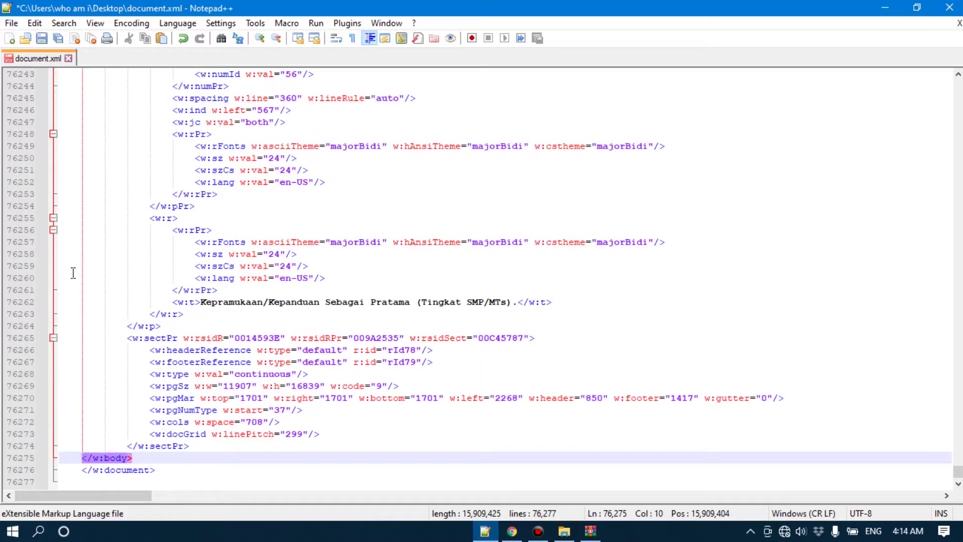
click(116, 471)
click(75, 469)
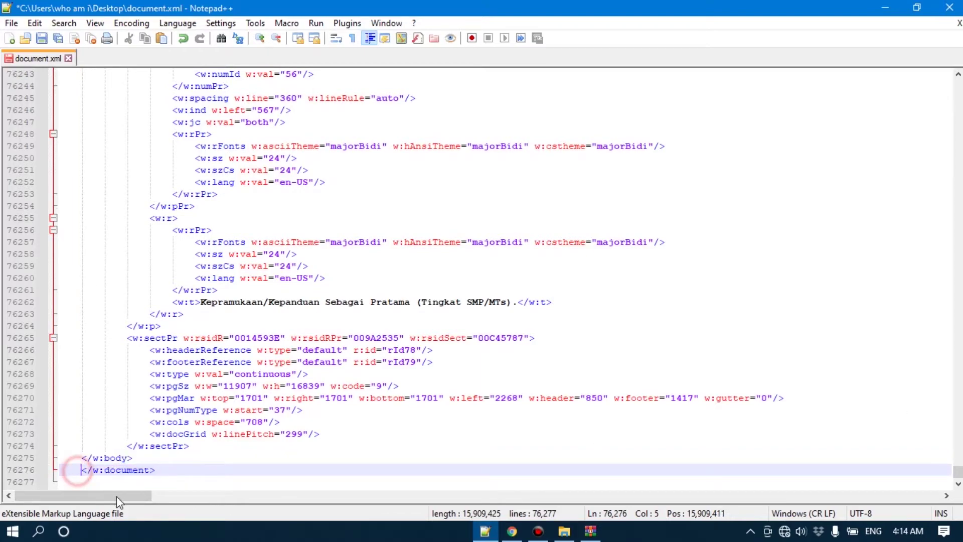
key(BackSpace)
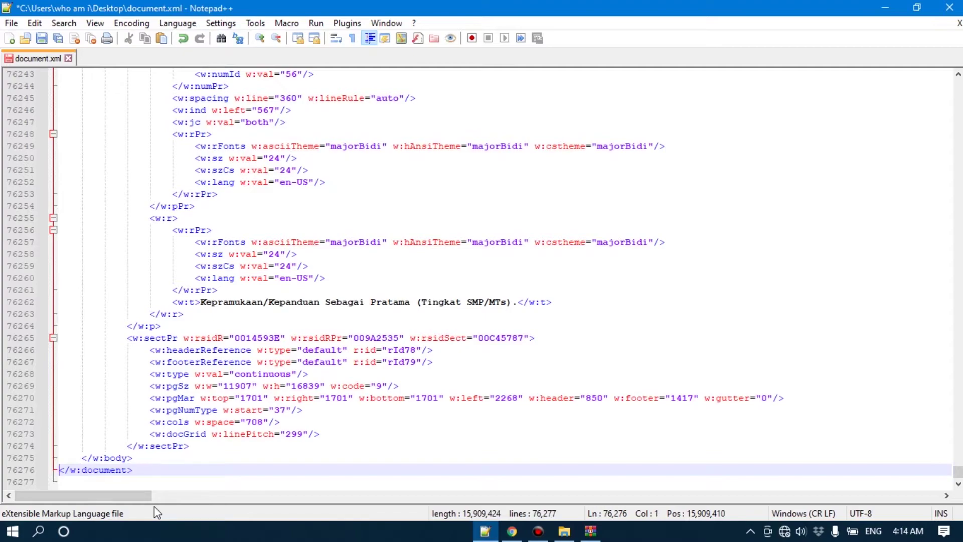
click(110, 469)
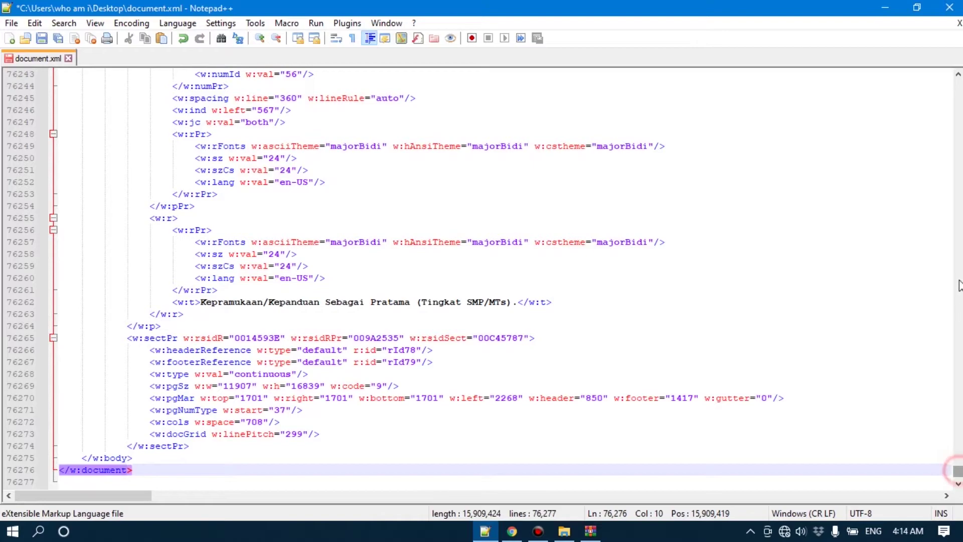
Step: Return to the start of document.xml, save it and close the file
drag(957, 471, 957, 464)
drag(957, 86, 957, 73)
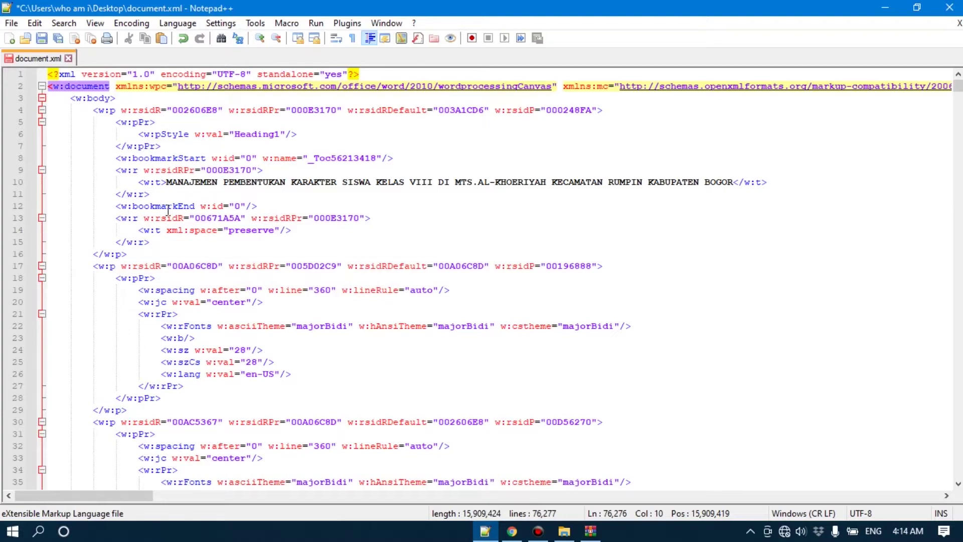
click(11, 23)
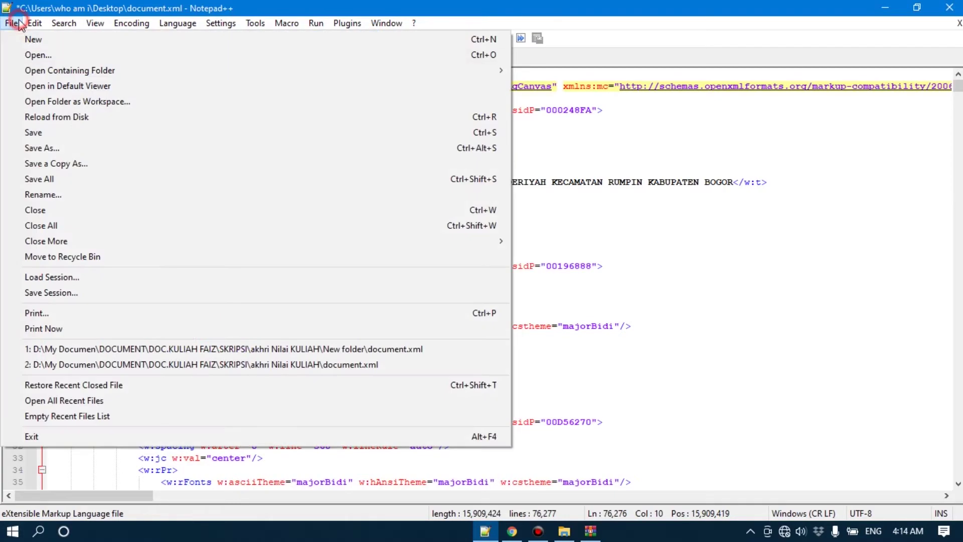
click(66, 133)
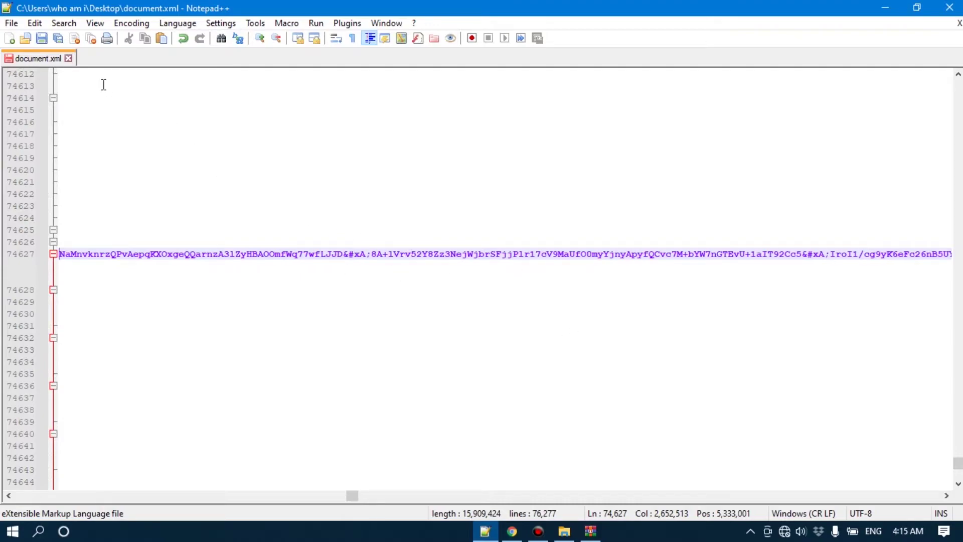
click(68, 58)
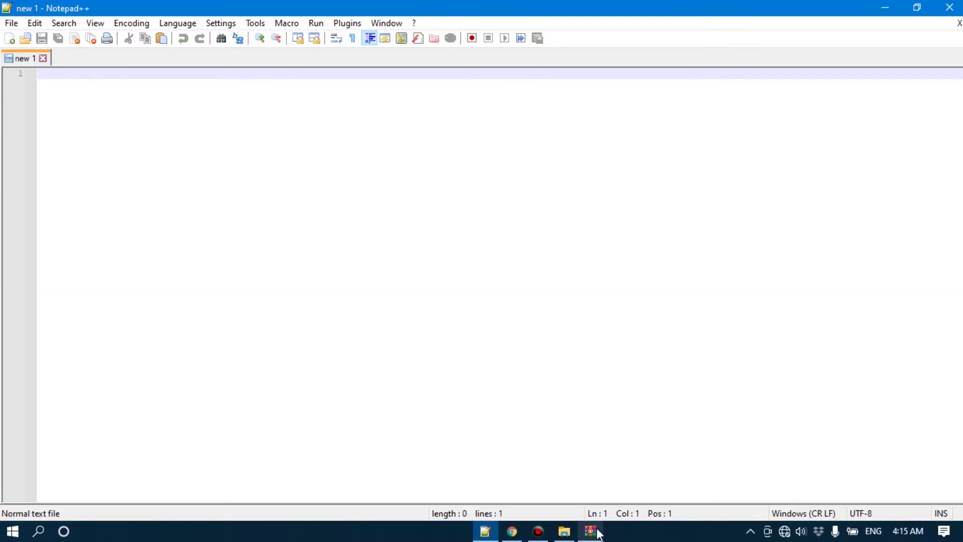
Step: Replace document.xml in the zip archive's word folder with the edited desktop copy, then delete that copy from the desktop
click(886, 8)
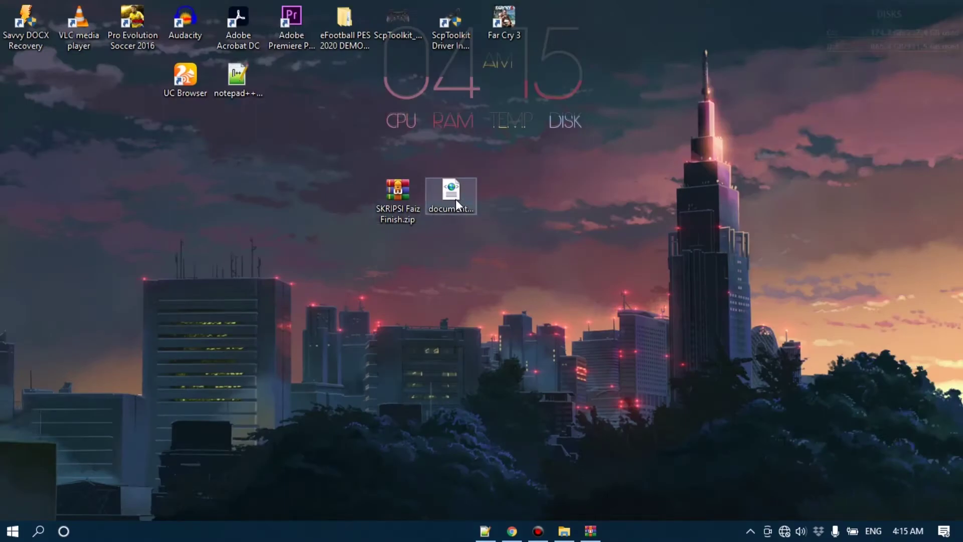
drag(590, 404, 733, 315)
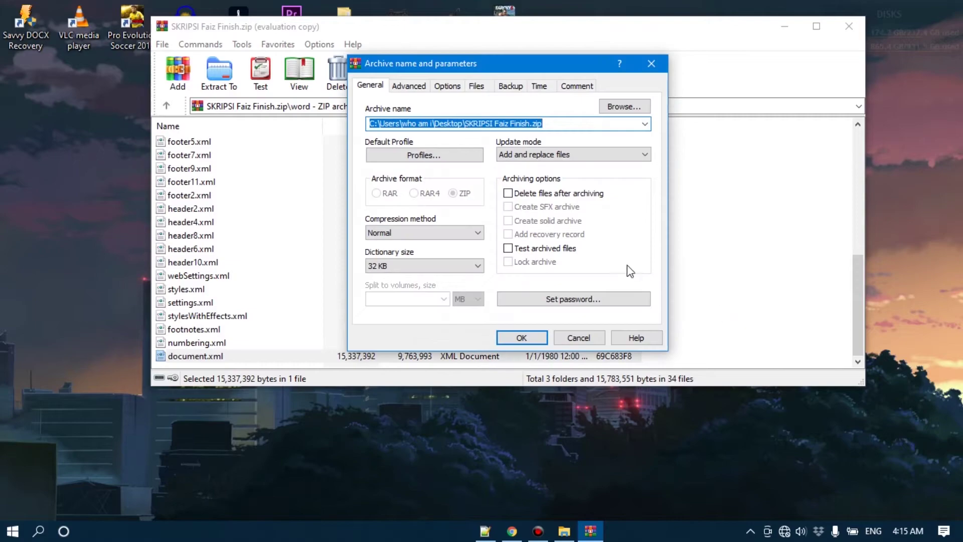
click(527, 339)
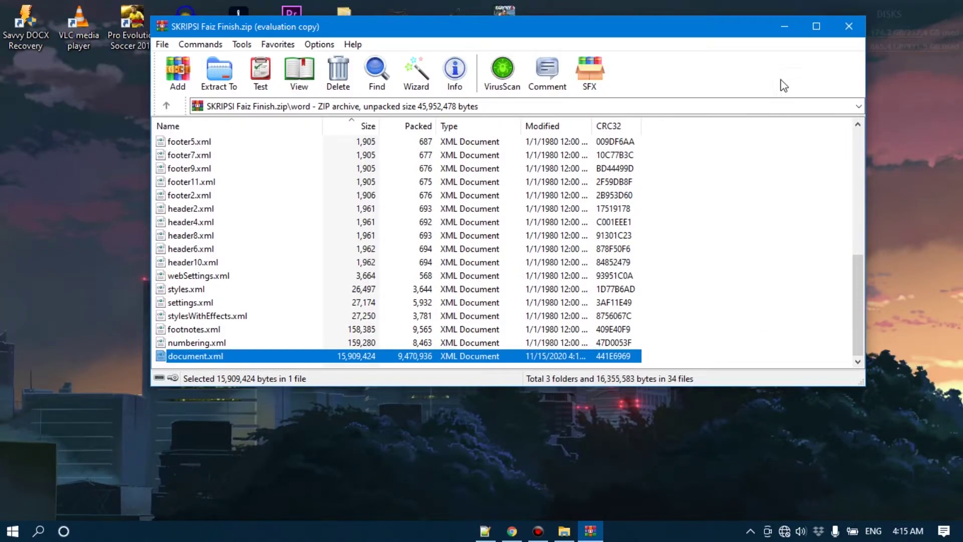
click(847, 26)
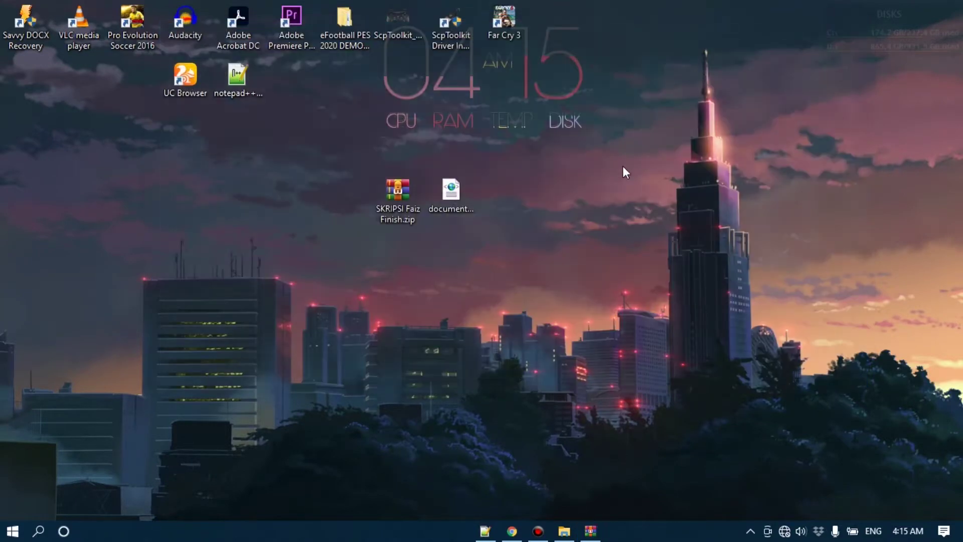
click(452, 209)
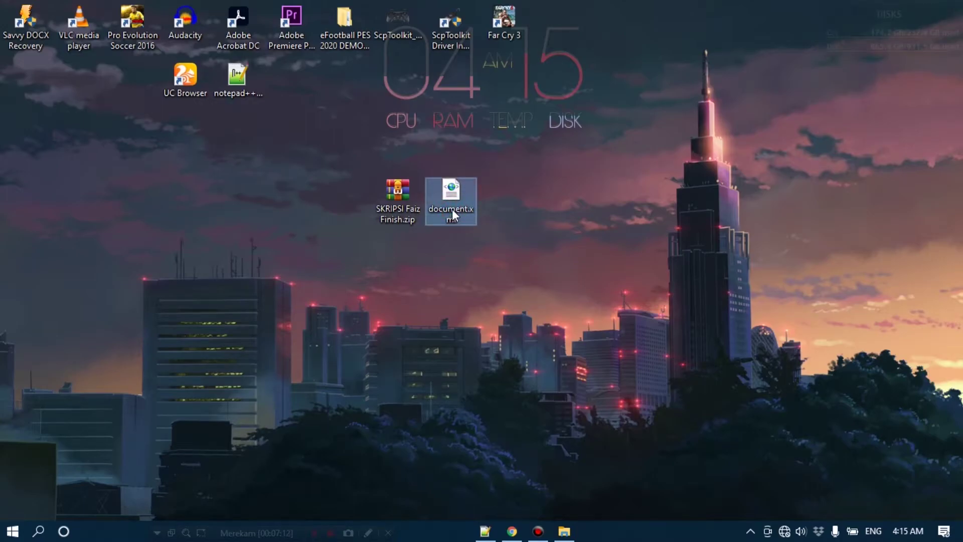
key(Delete)
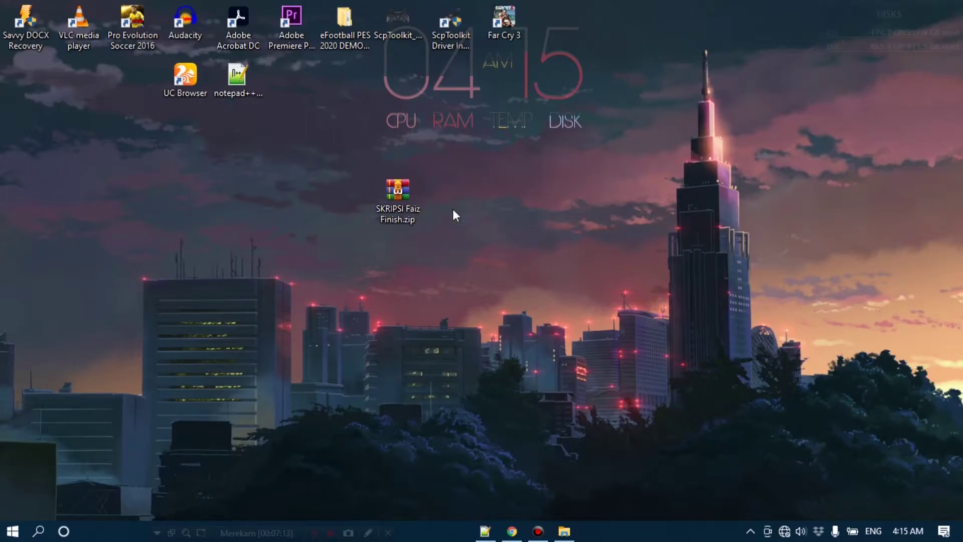
Step: Change the desktop zip archive's file extension to .docx and accept the extension change
click(402, 219)
key(F2)
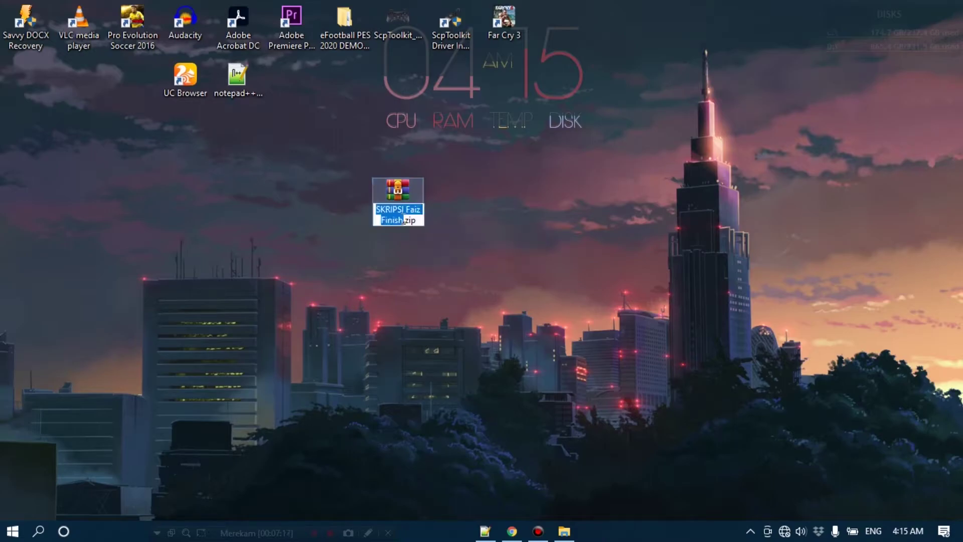
click(404, 219)
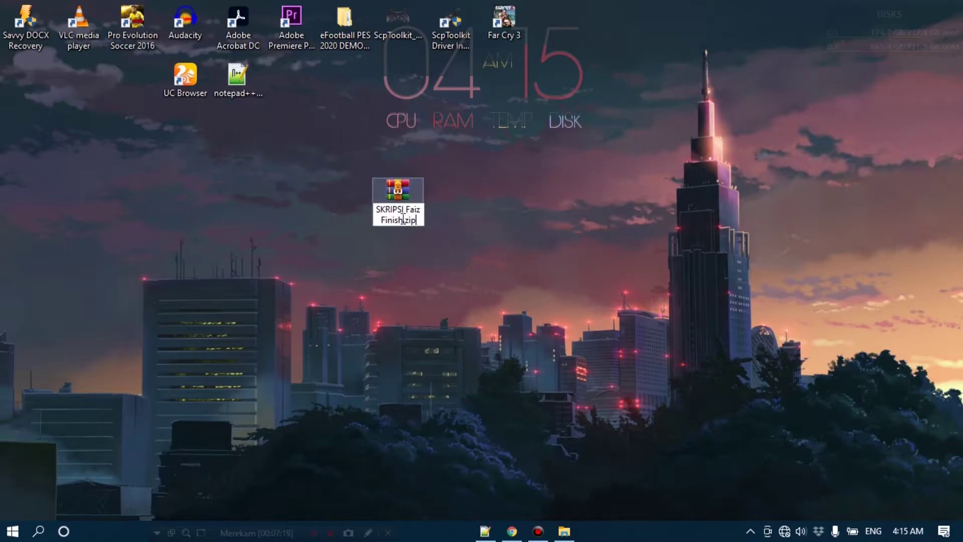
key(BackSpace)
key(BackSpace)
key(BackSpace)
text(docx)
key(Return)
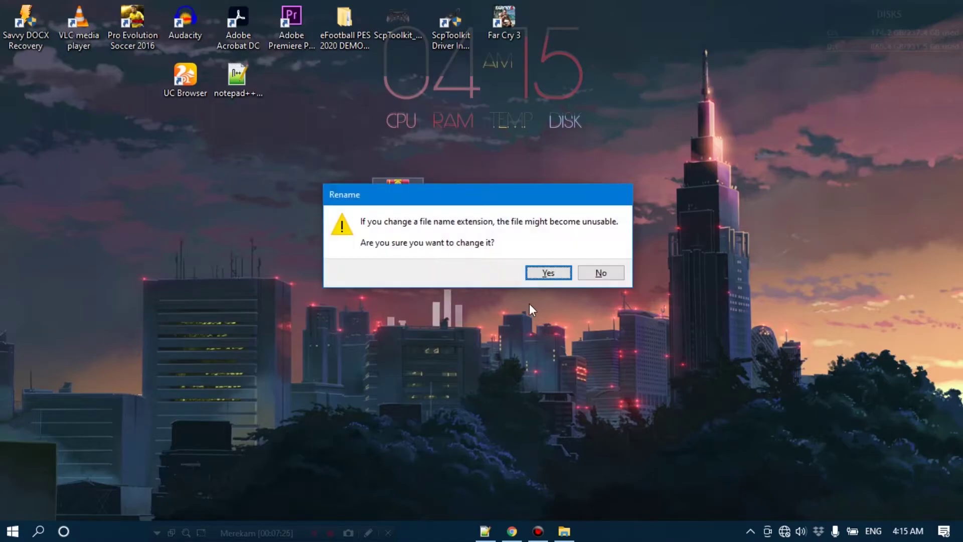
click(549, 274)
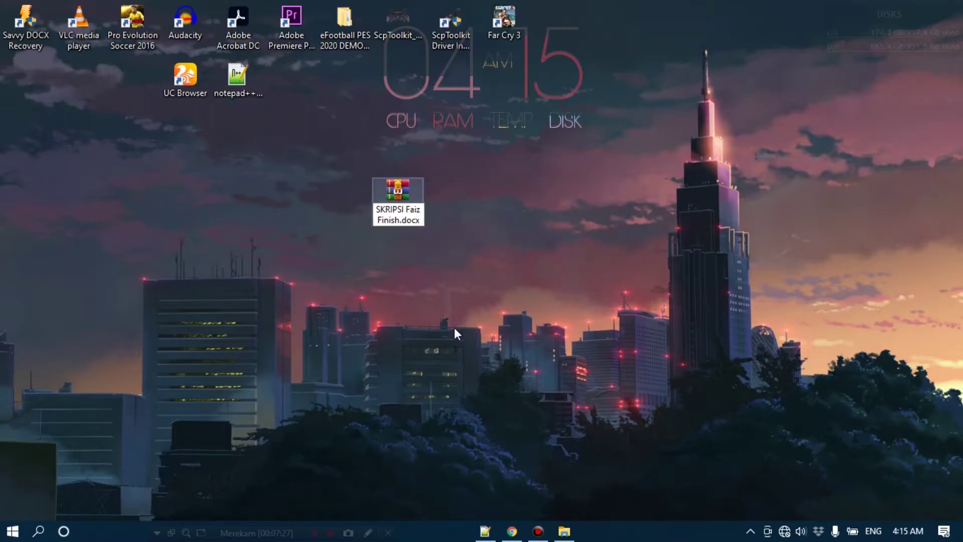
Step: Open the rebuilt .docx file in Word, read the details of its error message and dismiss it
double_click(405, 214)
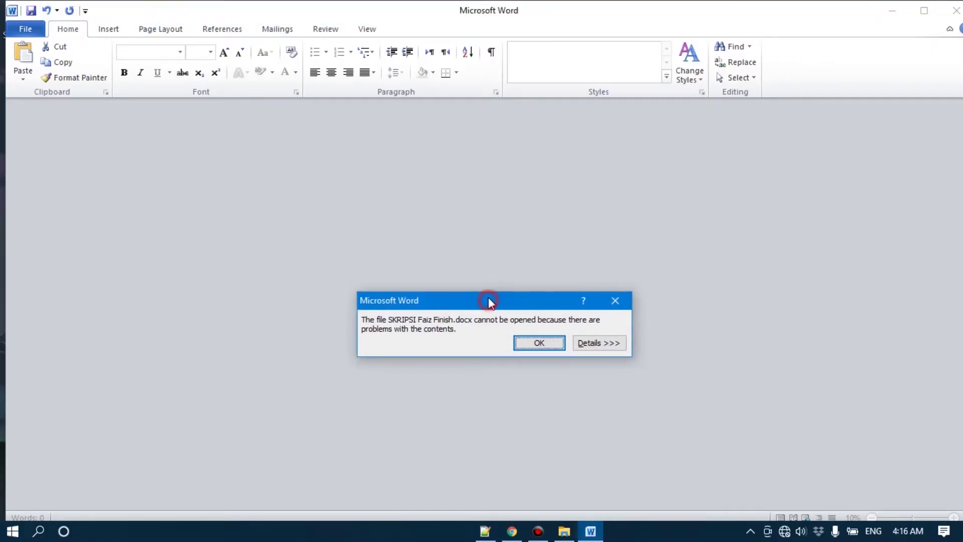
drag(487, 296, 473, 233)
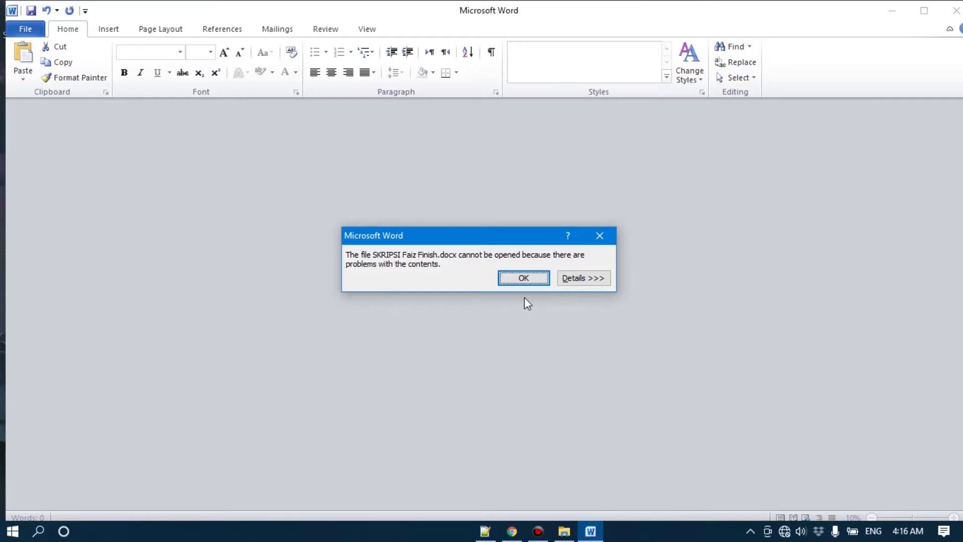
click(571, 279)
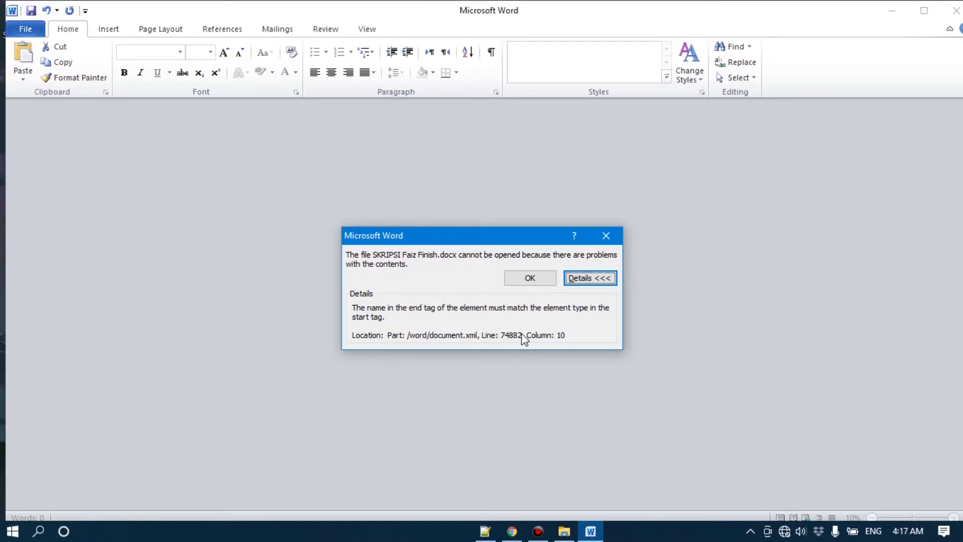
click(527, 280)
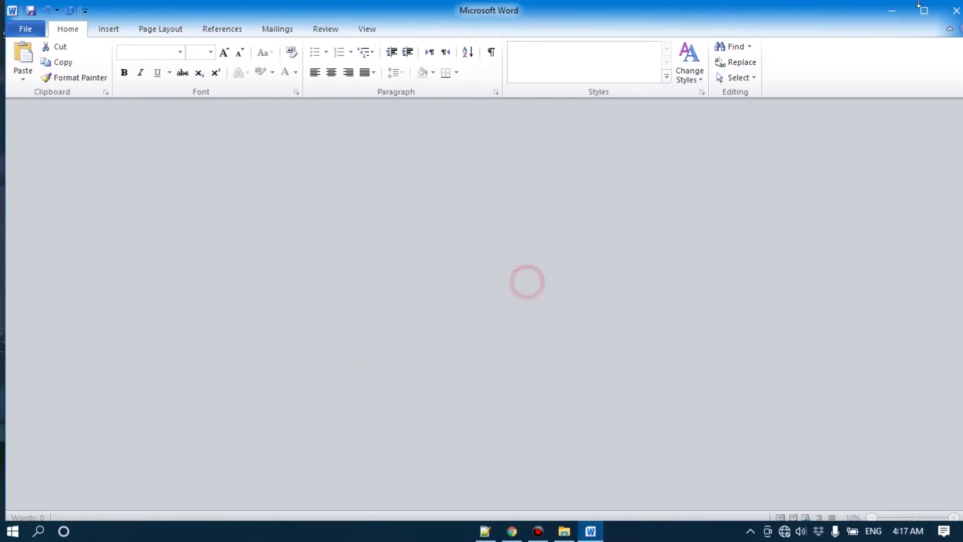
Step: Close Word, change the desktop .docx file's extension to .zip and accept the extension change
click(955, 10)
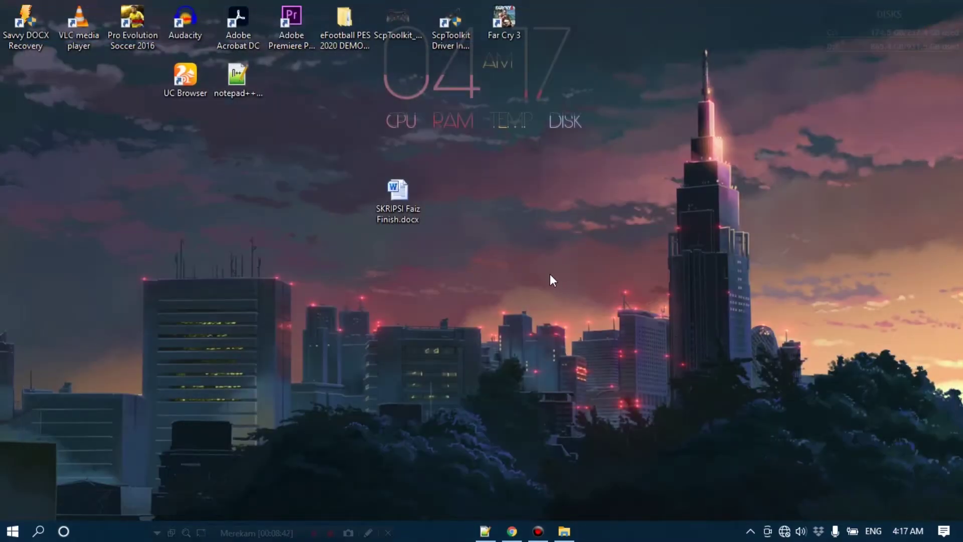
click(402, 220)
click(405, 221)
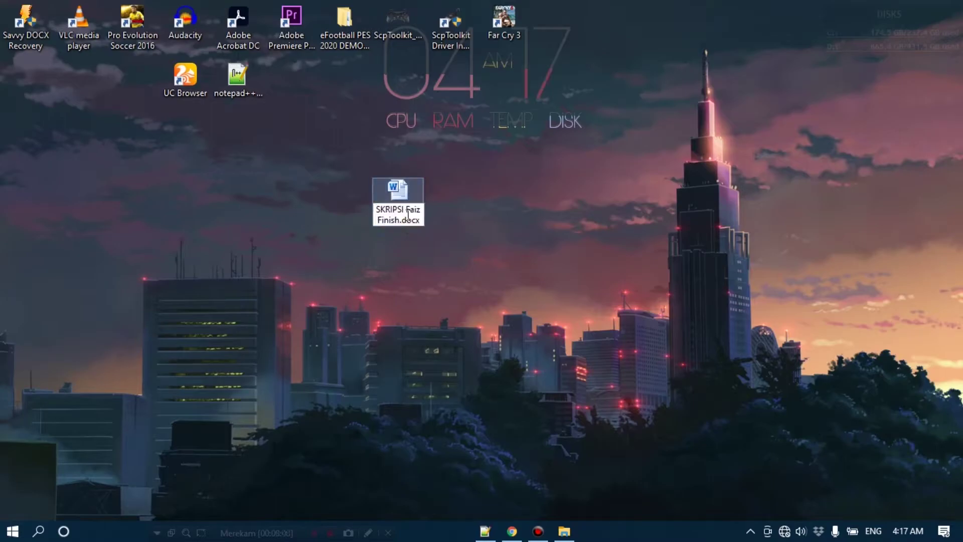
key(BackSpace)
key(BackSpace)
key(BackSpace)
key(BackSpace)
key(BackSpace)
text(.zip)
key(Return)
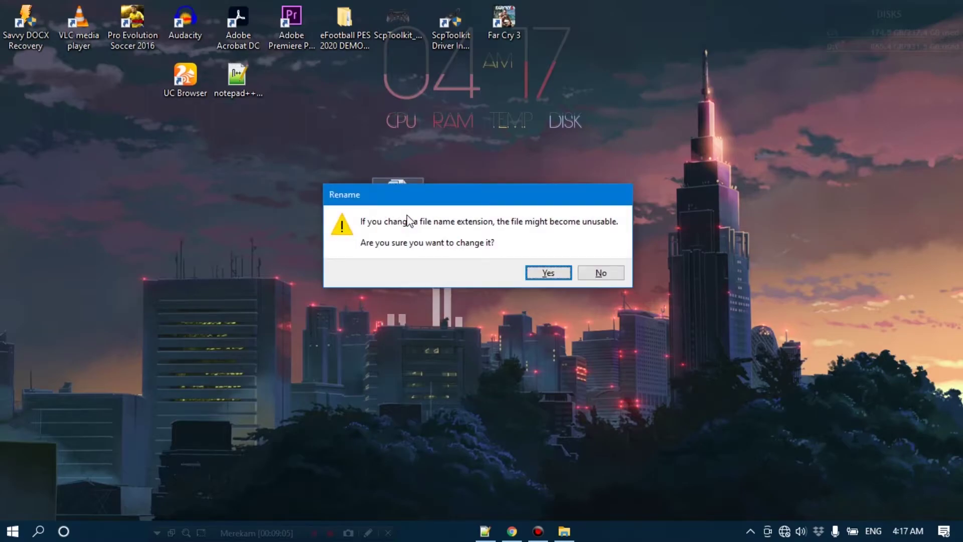
click(558, 276)
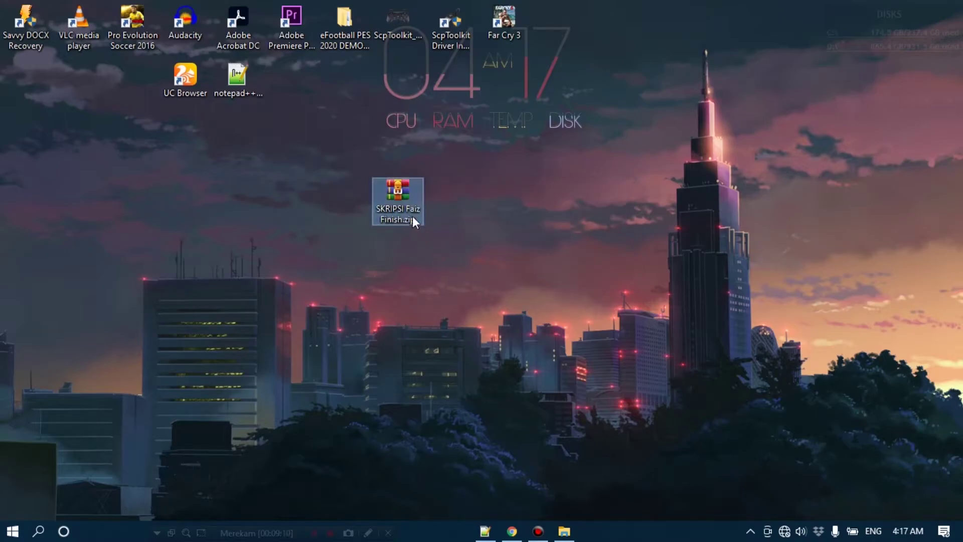
Step: Extract document.xml from the zip archive's word folder to the desktop and place it beside the archive
click(430, 254)
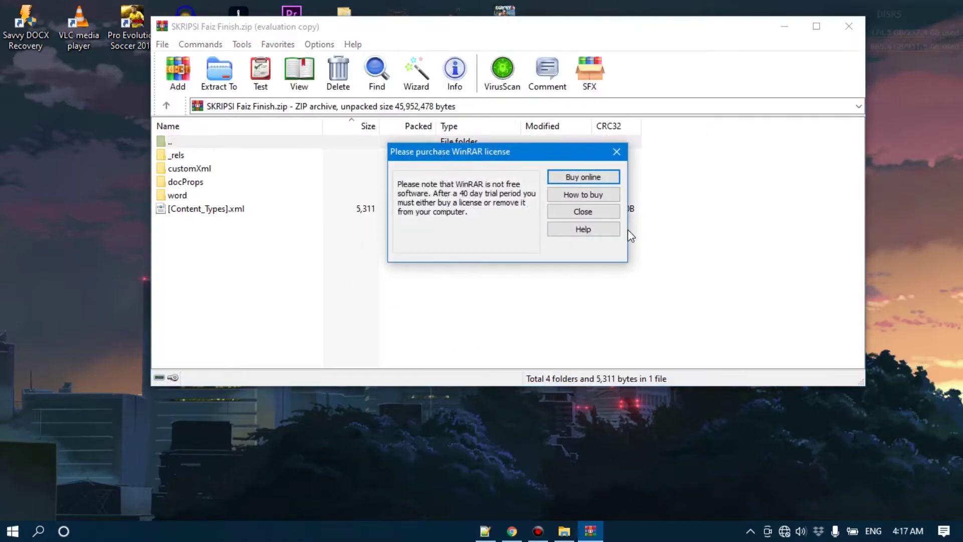
click(617, 152)
double_click(247, 197)
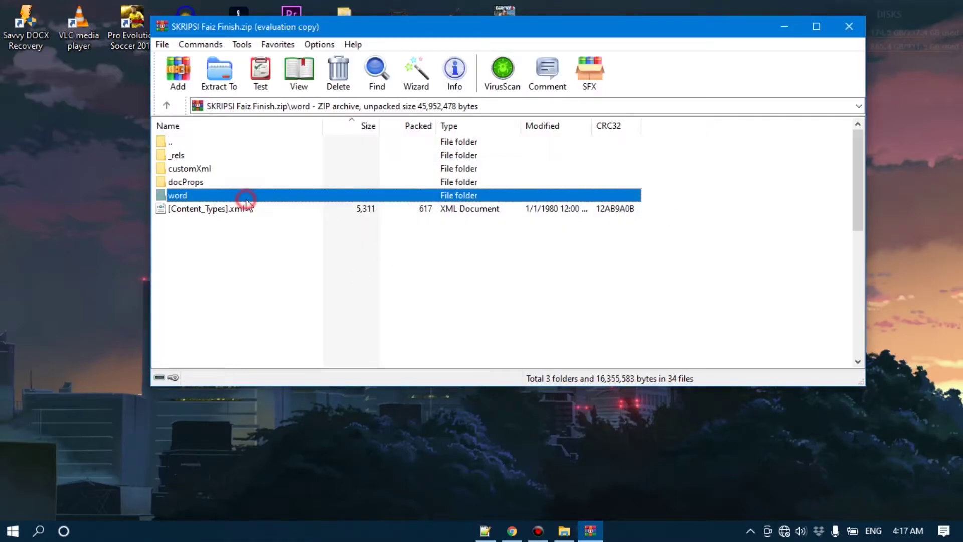
drag(858, 183, 859, 323)
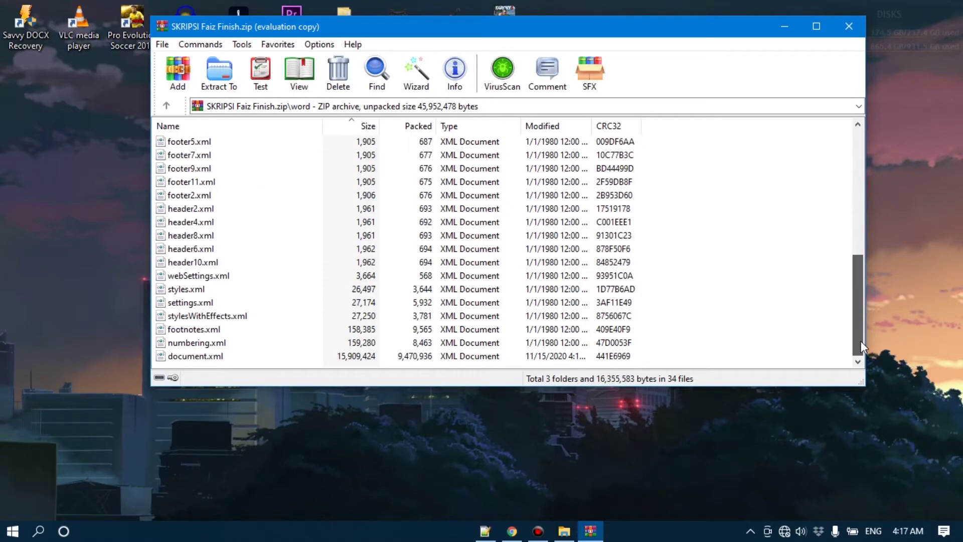
click(186, 359)
drag(196, 357, 129, 204)
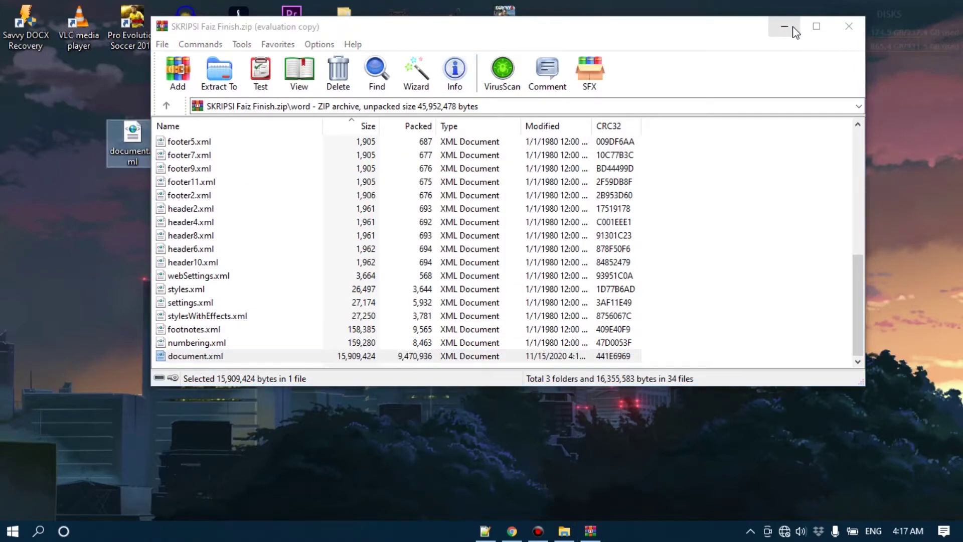
click(795, 32)
drag(150, 154, 449, 226)
Step: Switch to Notepad++ and open document.xml from the desktop
click(484, 529)
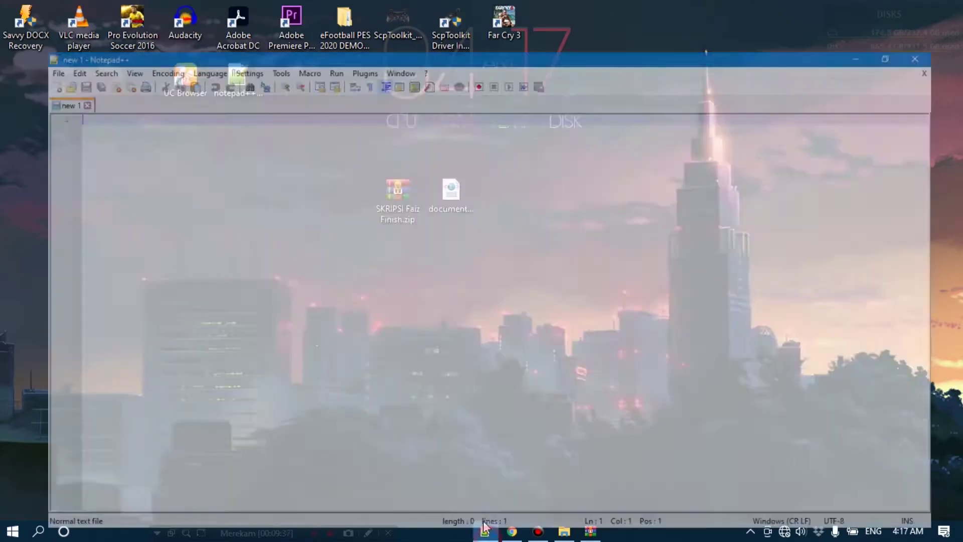
click(12, 23)
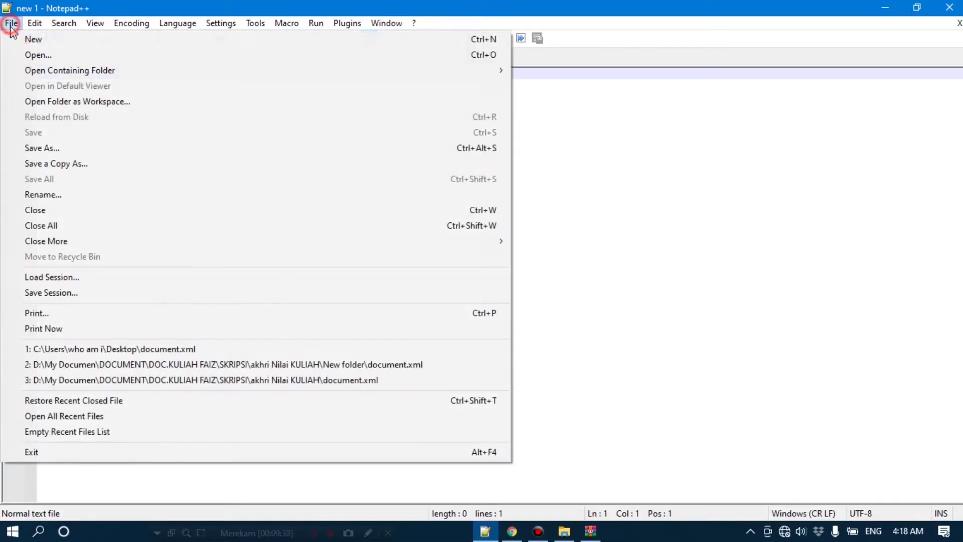
click(34, 56)
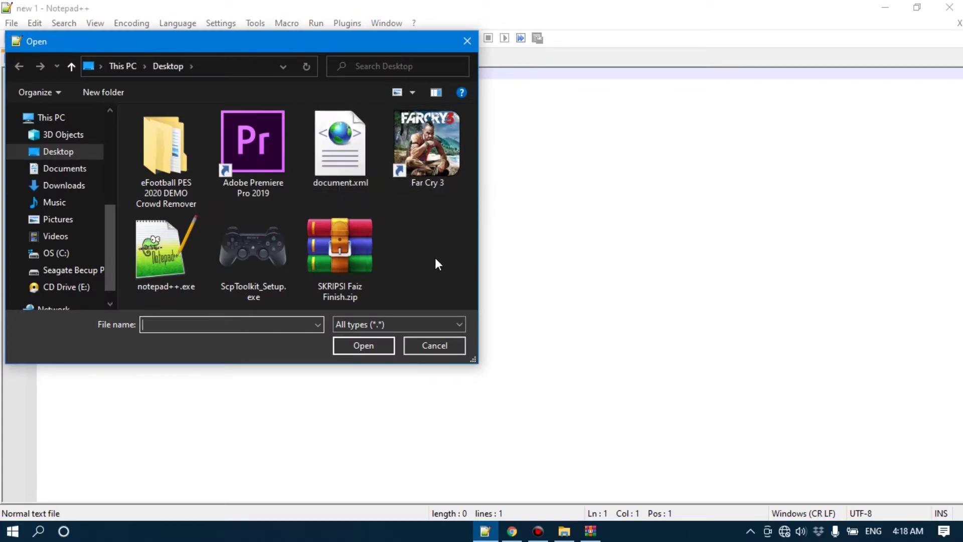
click(360, 176)
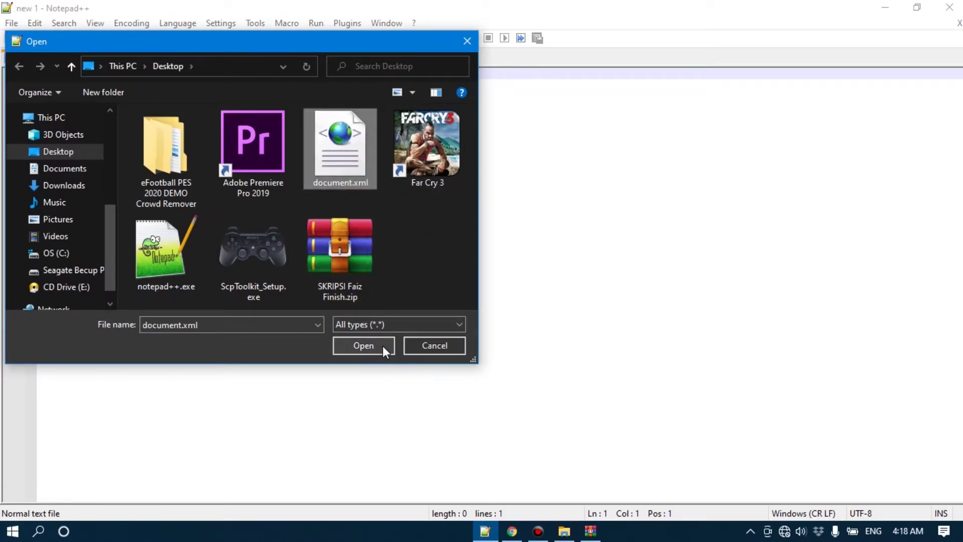
click(383, 345)
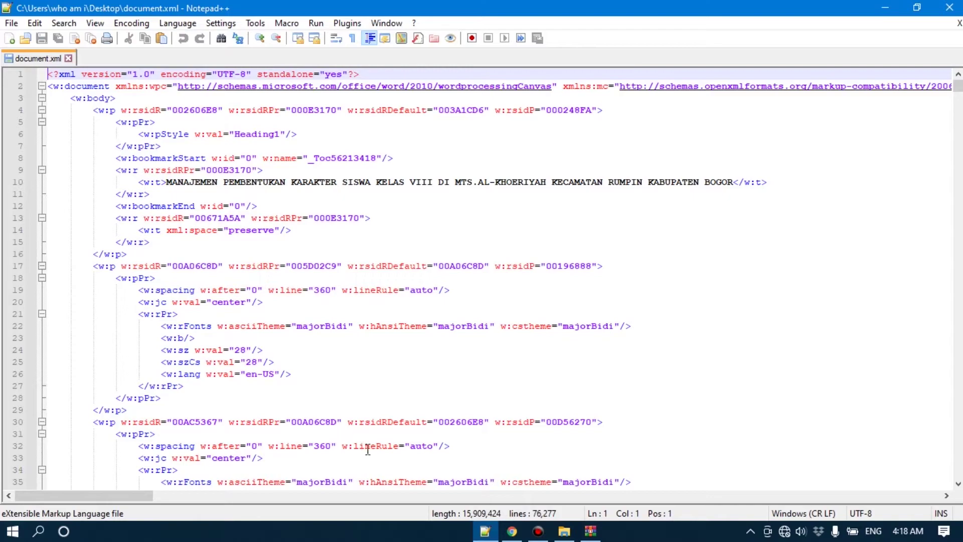
Step: Go to line 74882 and remove one indentation level before the closing </w:r> tag
double_click(627, 514)
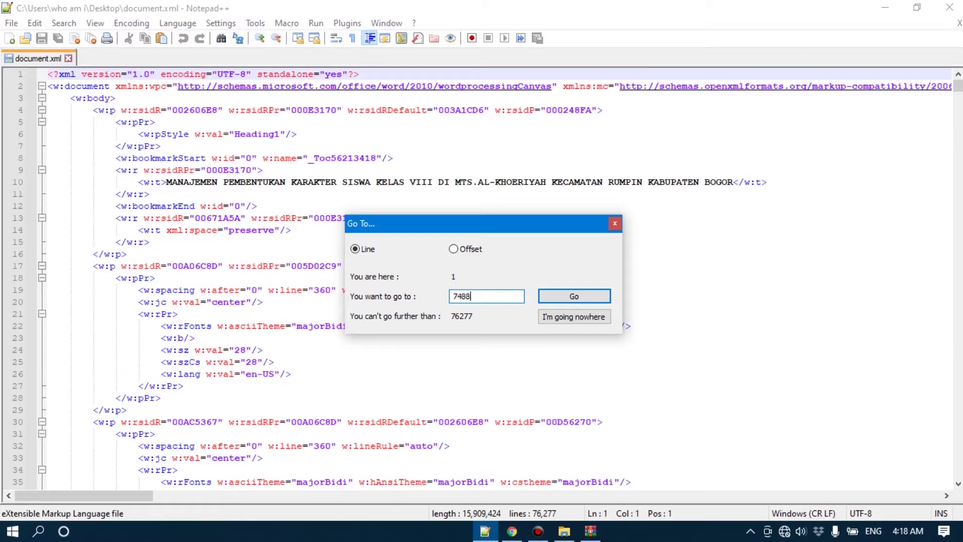
key(Return)
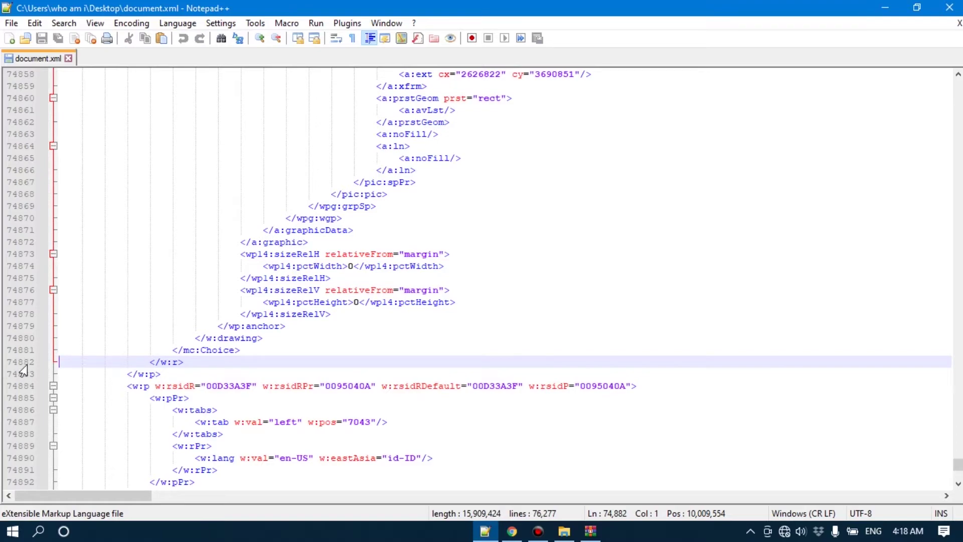
click(164, 365)
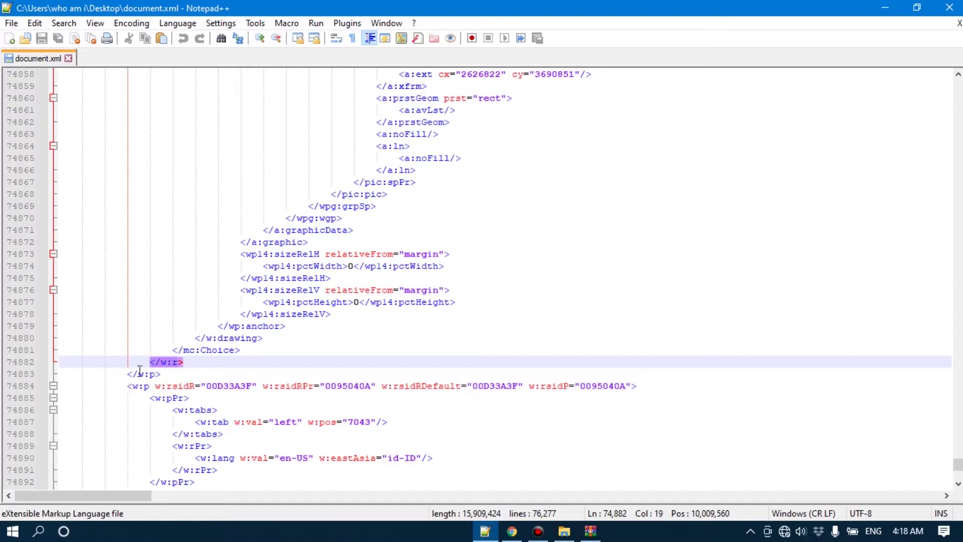
click(147, 363)
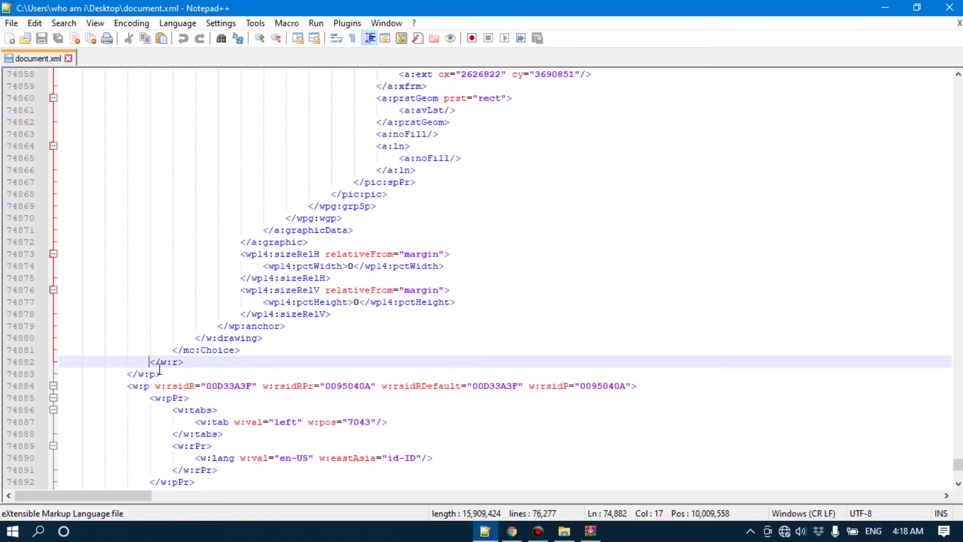
key(BackSpace)
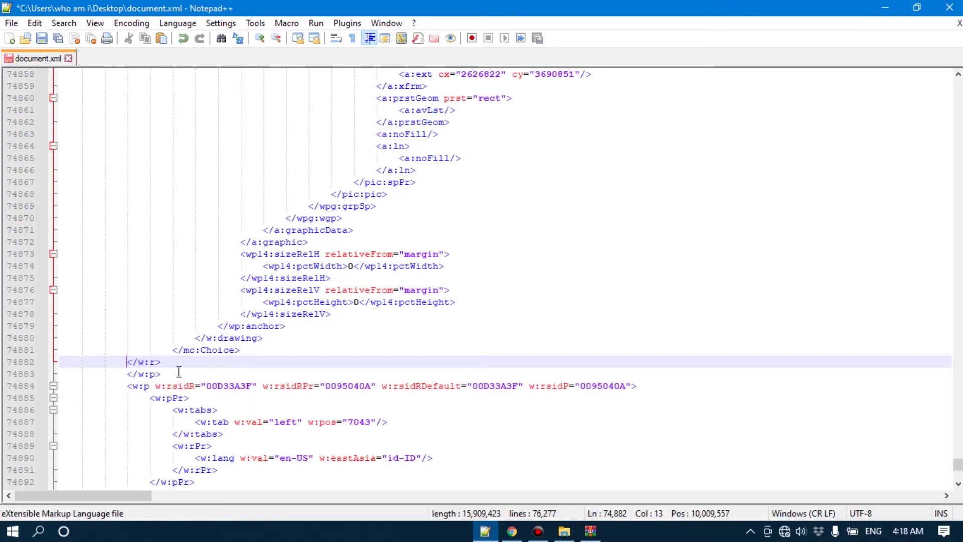
Step: Trace the closing </w:r> tag on line 74882 to its opening tag and compare the two ends of the run
click(148, 362)
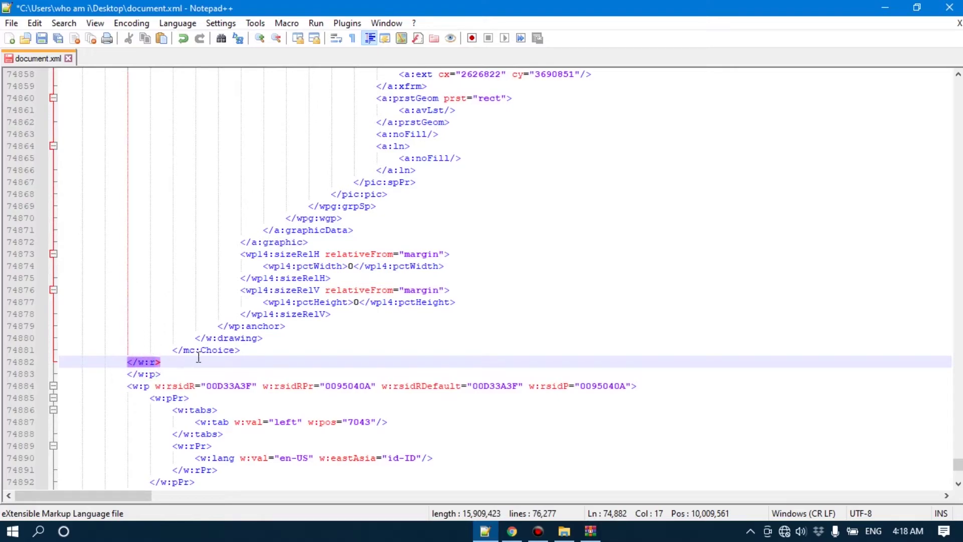
scroll(168, 366, up, 20)
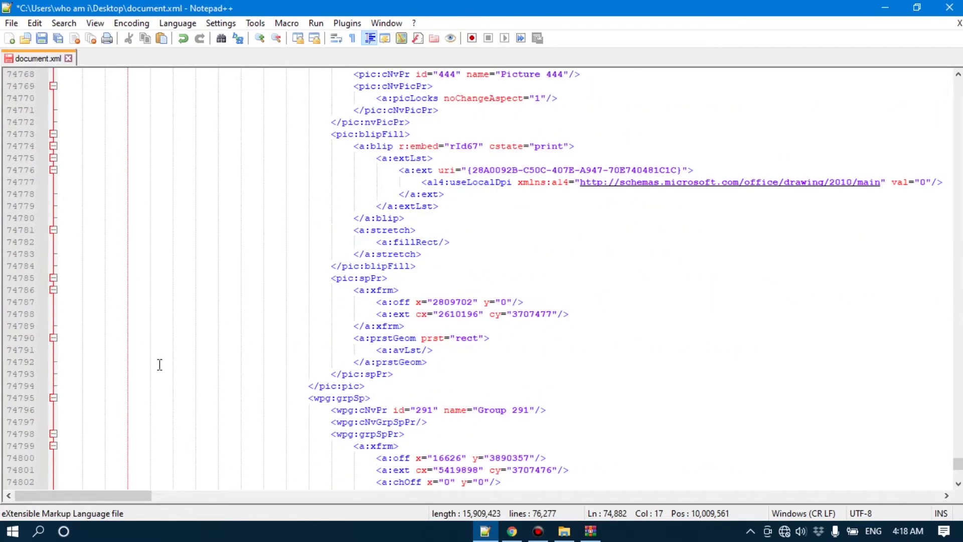
scroll(158, 364, up, 3)
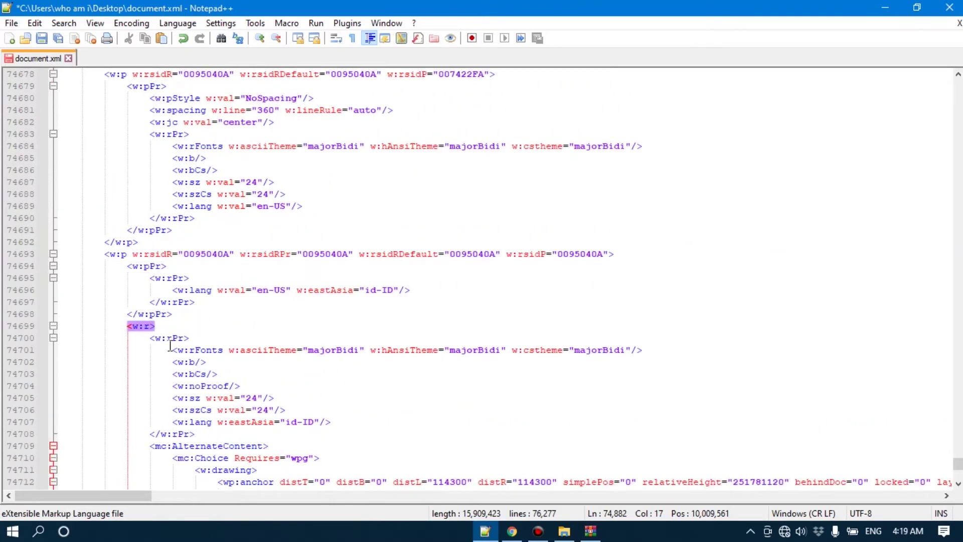
click(170, 343)
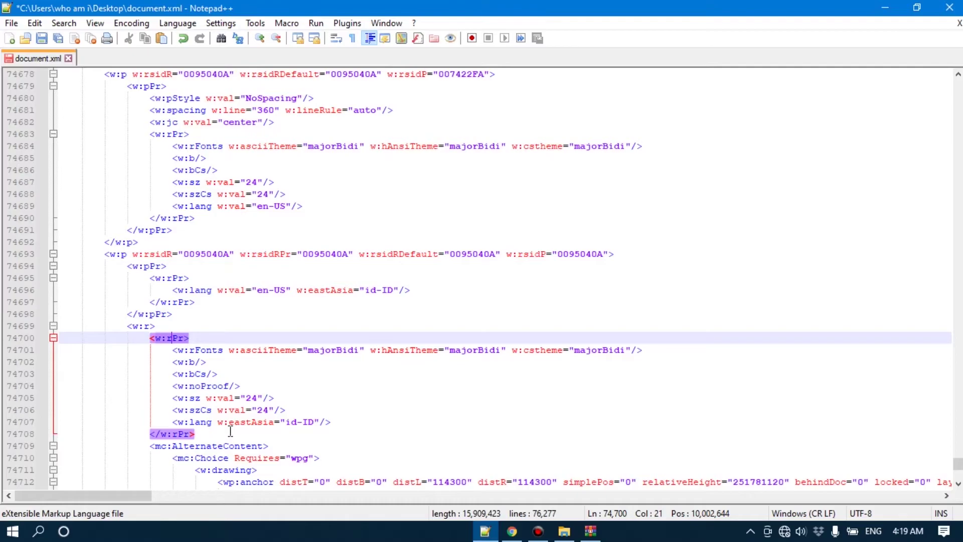
scroll(231, 421, down, 20)
scroll(204, 430, up, 20)
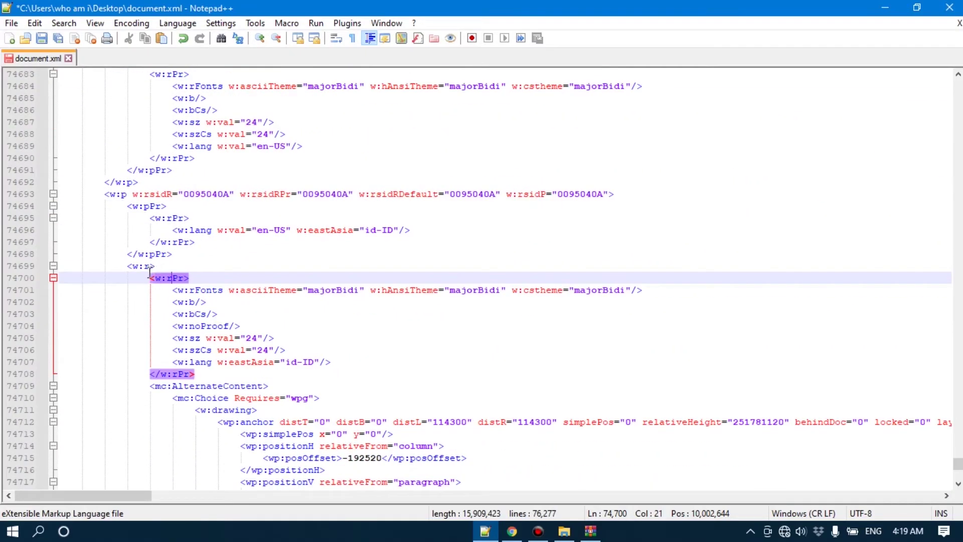
click(146, 269)
scroll(232, 405, down, 20)
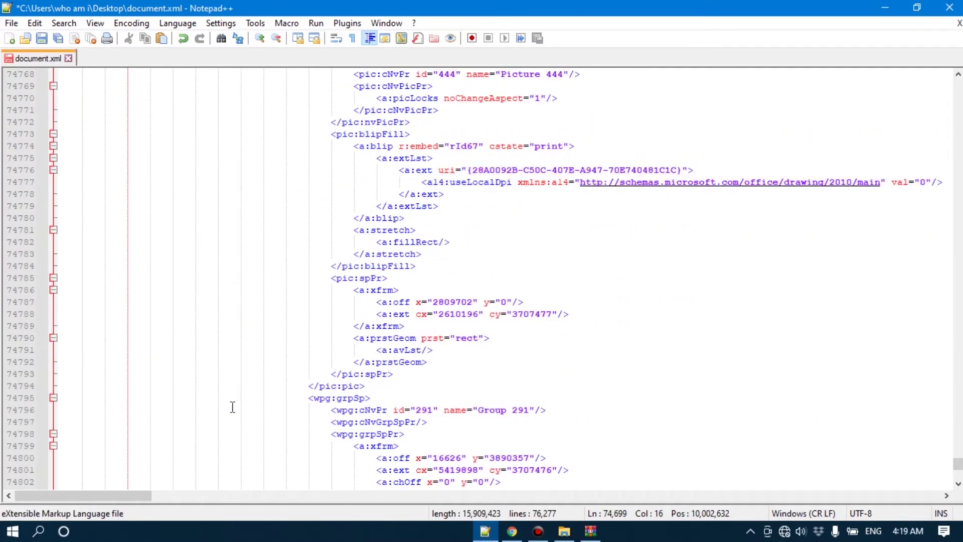
scroll(232, 406, down, 20)
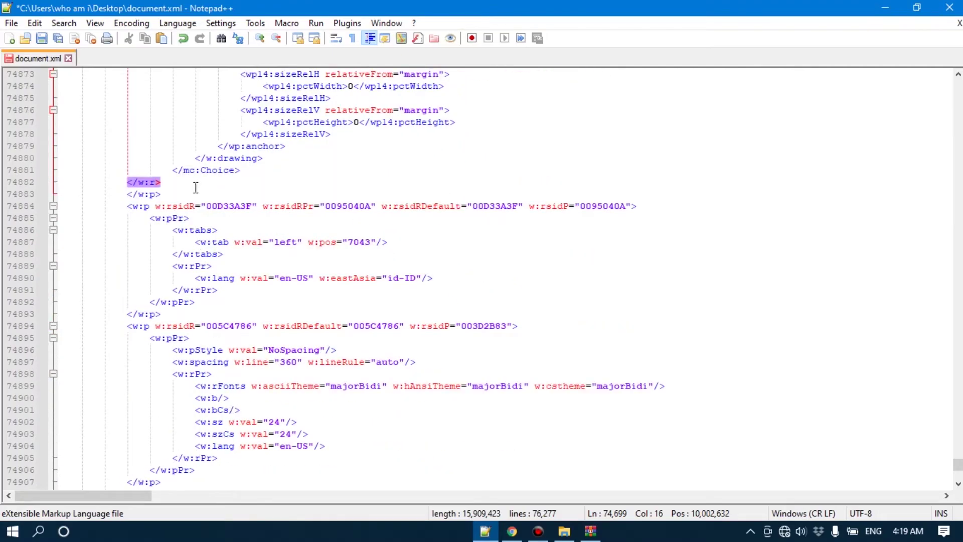
scroll(172, 345, up, 20)
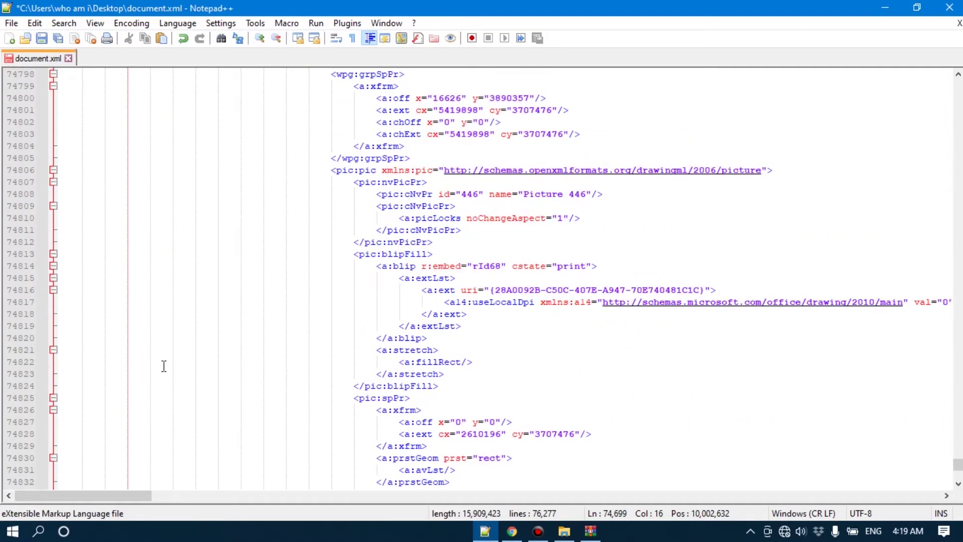
scroll(170, 346, up, 20)
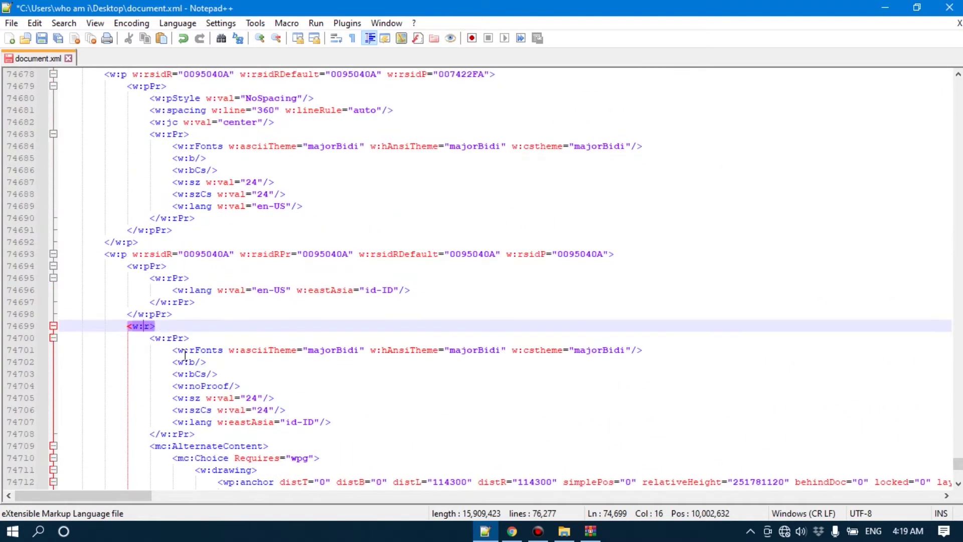
scroll(222, 446, down, 2)
Step: Examine the tag structure on lines 74693 to 74710, covering the paragraph tag, the run's w:rPr block, mc:AlternateContent and mc:Choice
click(225, 397)
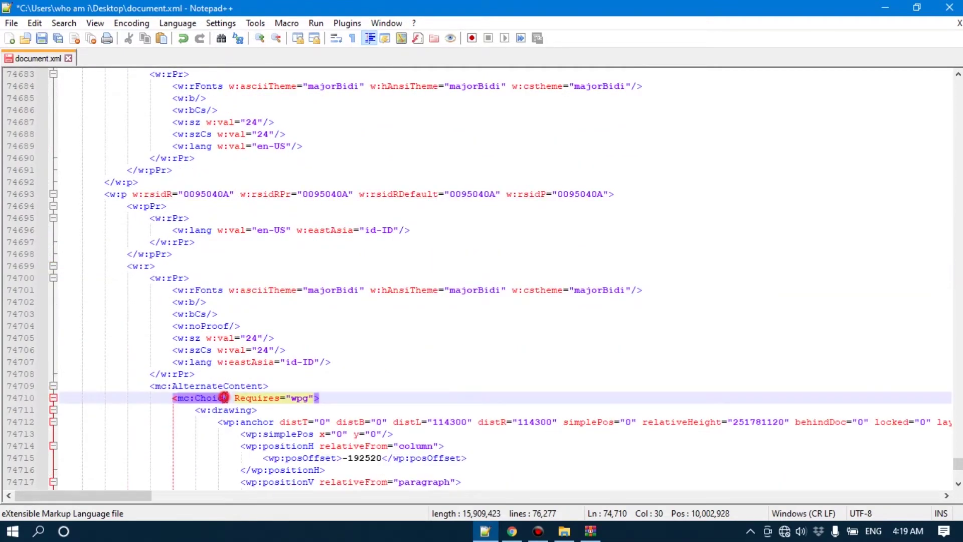
drag(270, 386, 58, 289)
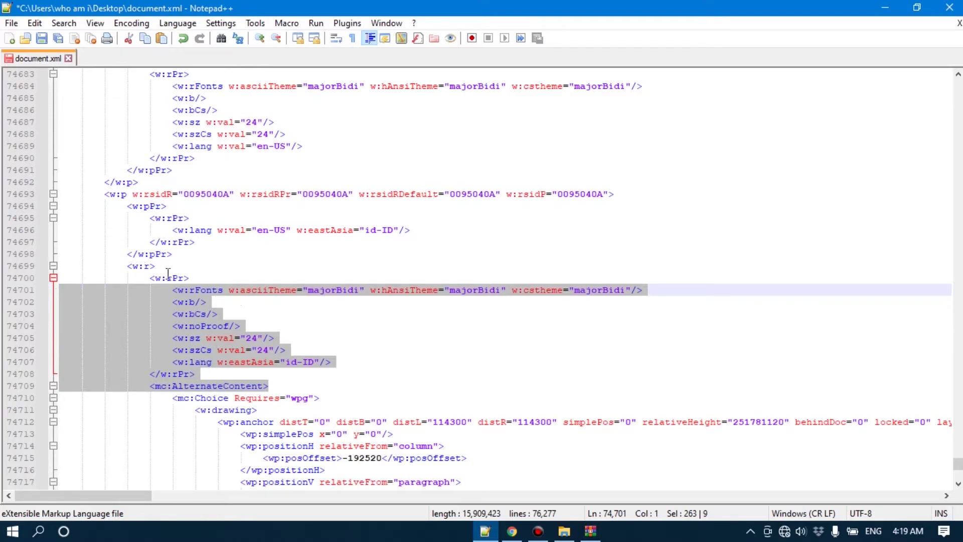
click(146, 267)
key(Down)
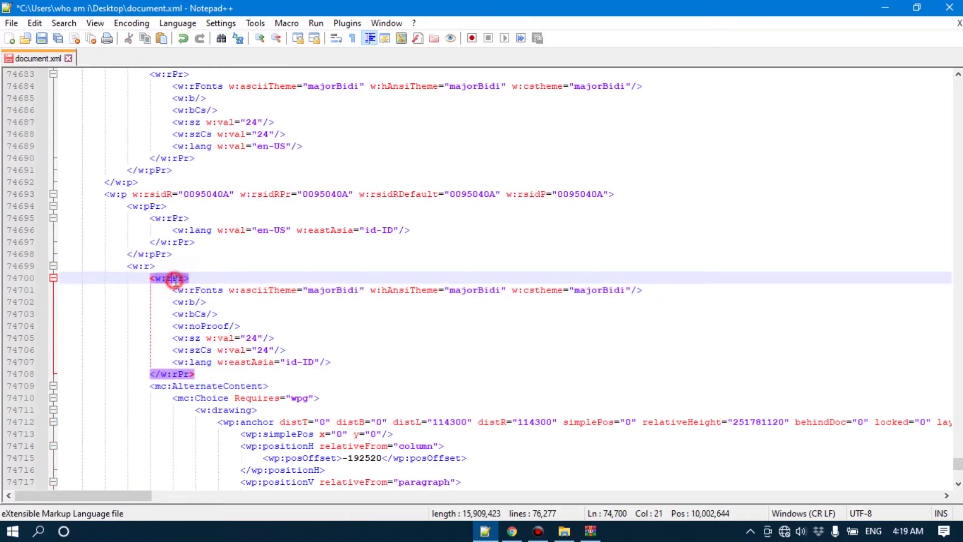
key(Up)
click(149, 277)
key(shift+Down)
key(shift+Down)
key(shift+End)
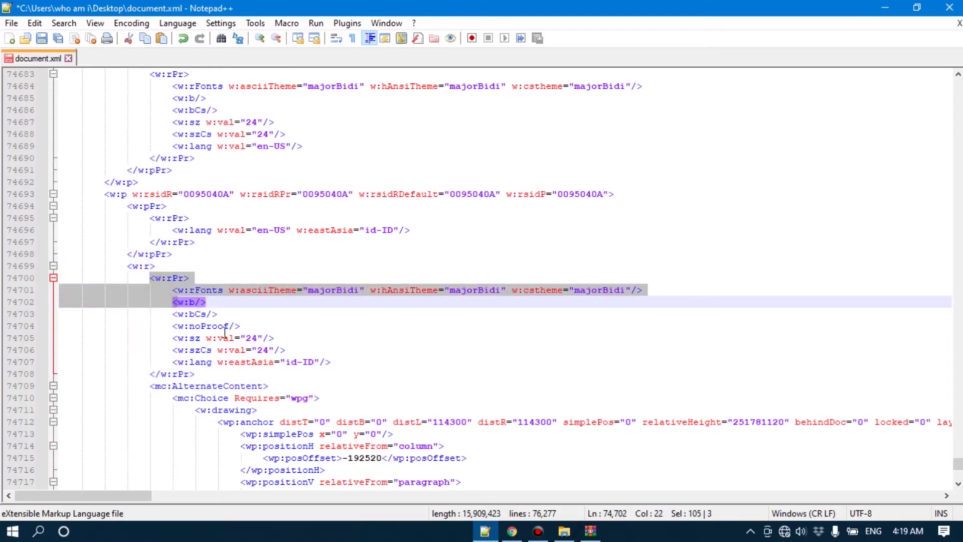
drag(271, 386, 70, 284)
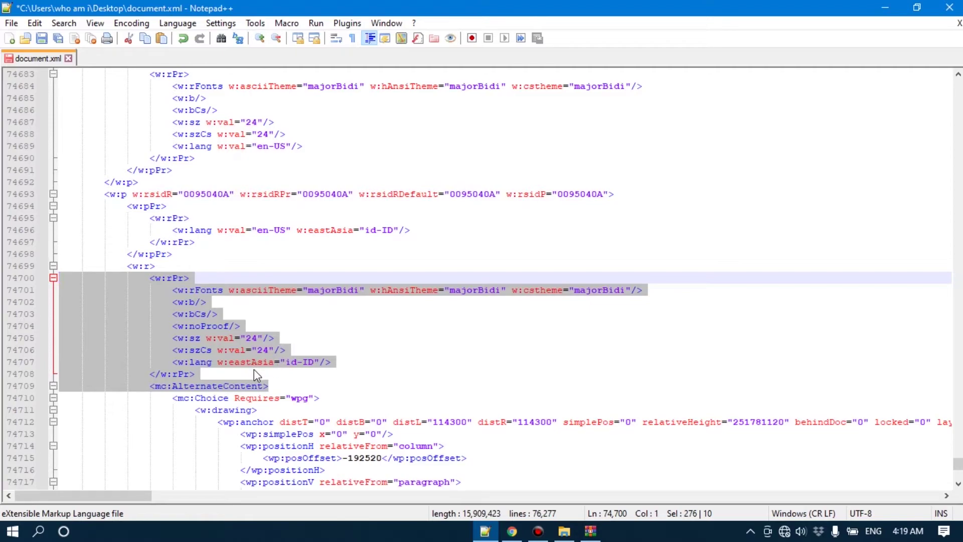
click(287, 313)
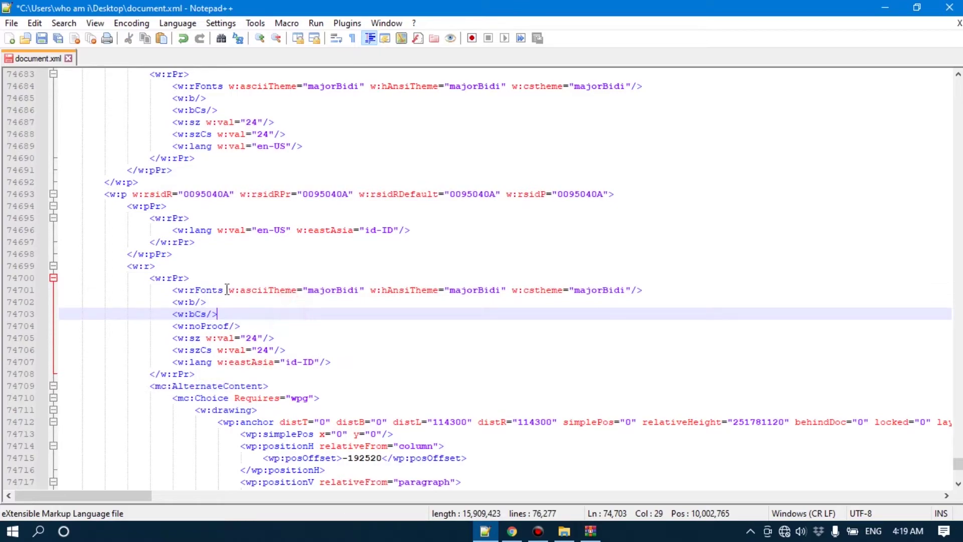
drag(150, 278, 172, 290)
drag(63, 277, 319, 376)
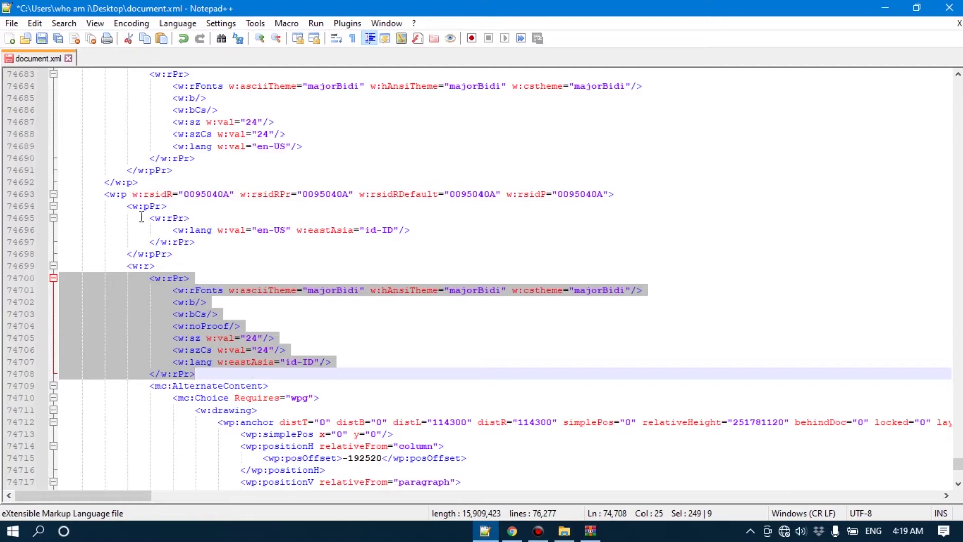
click(117, 195)
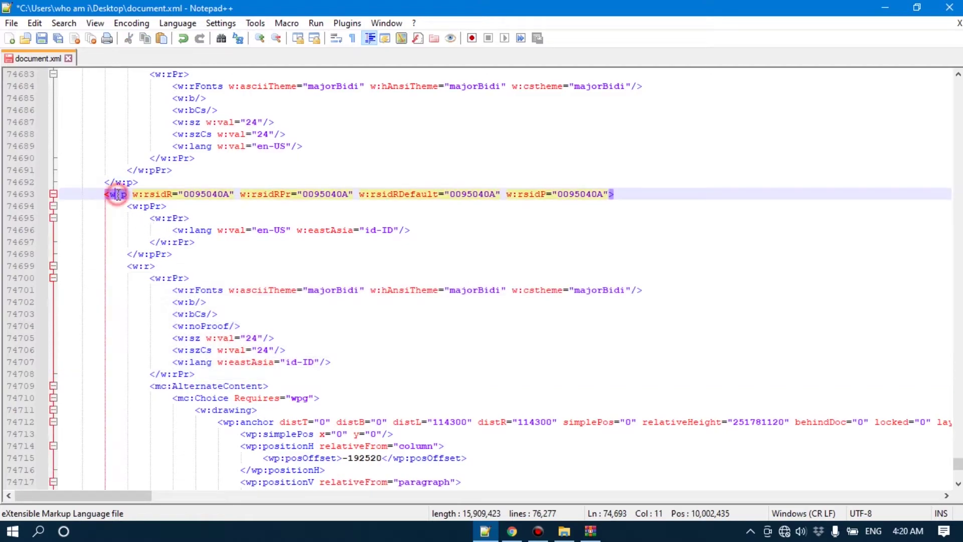
Step: Remove one indentation level before the closing </w:p> tag on line 74883 to align it with its opening tag on line 74693
scroll(186, 261, down, 20)
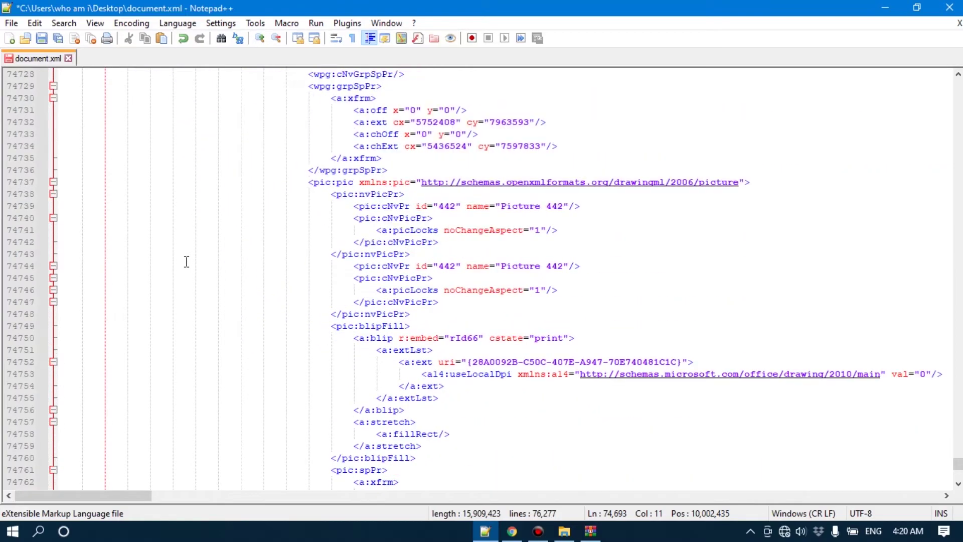
scroll(186, 261, down, 20)
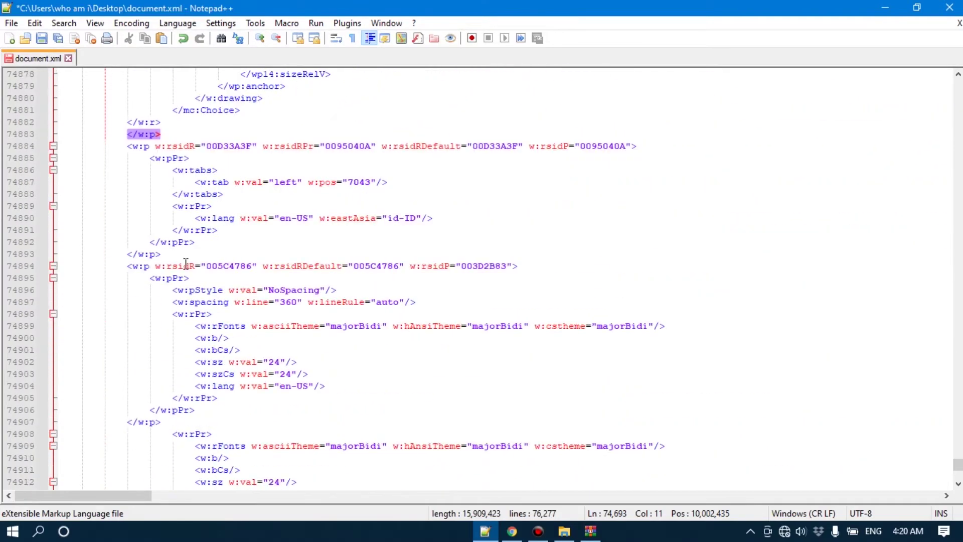
scroll(182, 253, up, 2)
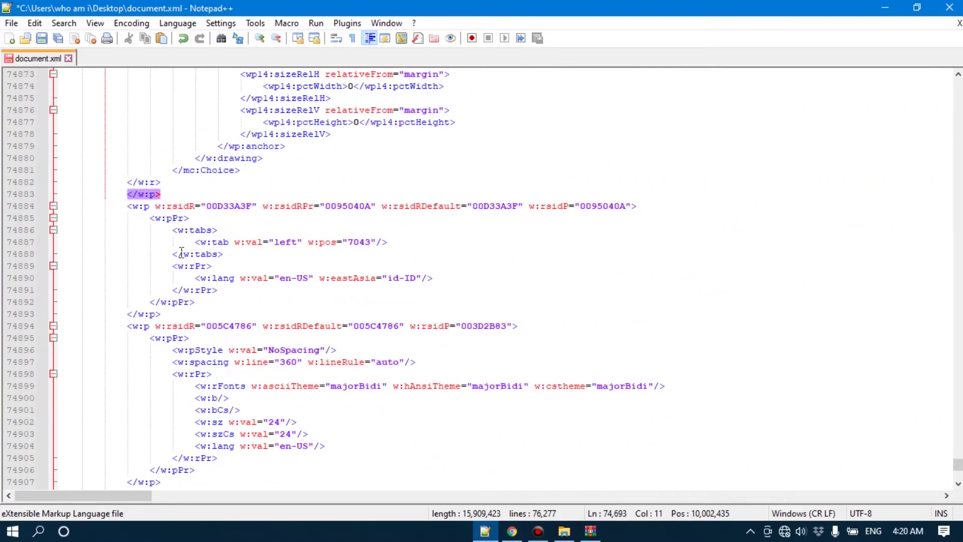
click(144, 182)
click(143, 195)
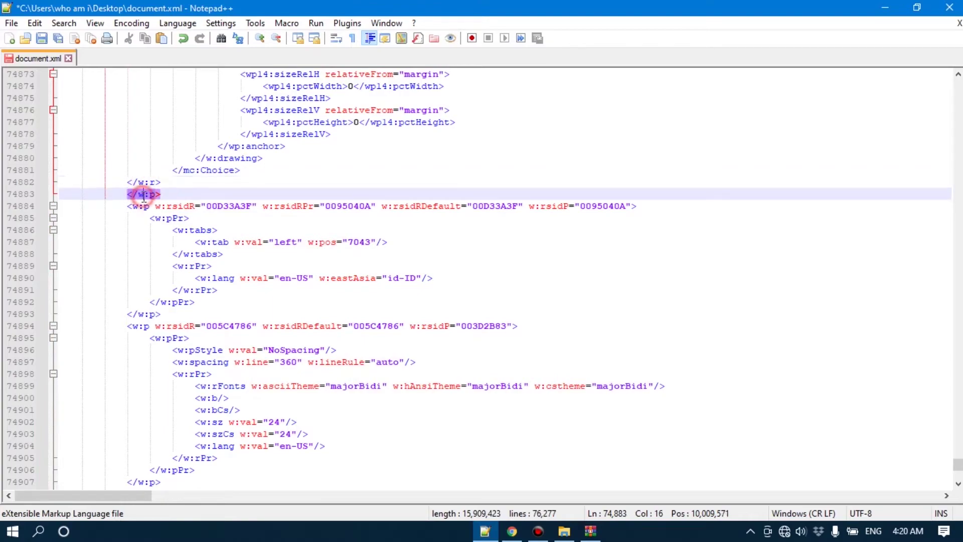
click(124, 197)
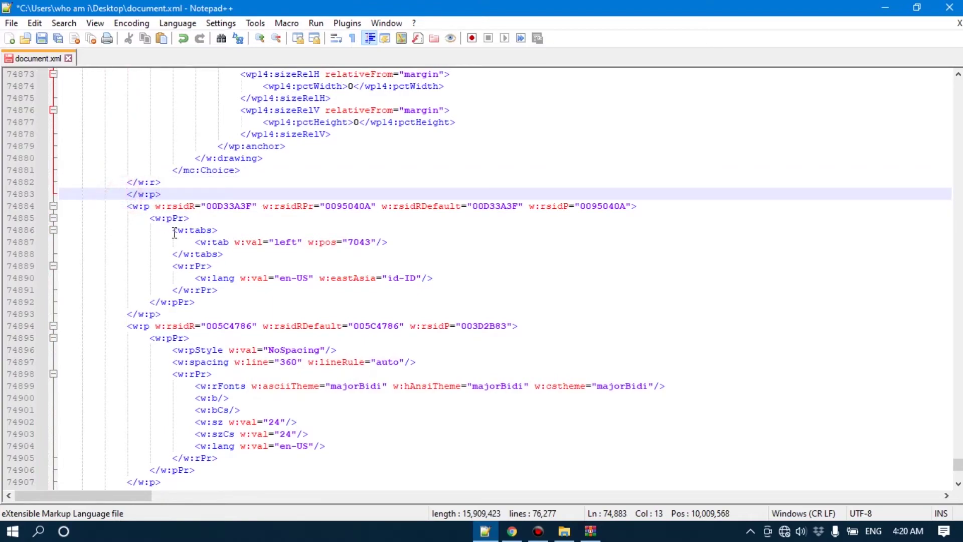
key(BackSpace)
click(123, 194)
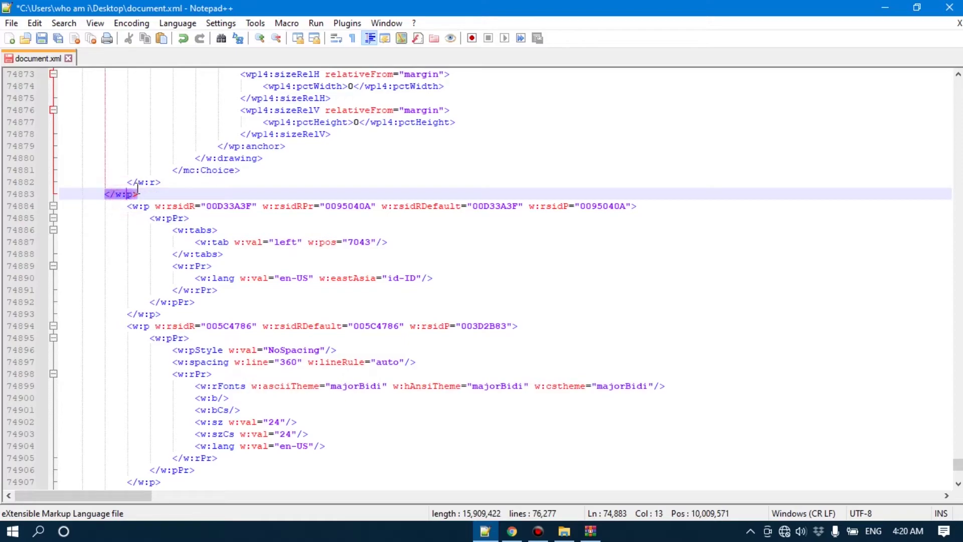
Step: Insert a copy of the run's w:rPr block from lines 74700 to 74708 on a new line below </mc:Choice> on line 74881
click(141, 182)
scroll(146, 189, up, 20)
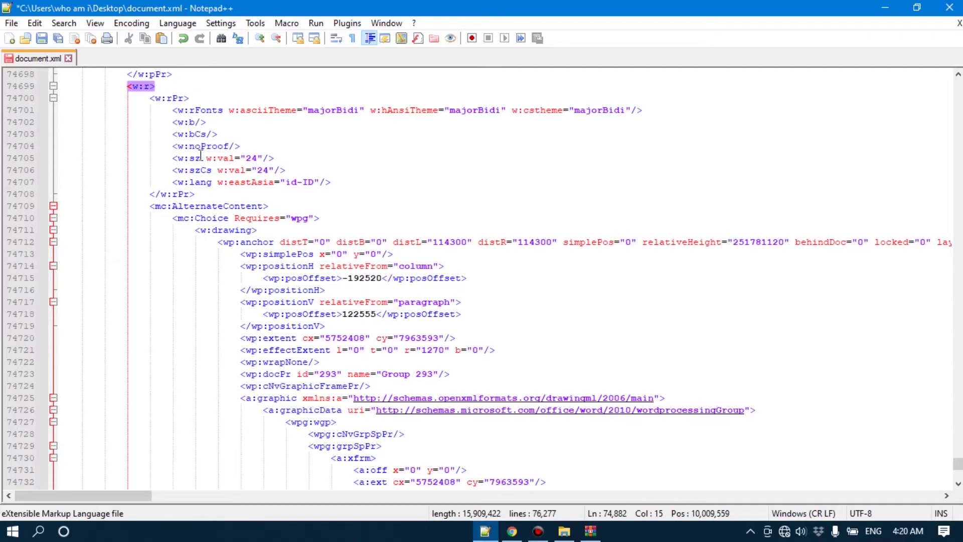
scroll(146, 369, down, 20)
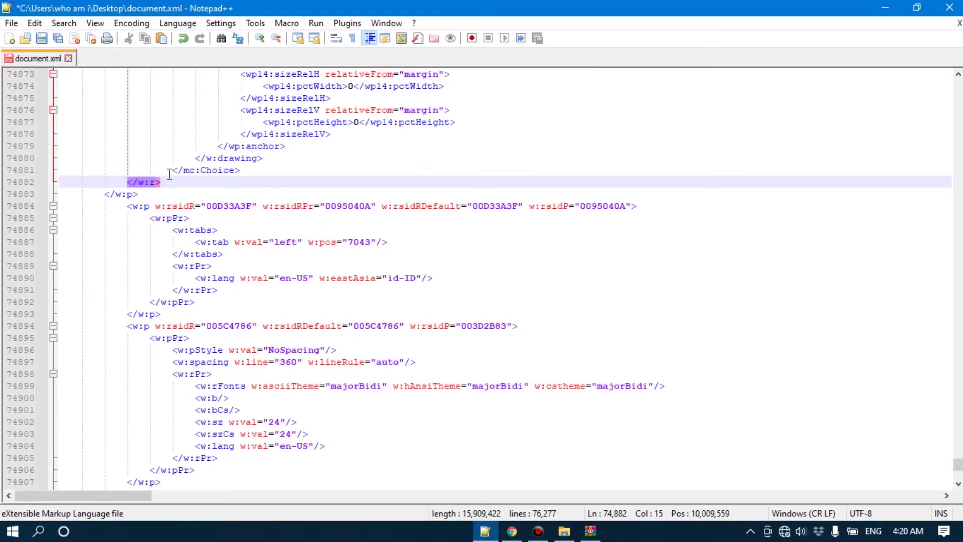
click(247, 170)
key(Return)
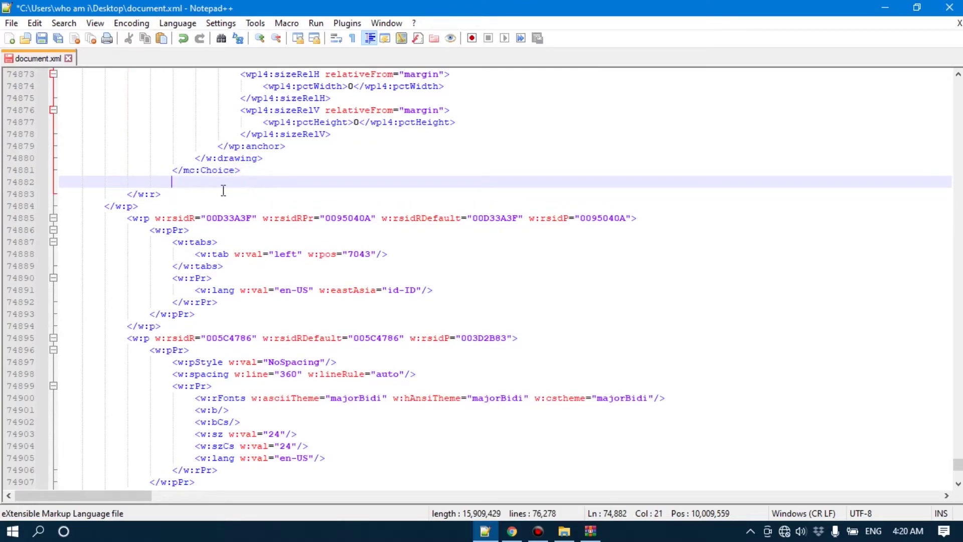
click(65, 182)
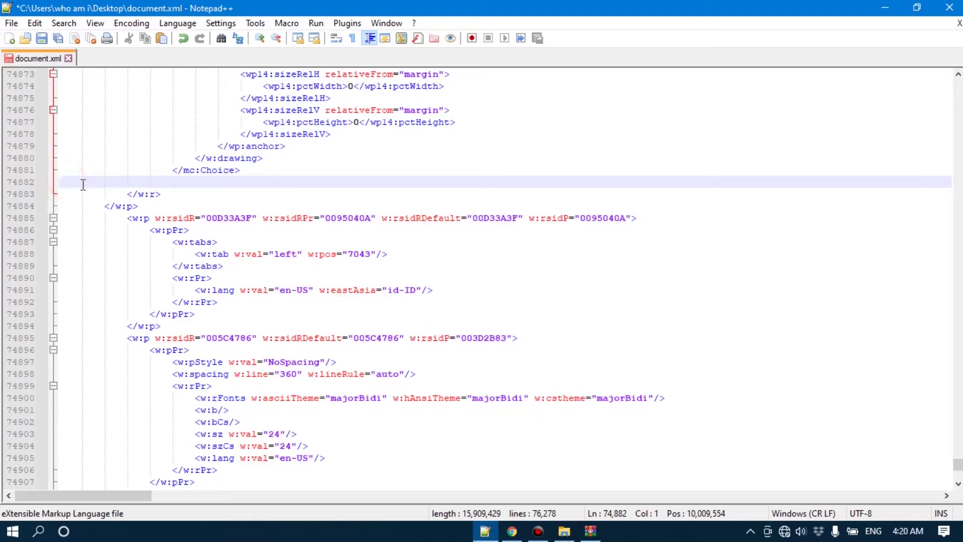
text(<w:rPr> 					<w:rFonts w:asciiTheme="majorBidi" w:hAnsiTheme="majorBidi" w:cstheme="majorBidi"/> 					<w:b/> 					<w:bCs/> 					<w:noProof/> 					<w:sz w:val="24"/> 					<w:szCs w:val="24"/> 					<w:lang w:eastAsia="id-ID"/> 				</w:rPr>)
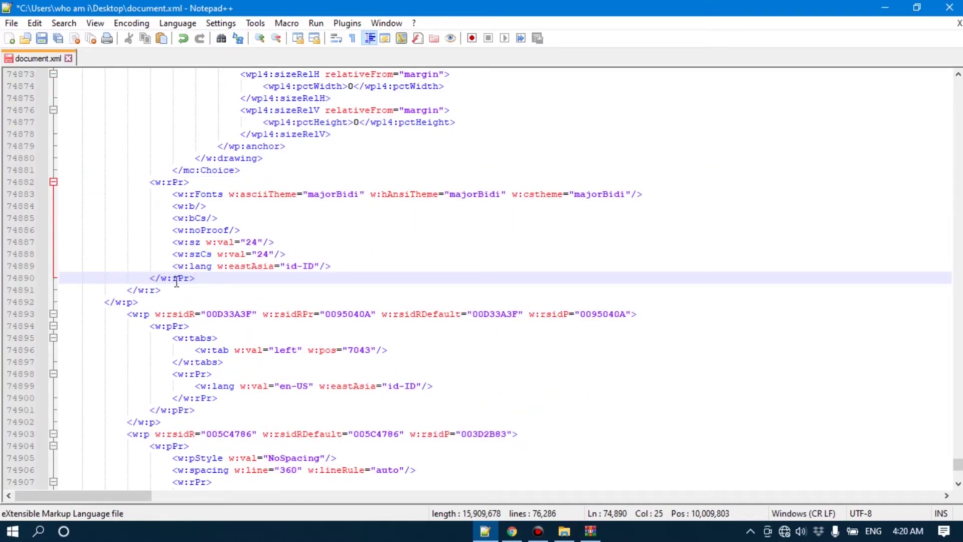
Step: Check the tag matching of the closing </w:r> and </w:p> tags and of the inserted w:rPr block
click(158, 290)
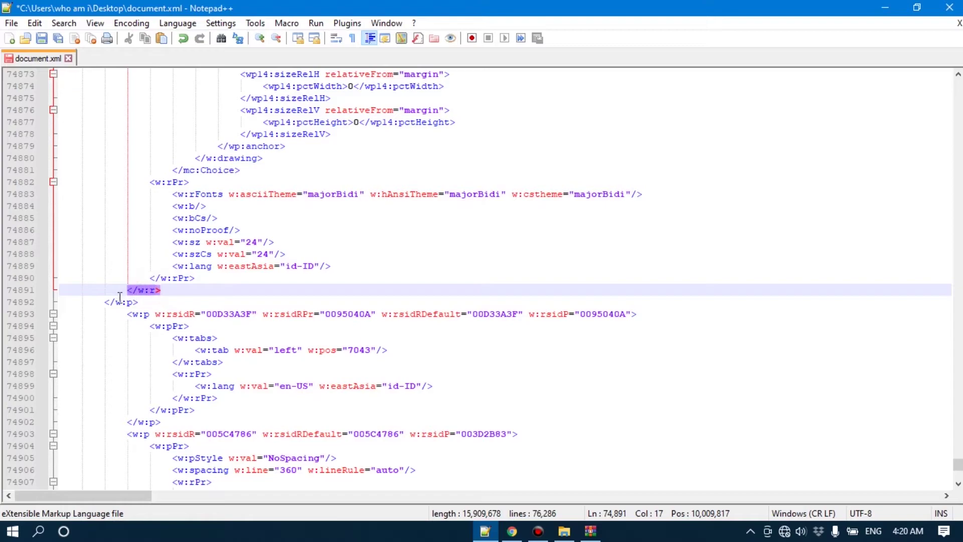
click(119, 297)
click(160, 290)
scroll(226, 233, up, 7)
click(164, 420)
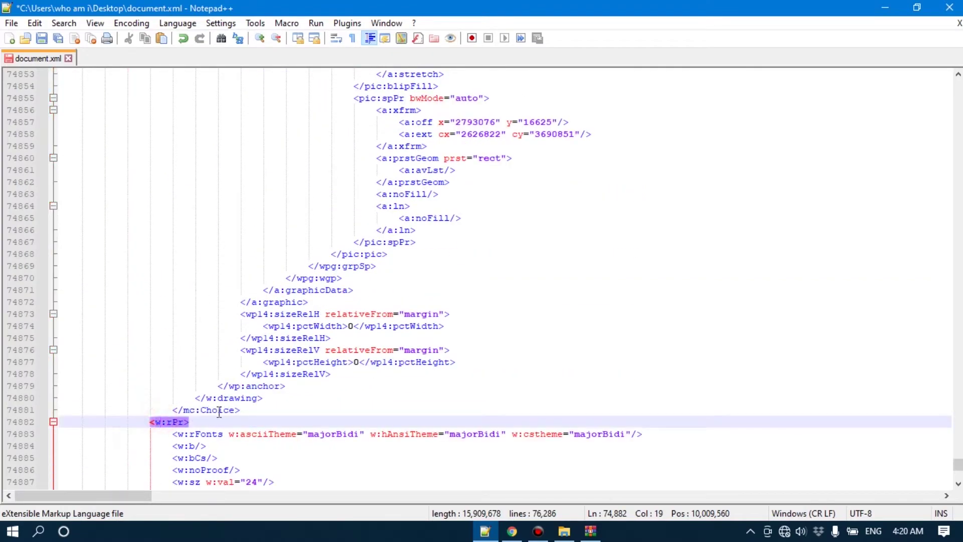
Step: Copy the whole <mc:AlternateContent> line at line 74709
scroll(186, 271, up, 20)
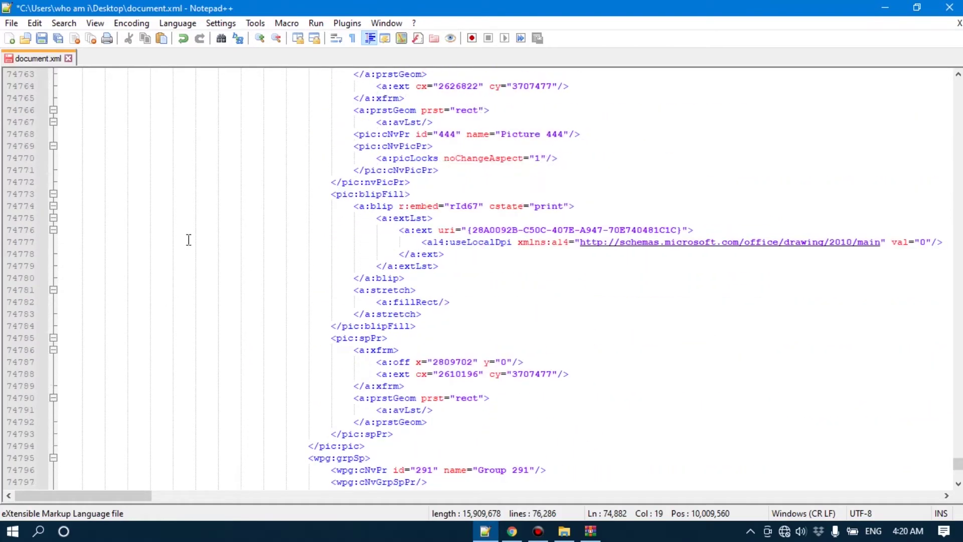
scroll(189, 239, up, 20)
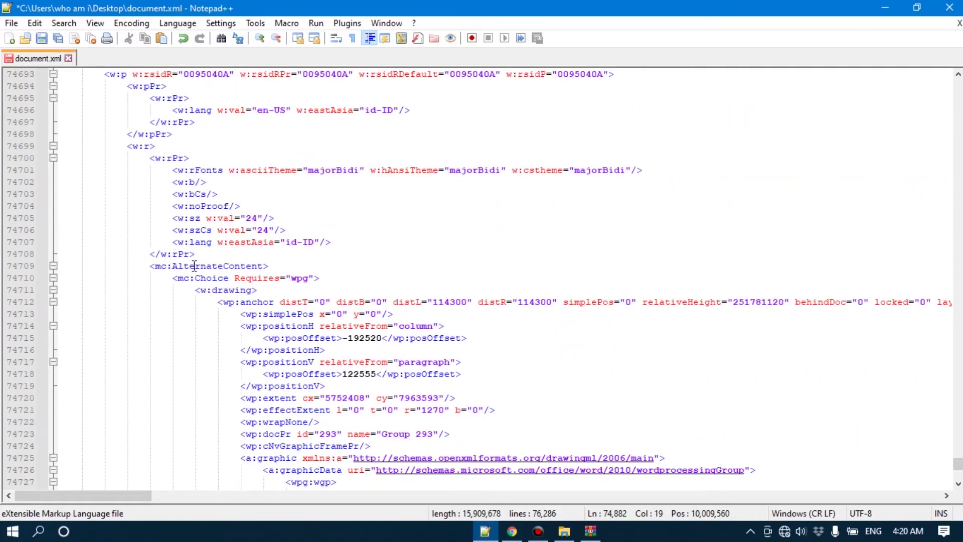
click(194, 266)
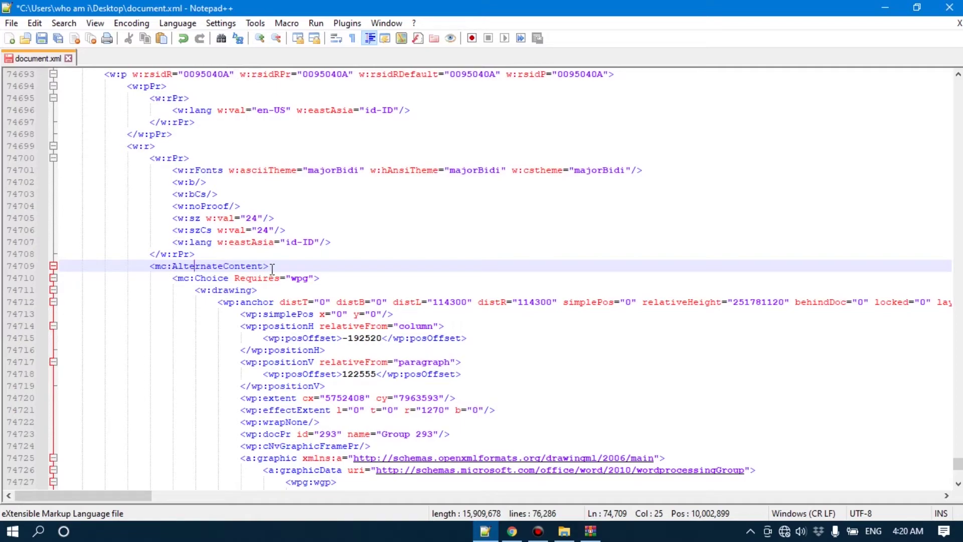
drag(272, 266, 10, 268)
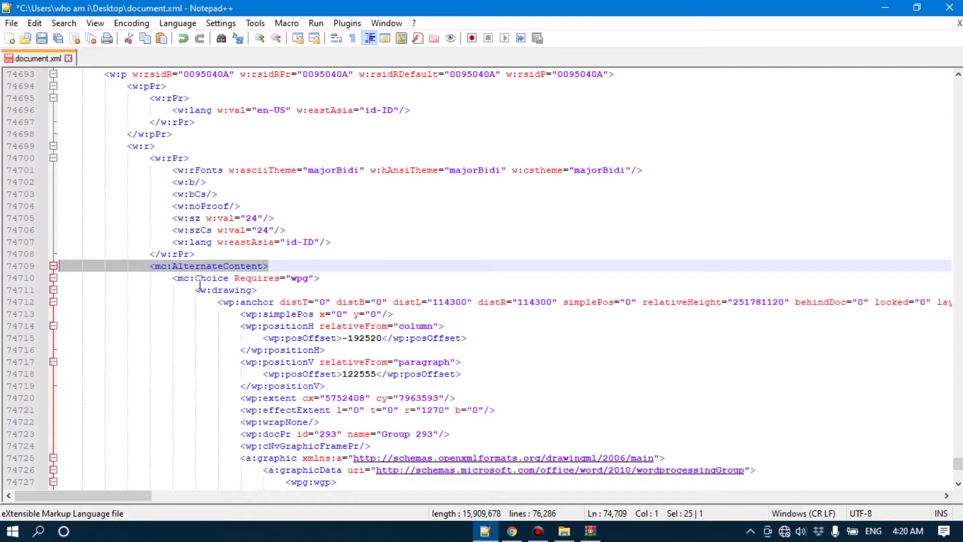
scroll(200, 283, down, 2)
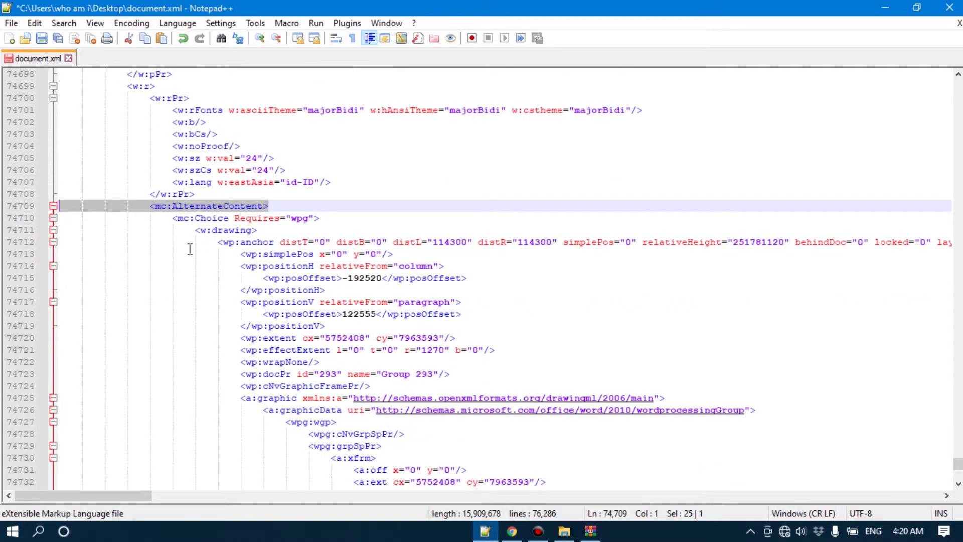
scroll(256, 396, down, 20)
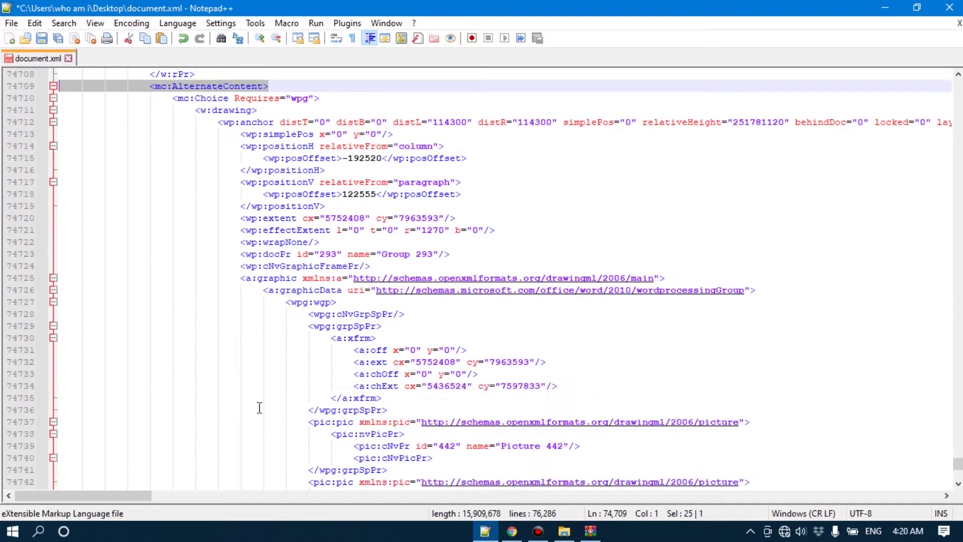
scroll(245, 373, up, 20)
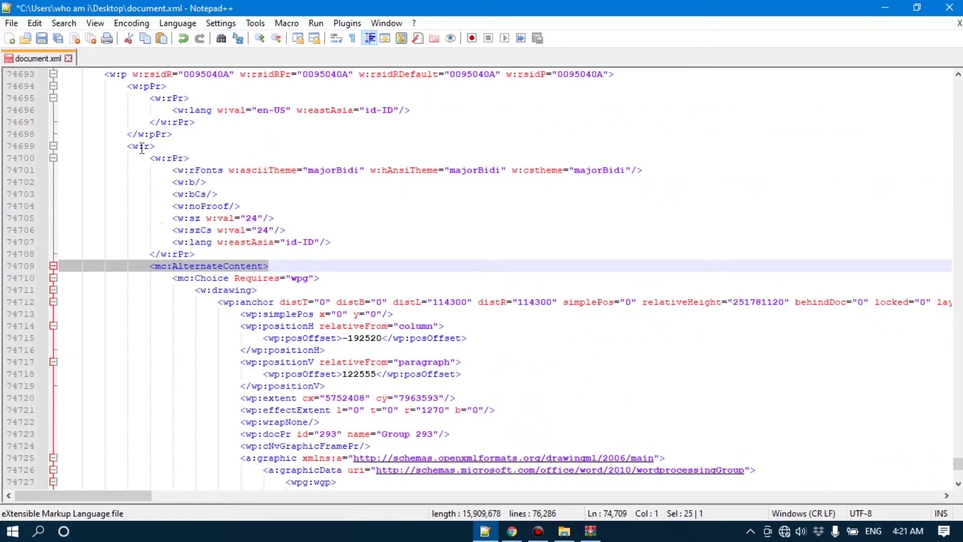
Step: Trace the opening <w:r> tag on line 74699 to its closing tag and inspect the lines around </mc:Choice>
click(142, 148)
scroll(241, 373, down, 20)
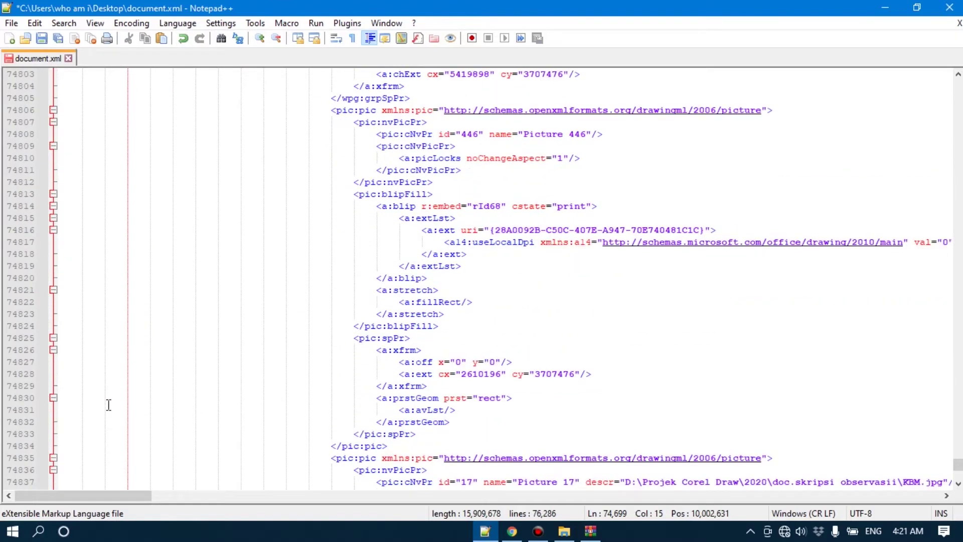
scroll(143, 435, down, 15)
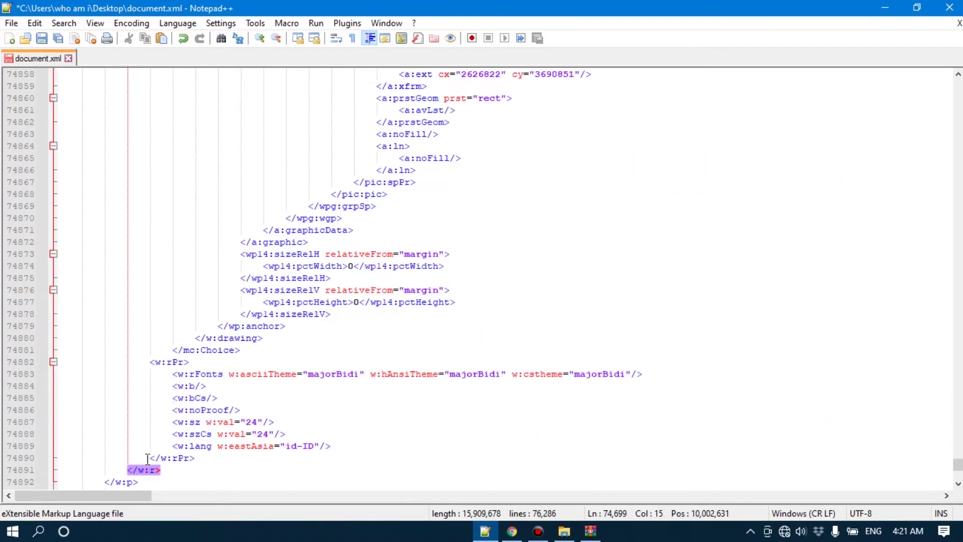
scroll(147, 459, down, 2)
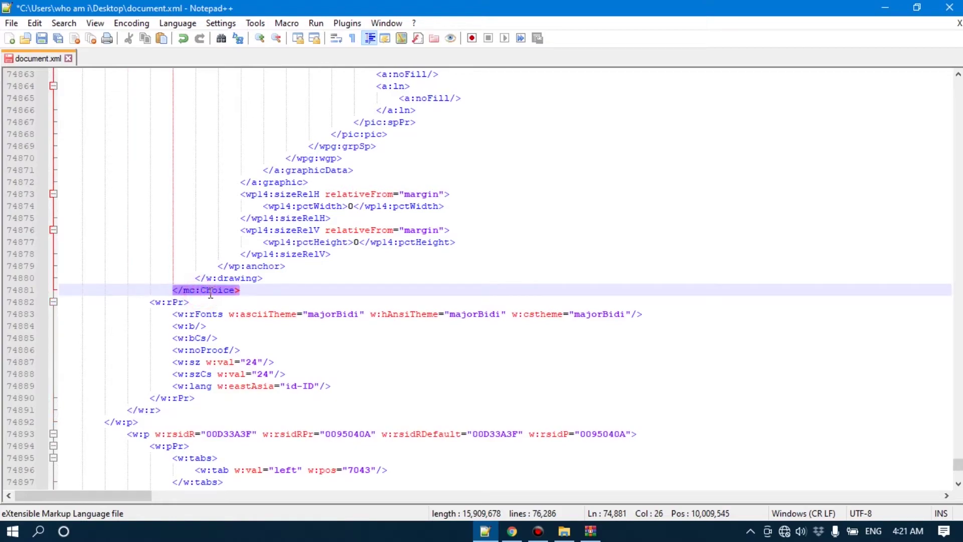
Step: Insert the copied <mc:AlternateContent> tag on a new line directly below </mc:Choice> on line 74881
click(247, 291)
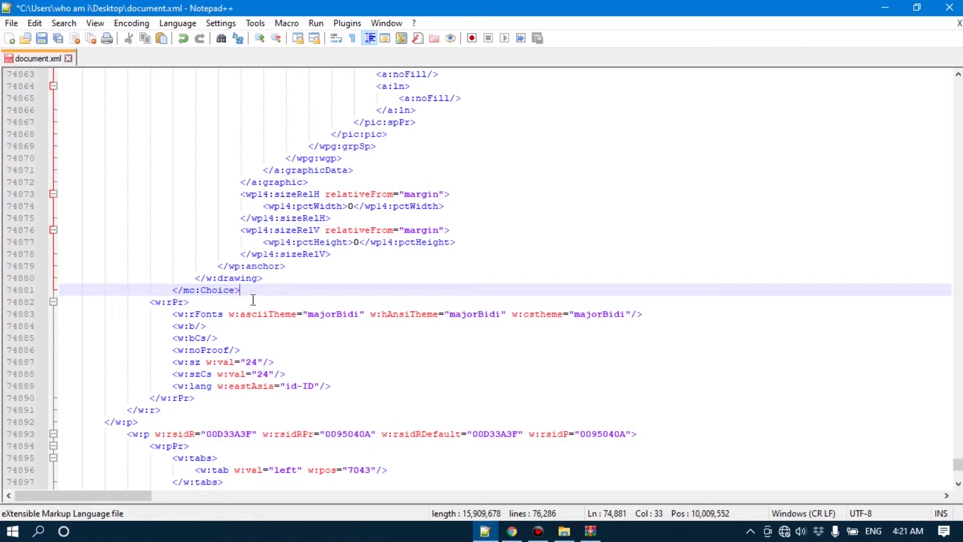
key(Return)
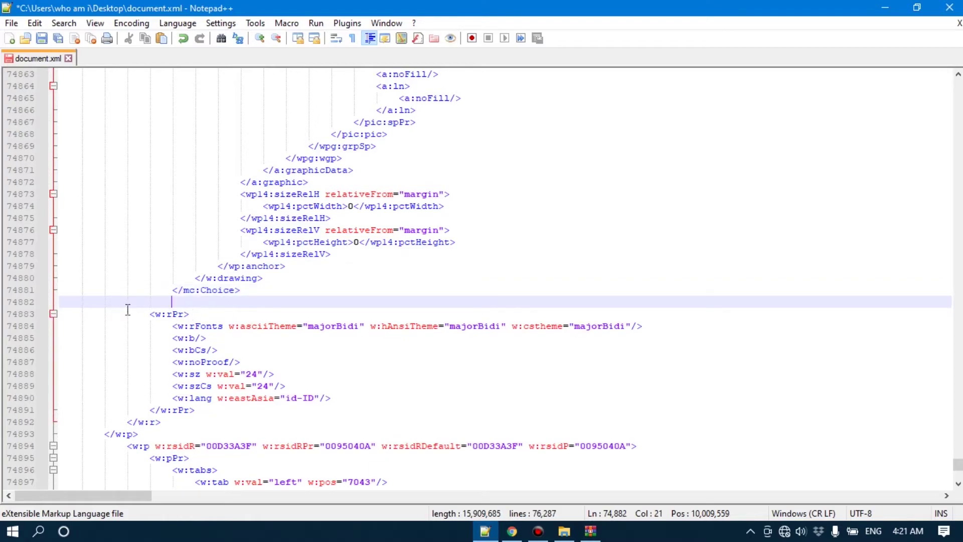
click(68, 300)
text(<mc:AlternateContent>)
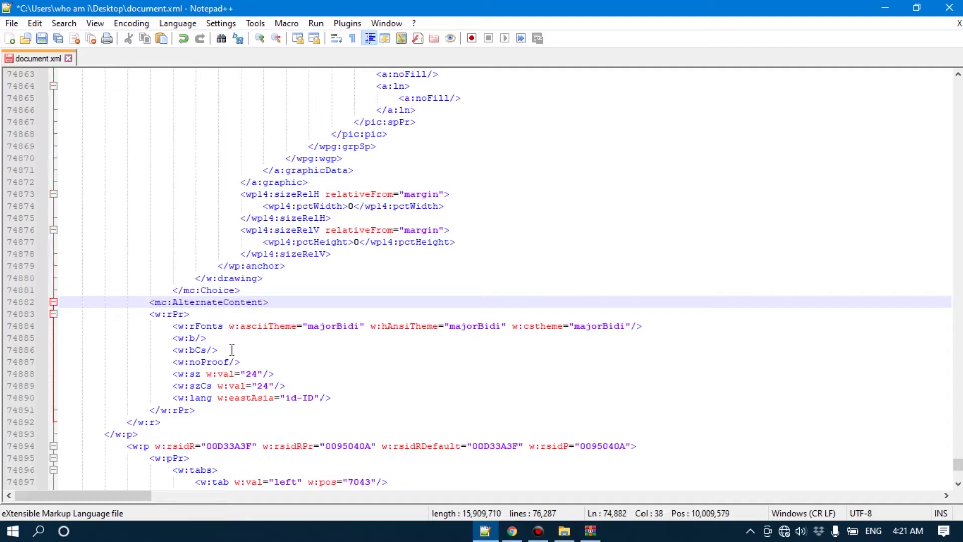
Step: Check the tag matching of mc:AlternateContent, w:rPr, </w:r> and </w:p> on lines 74882 to 74893
click(166, 302)
click(176, 313)
click(142, 421)
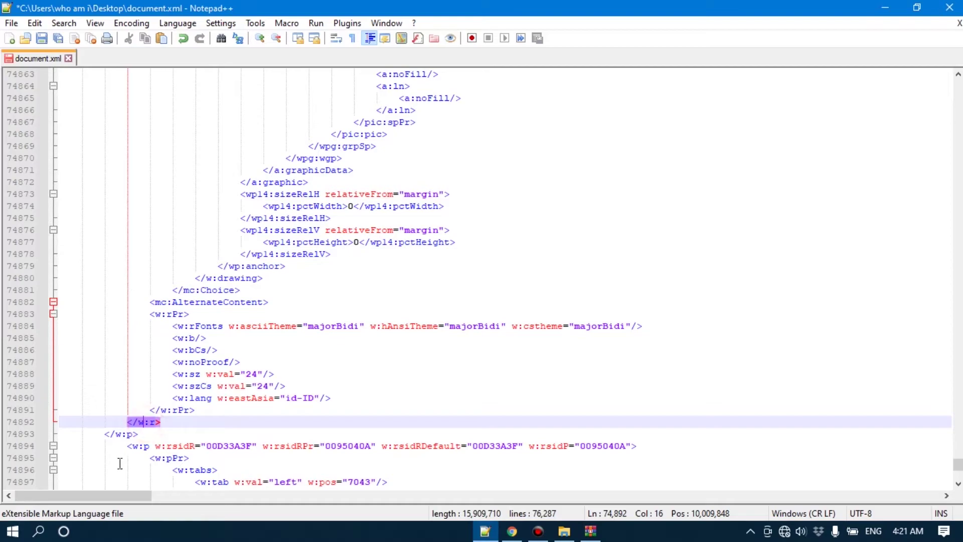
click(122, 434)
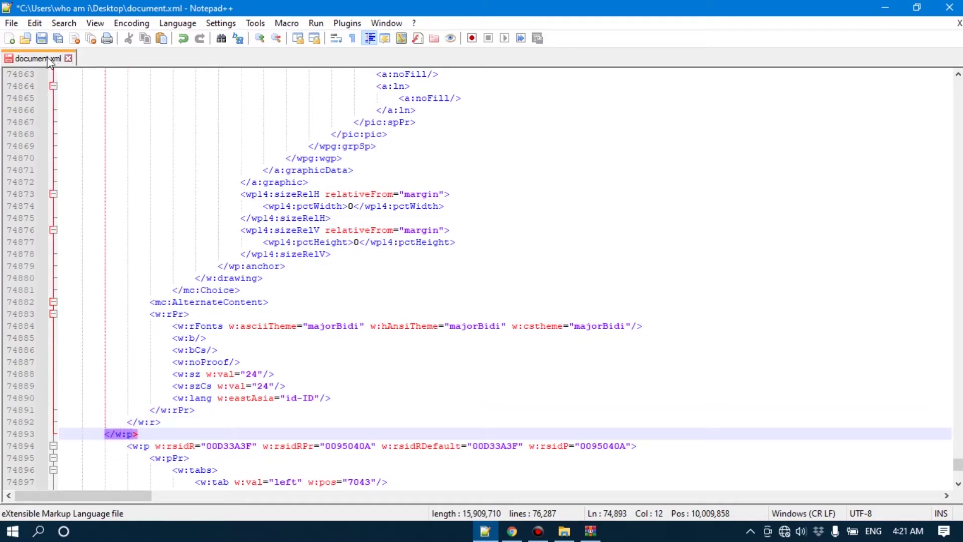
Step: Save document.xml, then close the file and minimize the editor to reach the desktop
click(11, 24)
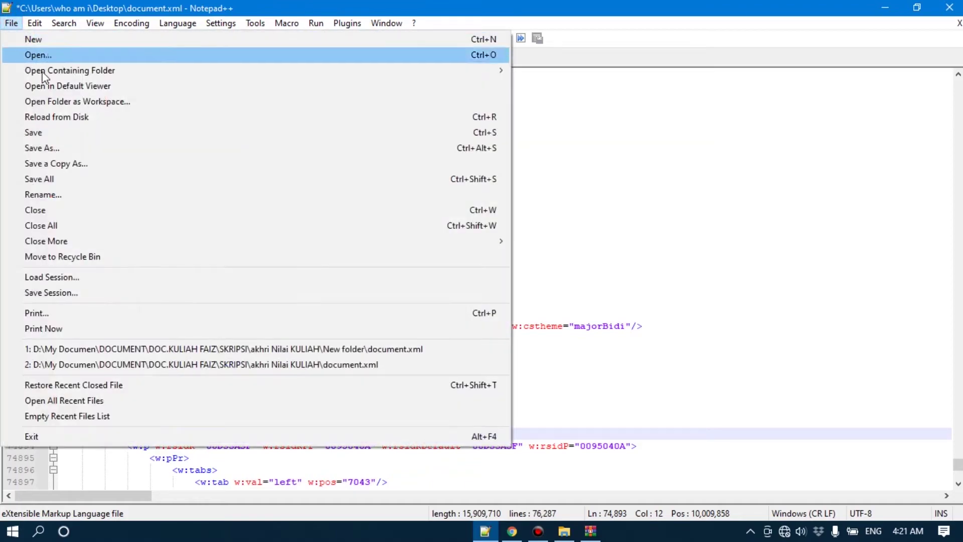
click(59, 132)
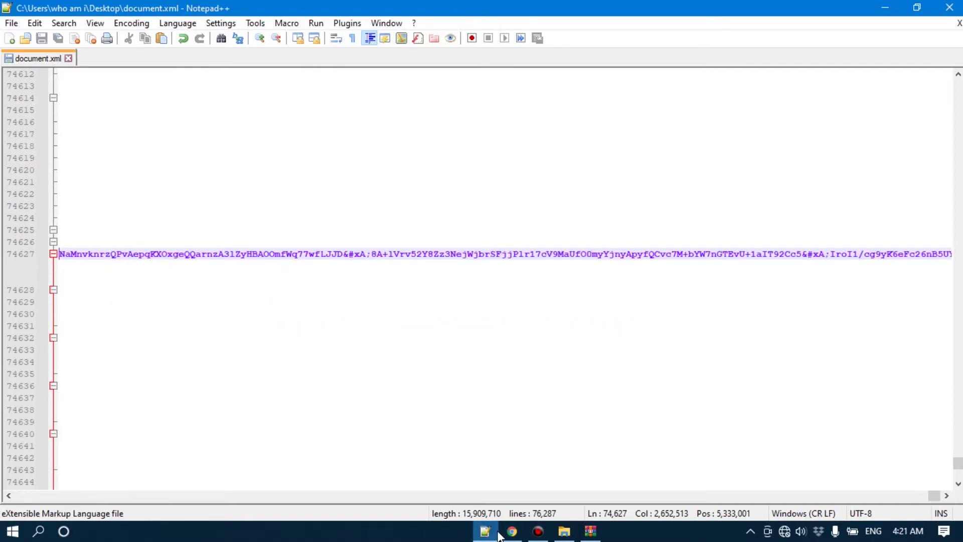
click(545, 538)
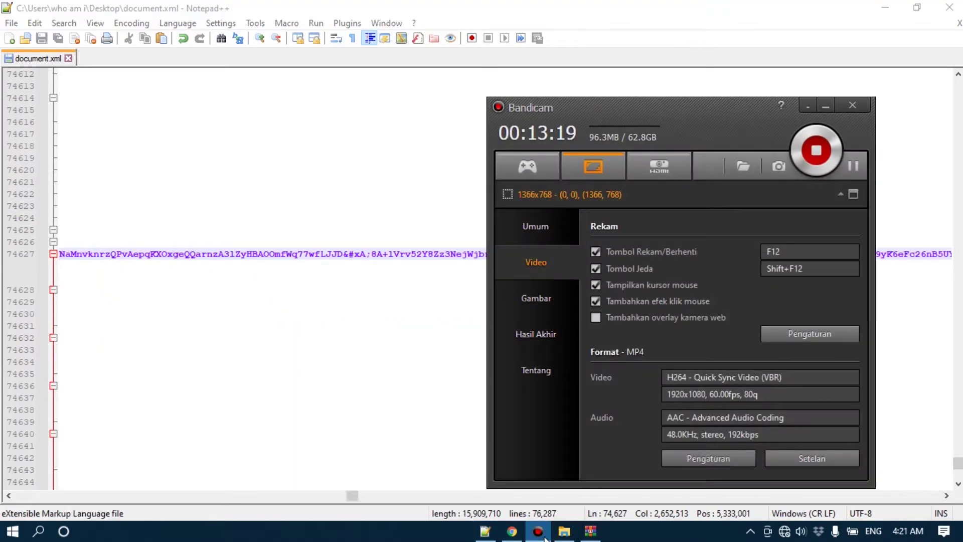
click(545, 537)
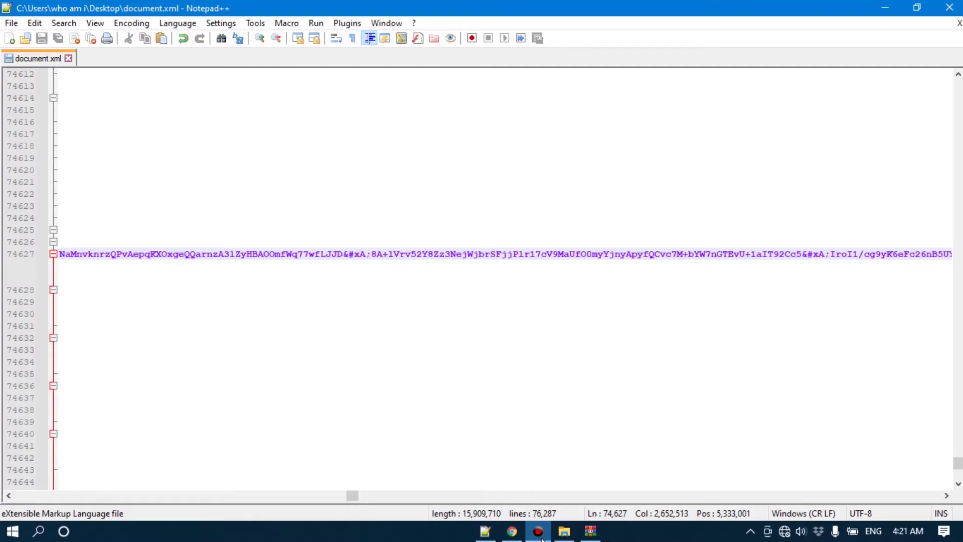
click(69, 59)
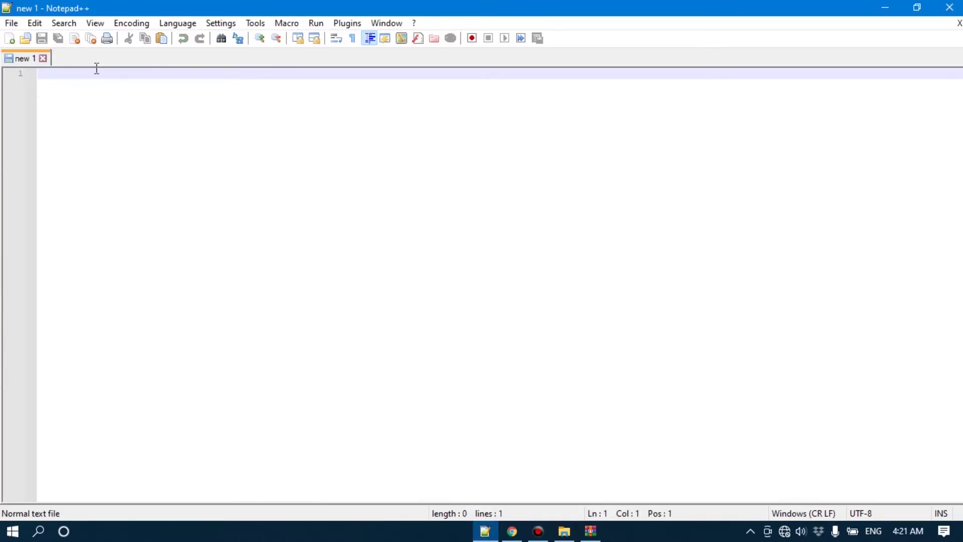
click(883, 8)
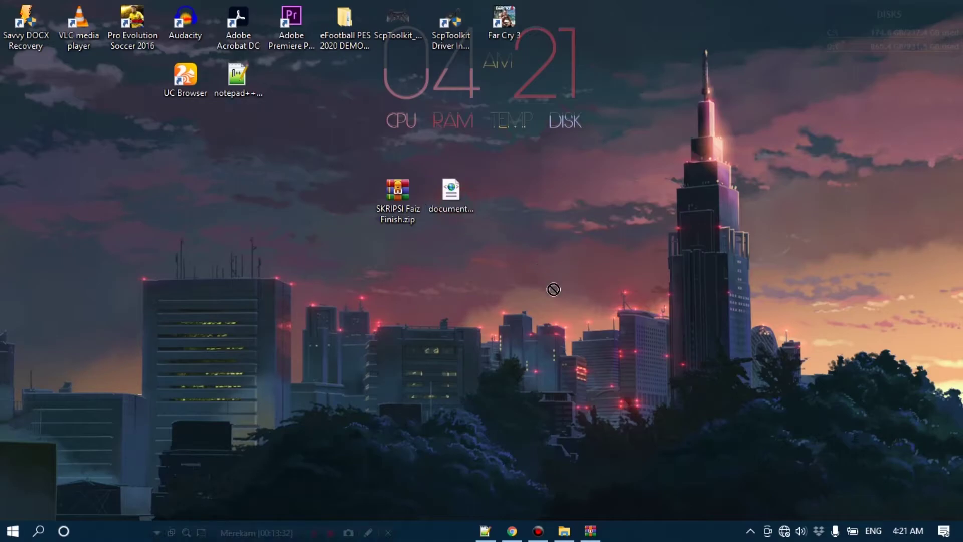
Step: Replace document.xml in the archive's word folder with the edited desktop copy, then close the archive and delete the desktop copy
drag(596, 506, 743, 318)
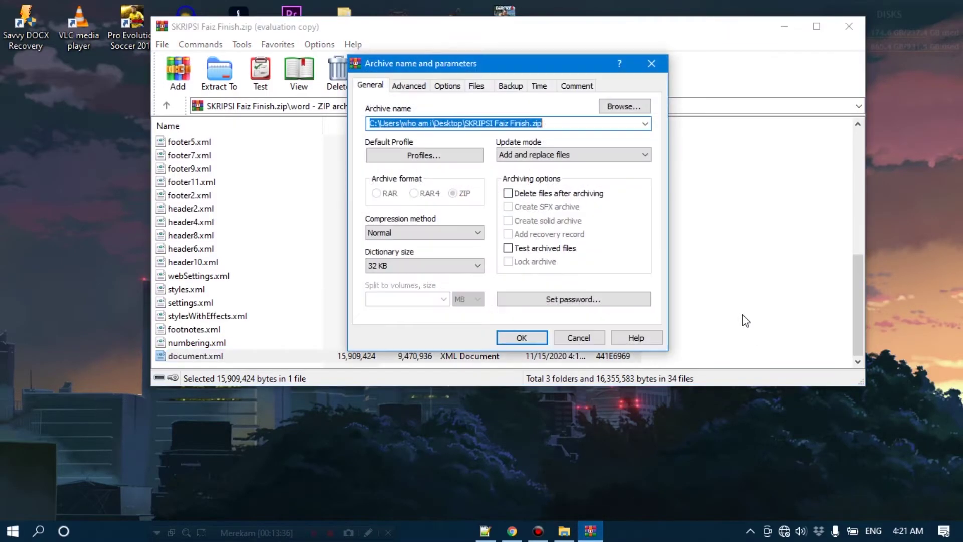
click(522, 337)
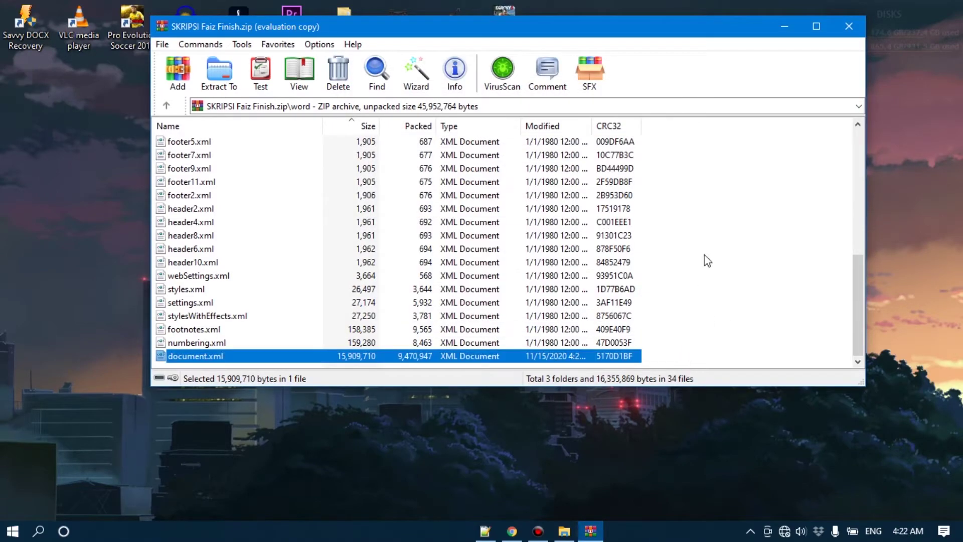
click(847, 27)
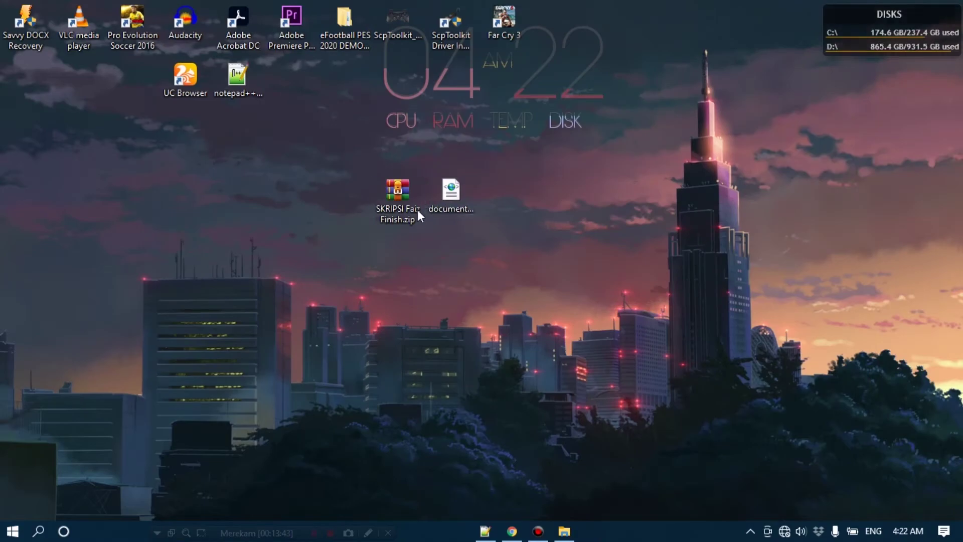
click(460, 198)
key(Delete)
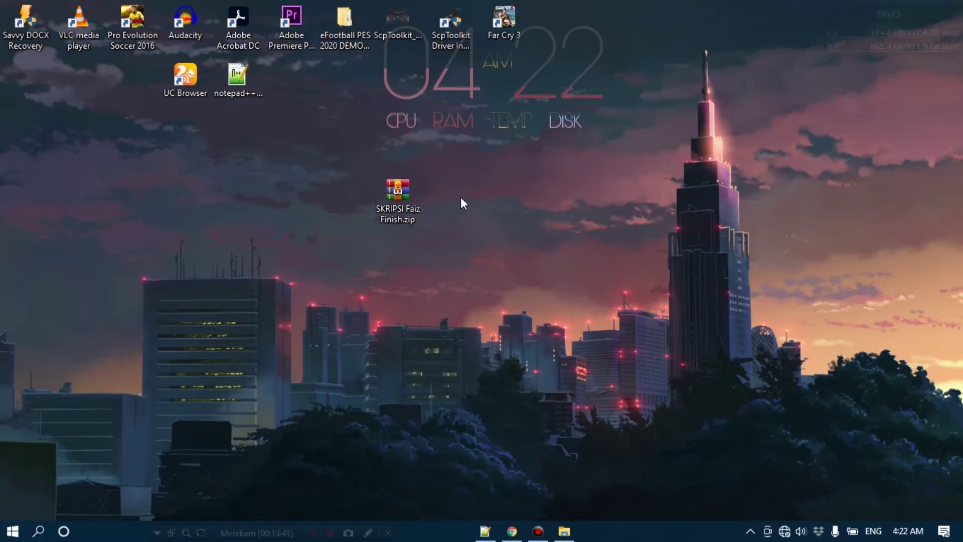
Step: Change the desktop archive's file extension from .zip to .docx, accept the extension change and refresh the desktop
click(407, 220)
click(407, 219)
click(407, 218)
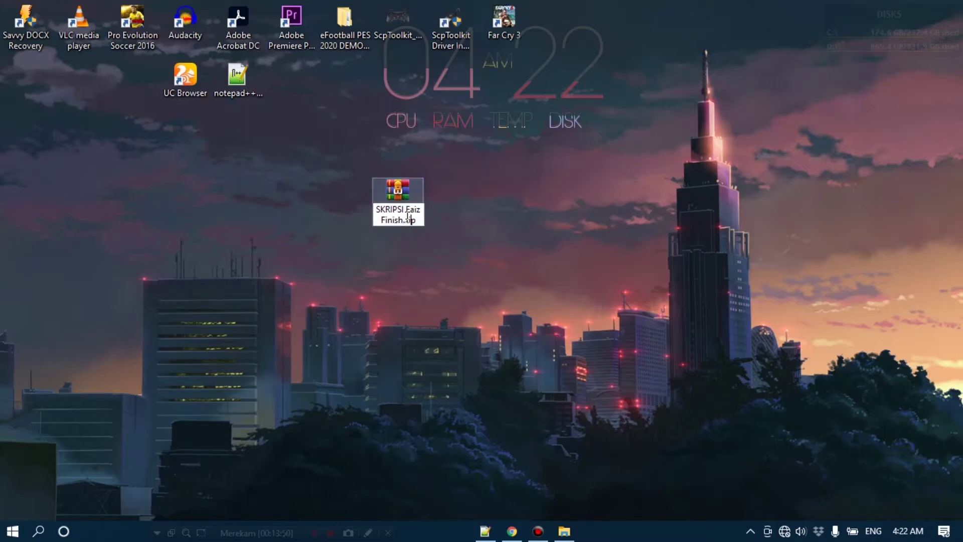
key(BackSpace)
key(BackSpace)
key(BackSpace)
text(docx)
key(Return)
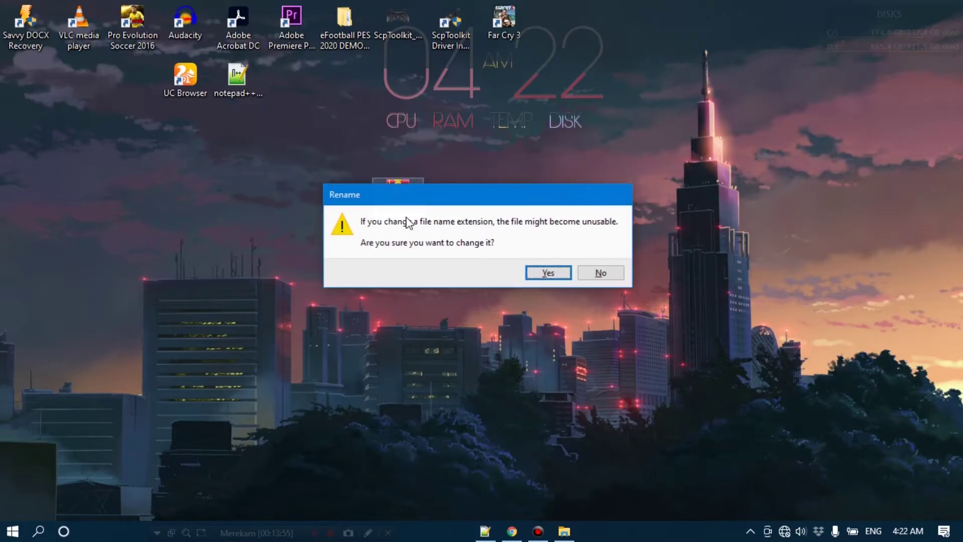
click(564, 268)
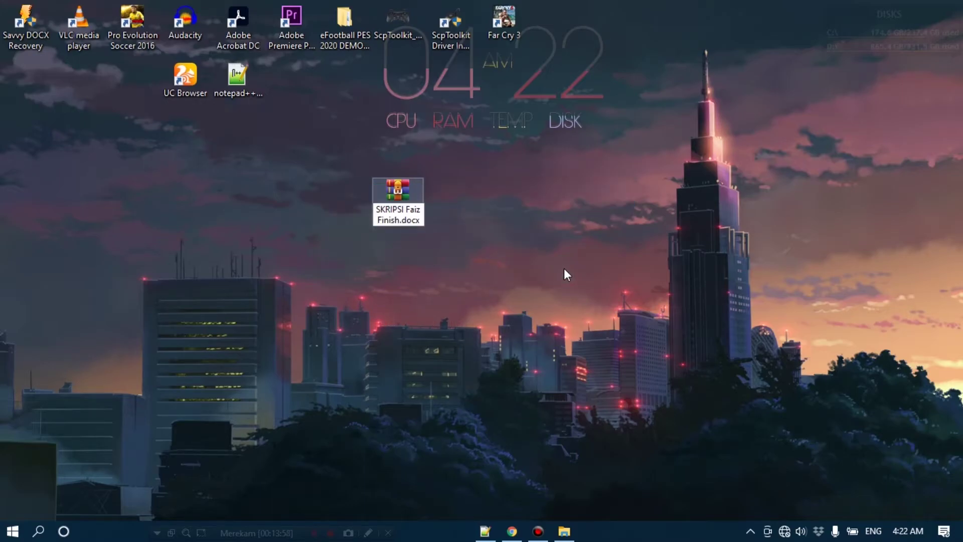
right_click(487, 203)
click(534, 250)
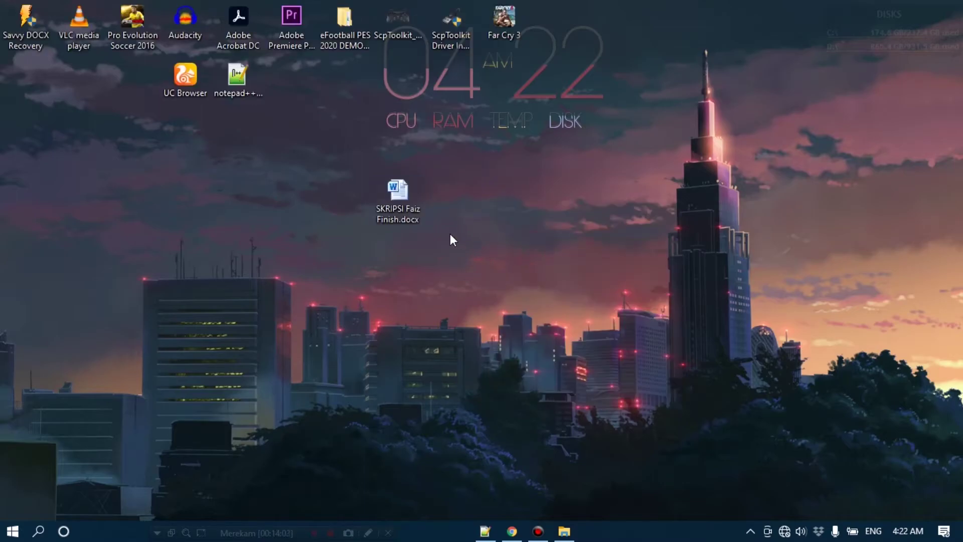
Step: Open the rebuilt .docx in Word, try recovering its contents and read the details of both error messages
click(414, 209)
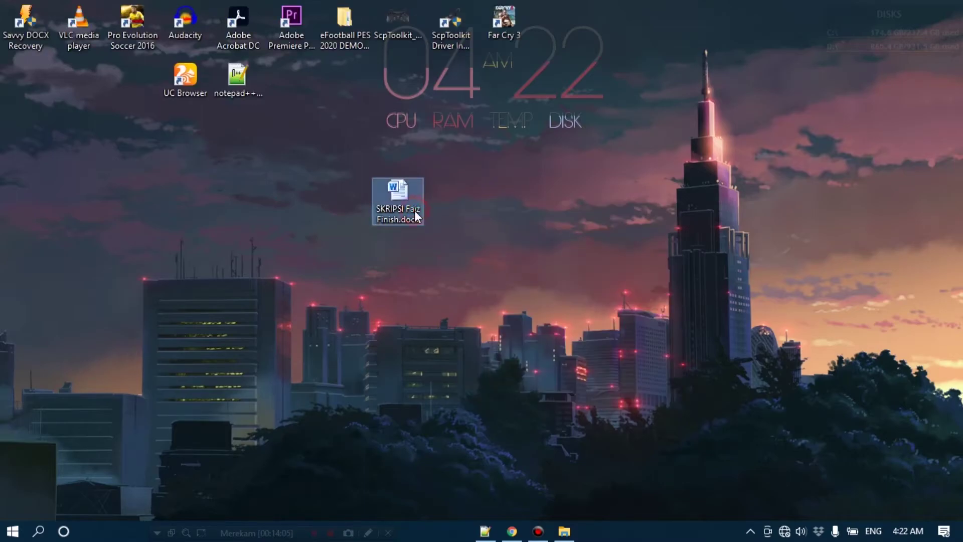
double_click(414, 210)
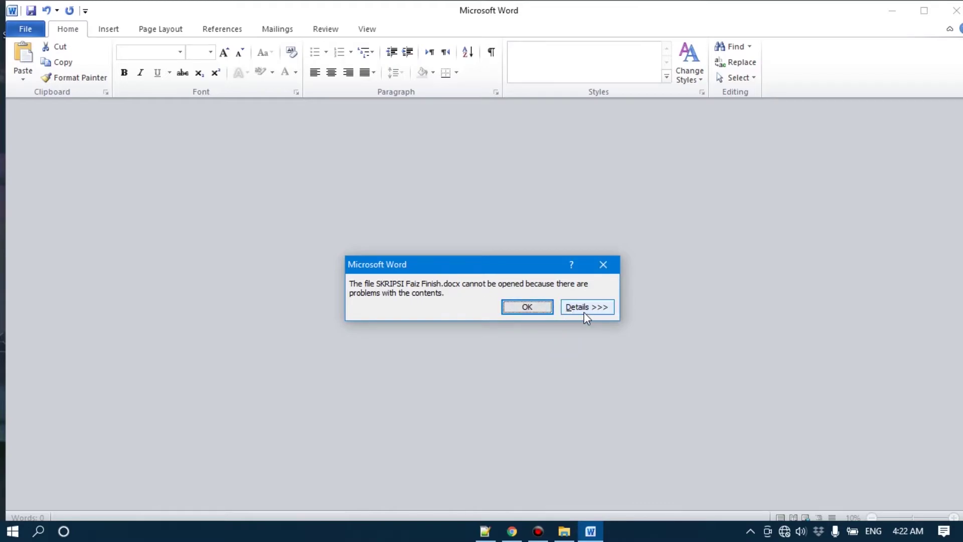
click(584, 308)
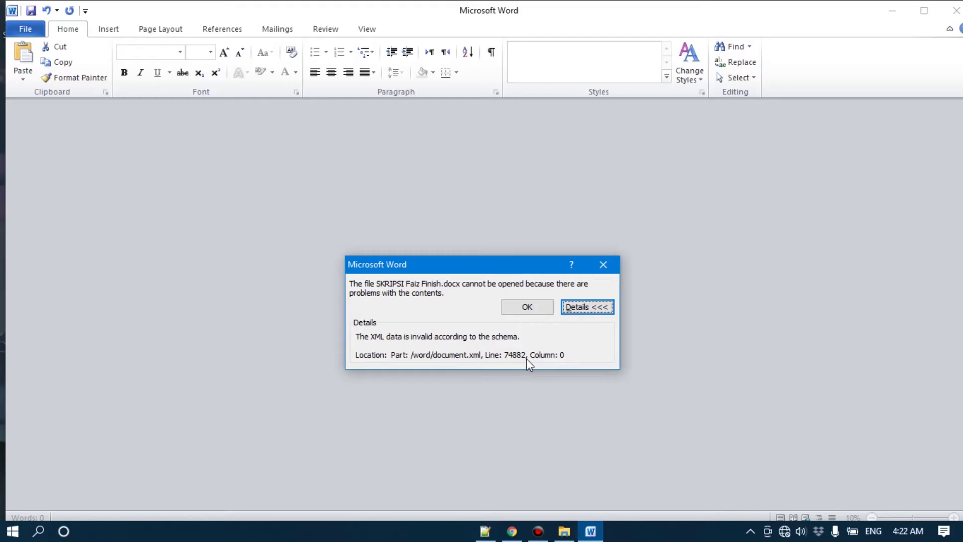
click(527, 308)
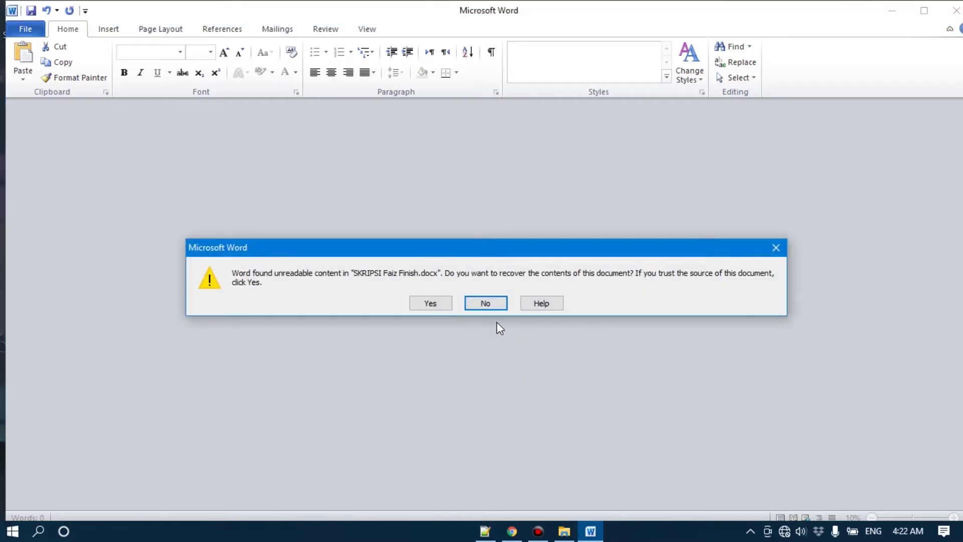
click(430, 303)
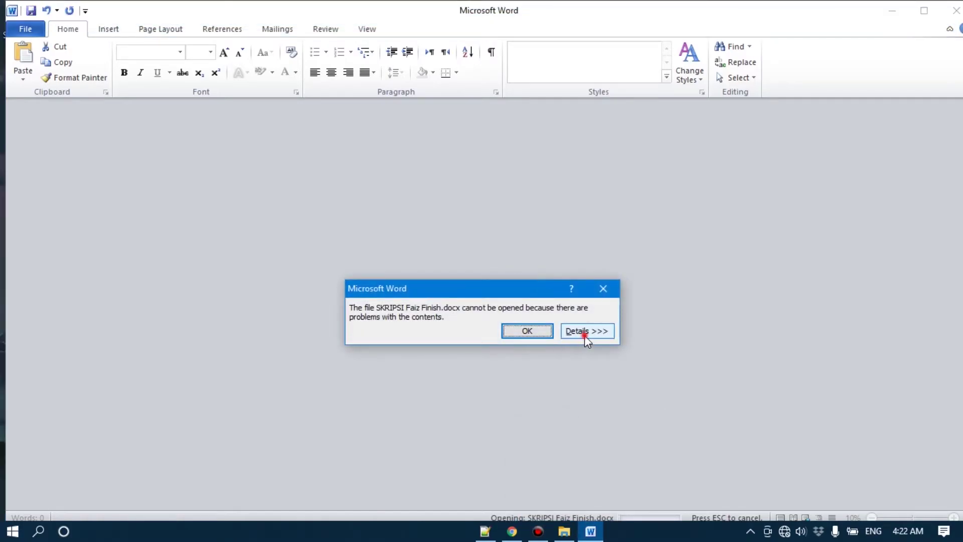
click(585, 333)
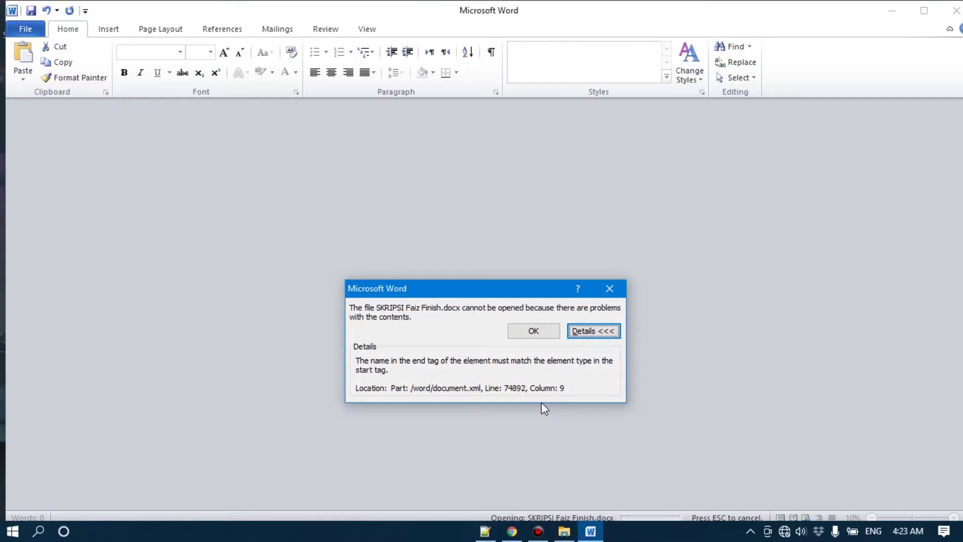
click(540, 330)
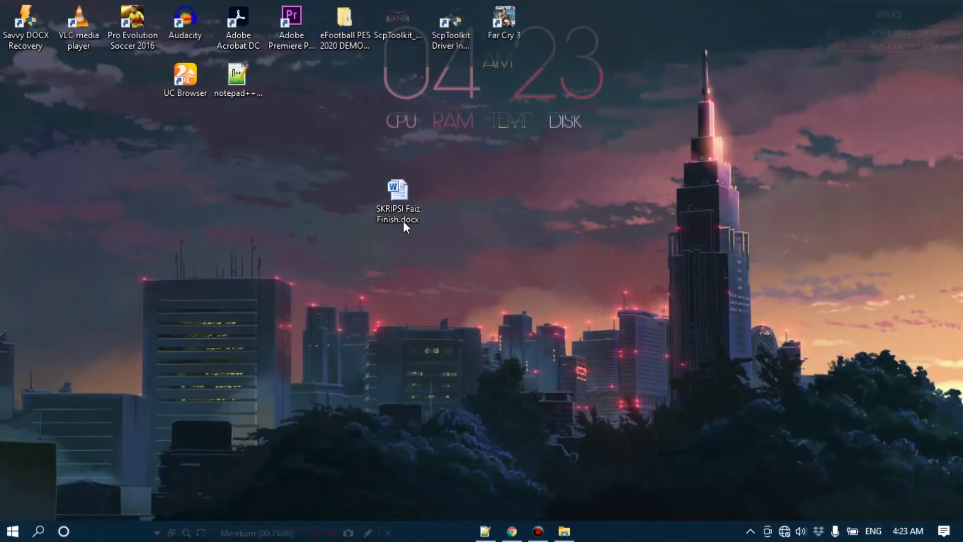
Step: Change the document's file extension from .docx back to .zip and accept the extension change
click(404, 218)
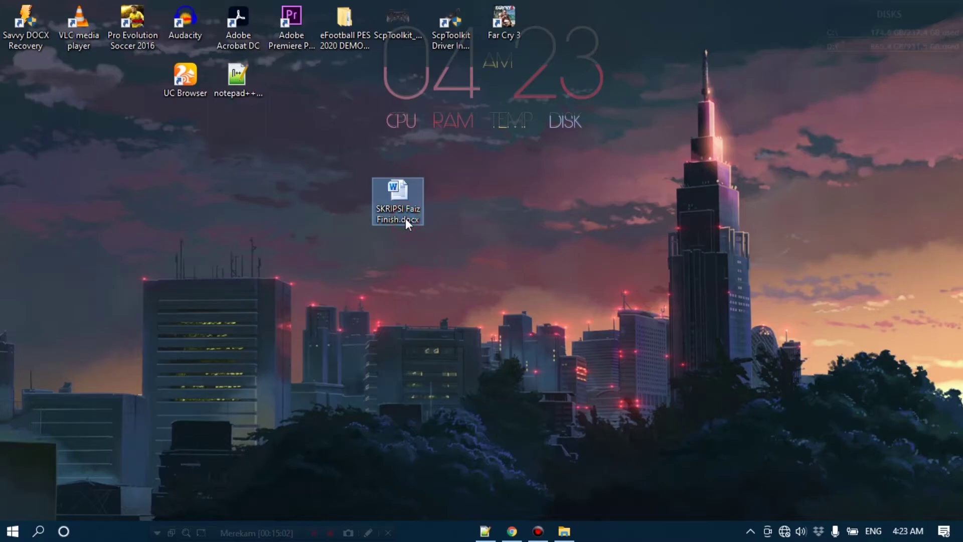
click(405, 218)
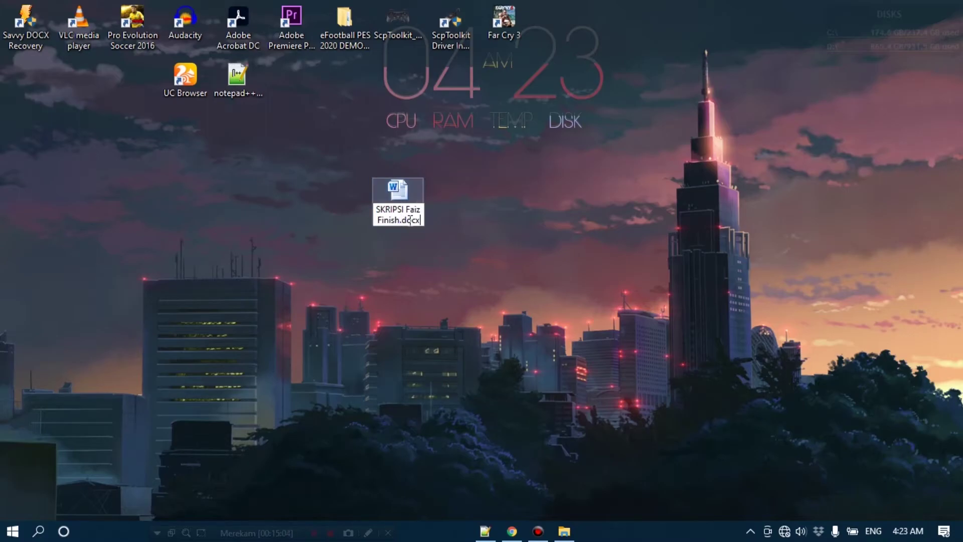
key(BackSpace)
key(BackSpace)
key(BackSpace)
key(BackSpace)
key(BackSpace)
text(.zip)
key(Return)
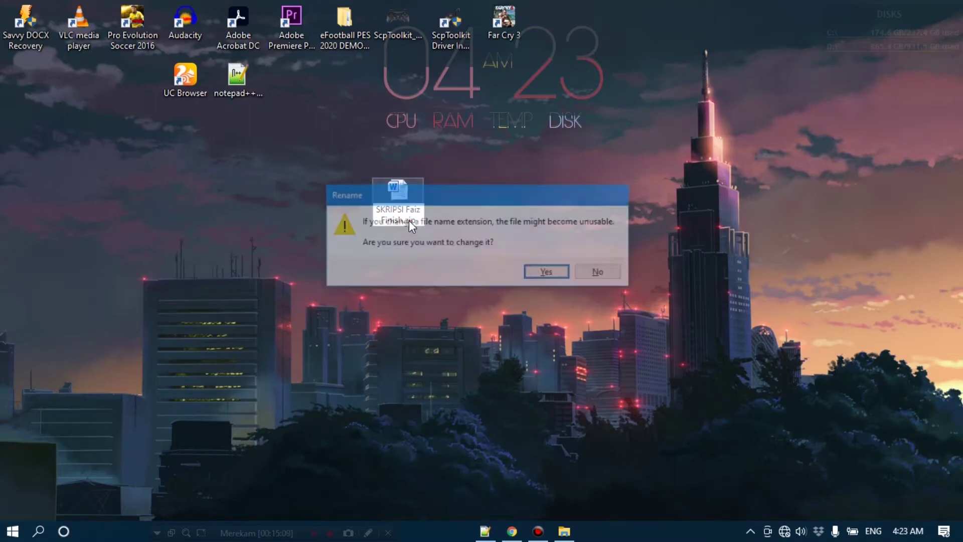
click(560, 275)
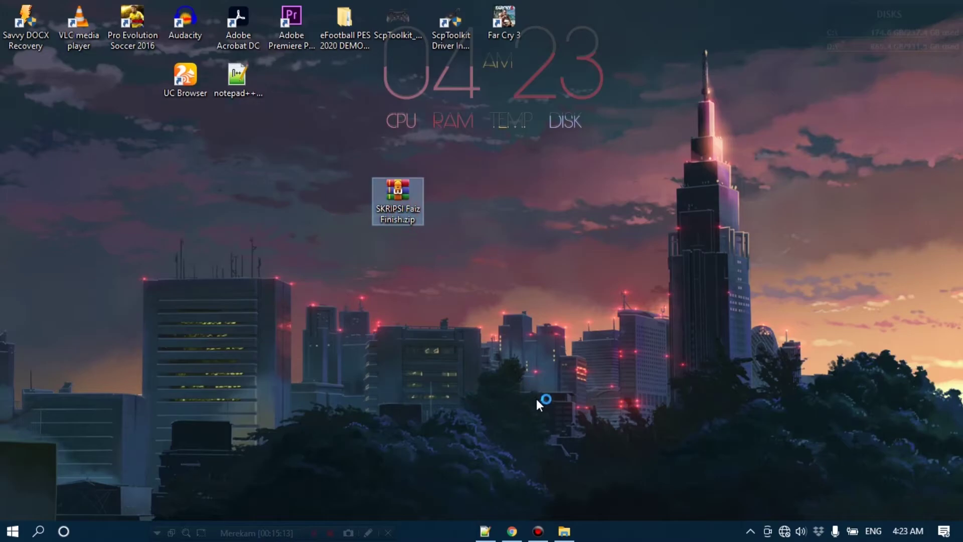
click(576, 470)
Step: Extract document.xml from the archive's word folder to the desktop and place it beside the zip file
double_click(398, 193)
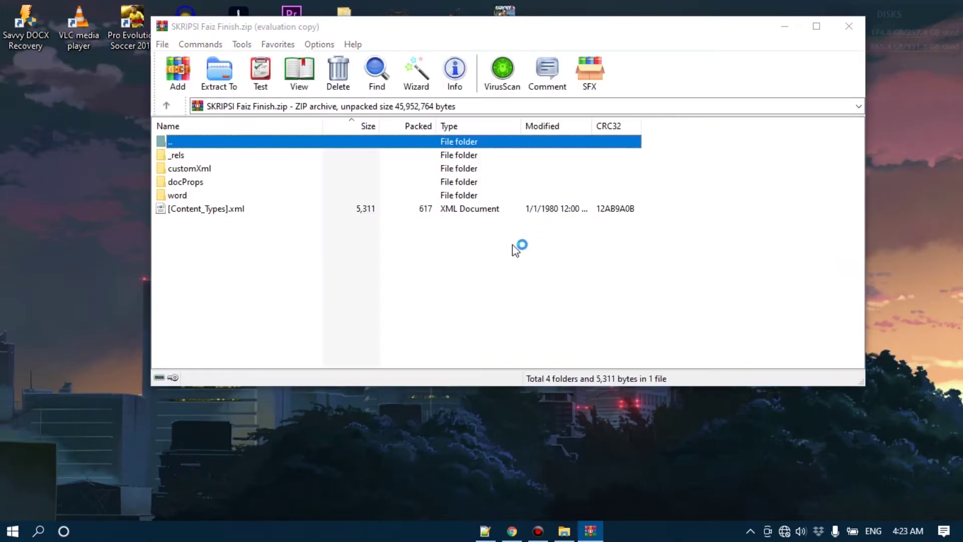
click(749, 34)
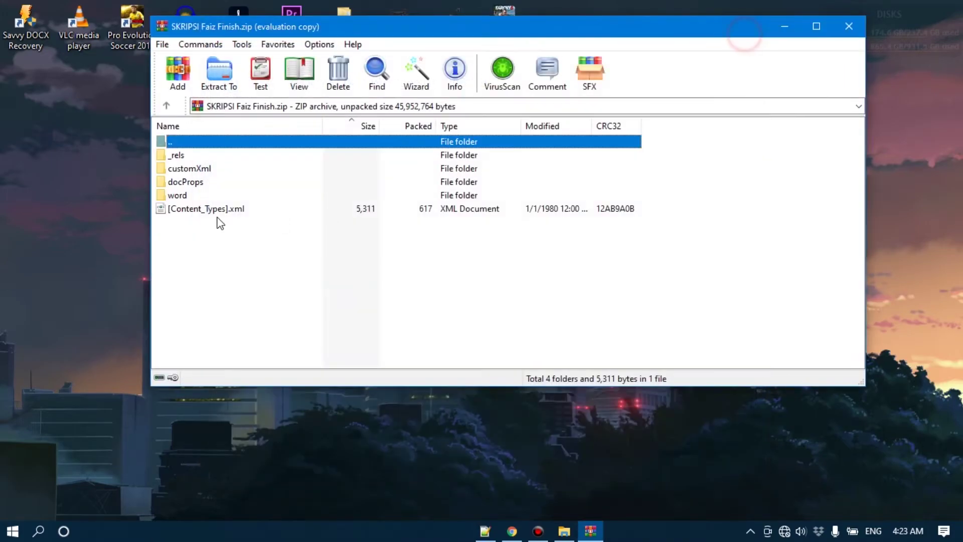
double_click(187, 184)
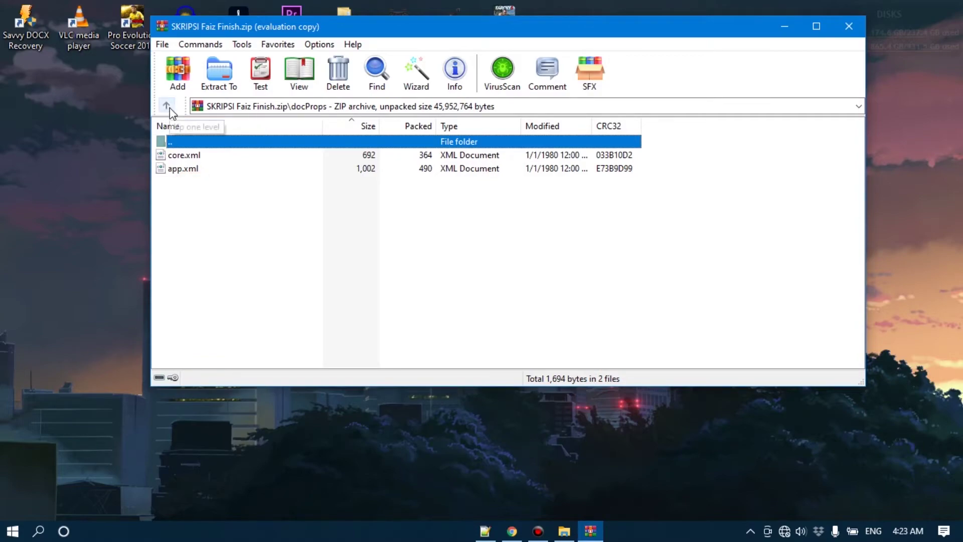
click(166, 105)
click(184, 195)
double_click(184, 195)
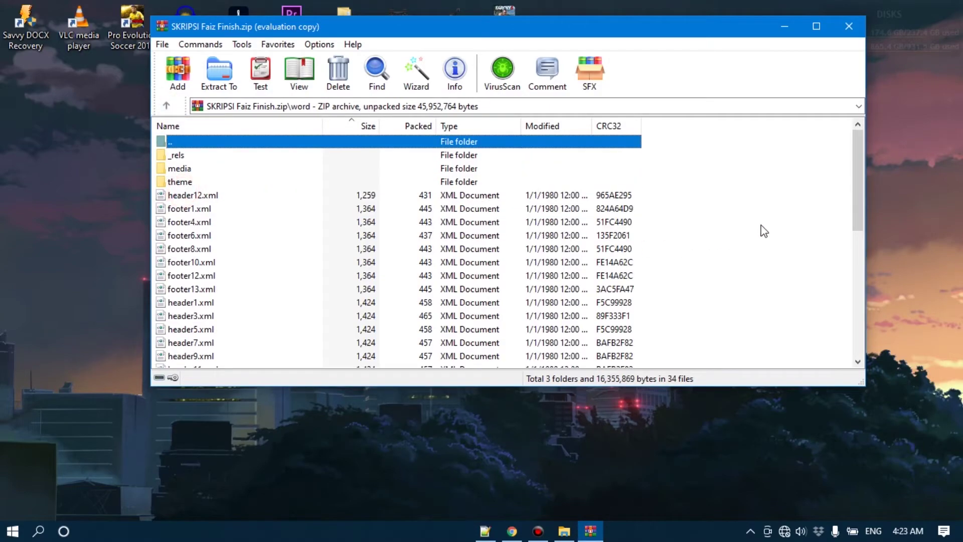
drag(854, 204, 860, 356)
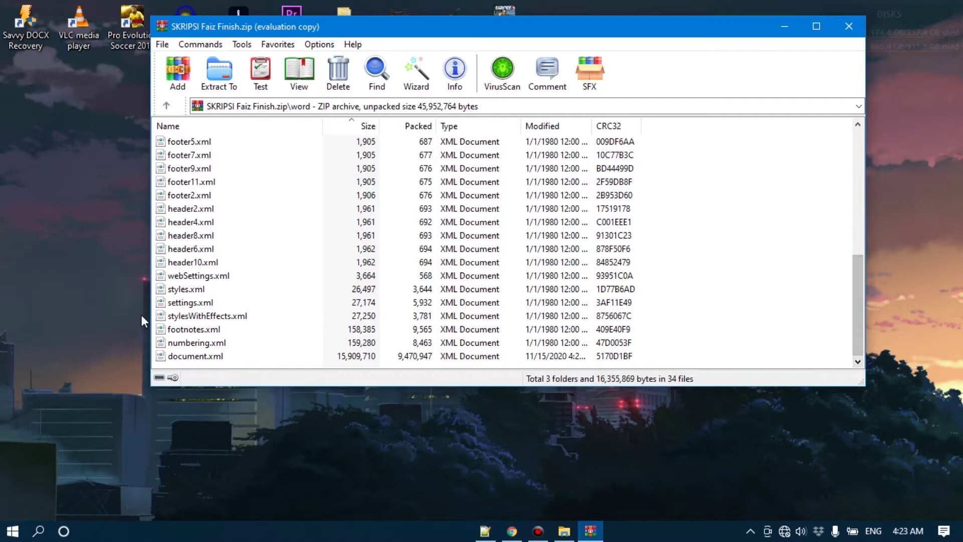
drag(202, 357, 134, 185)
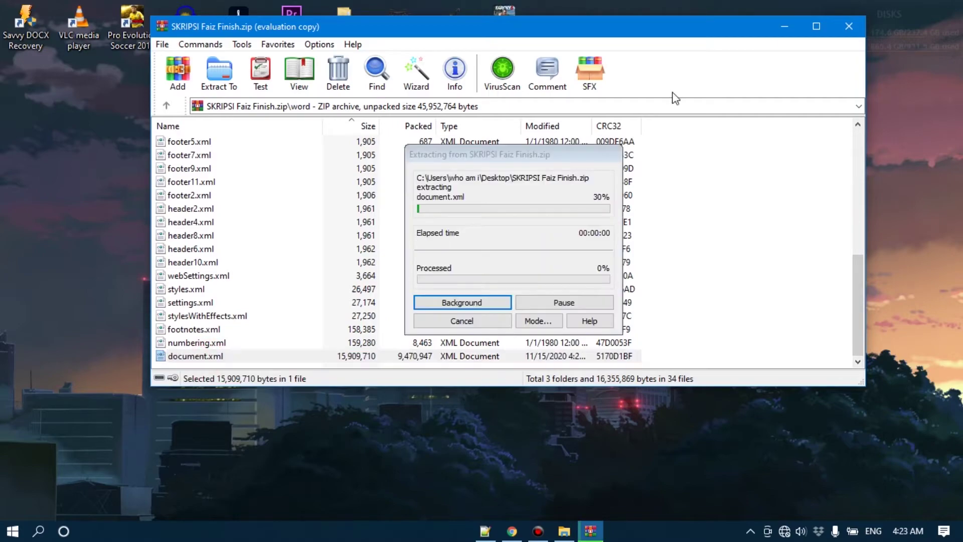
click(791, 28)
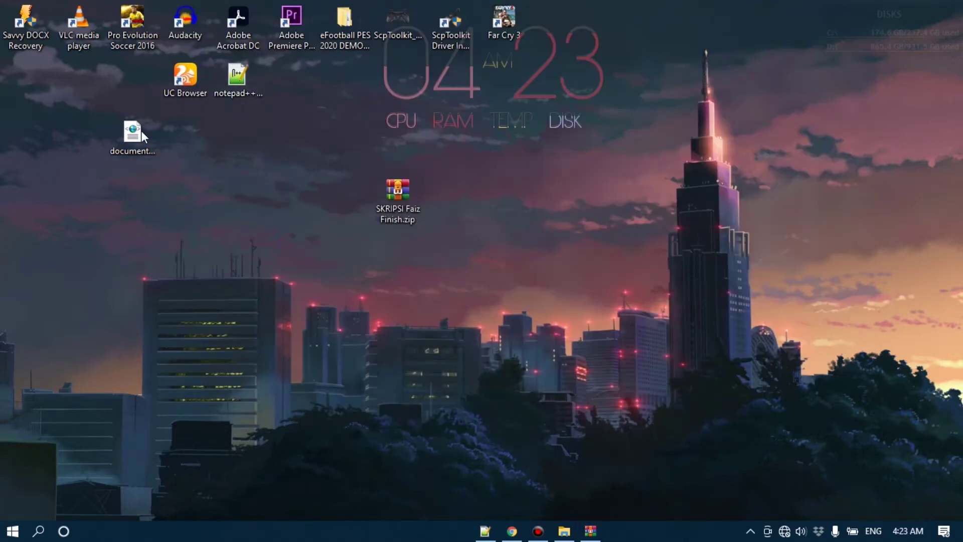
drag(131, 131, 465, 197)
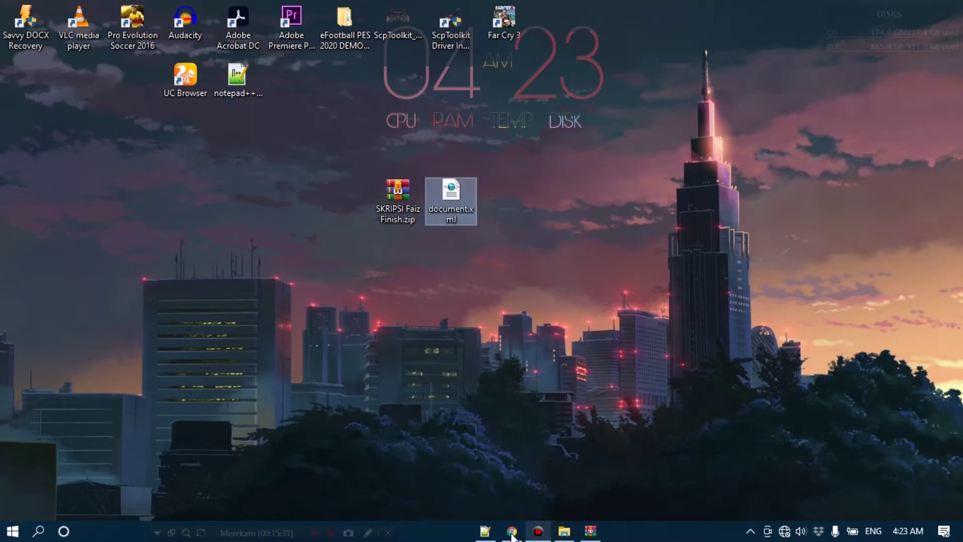
Step: Switch to Notepad++ and open document.xml from the desktop
click(486, 527)
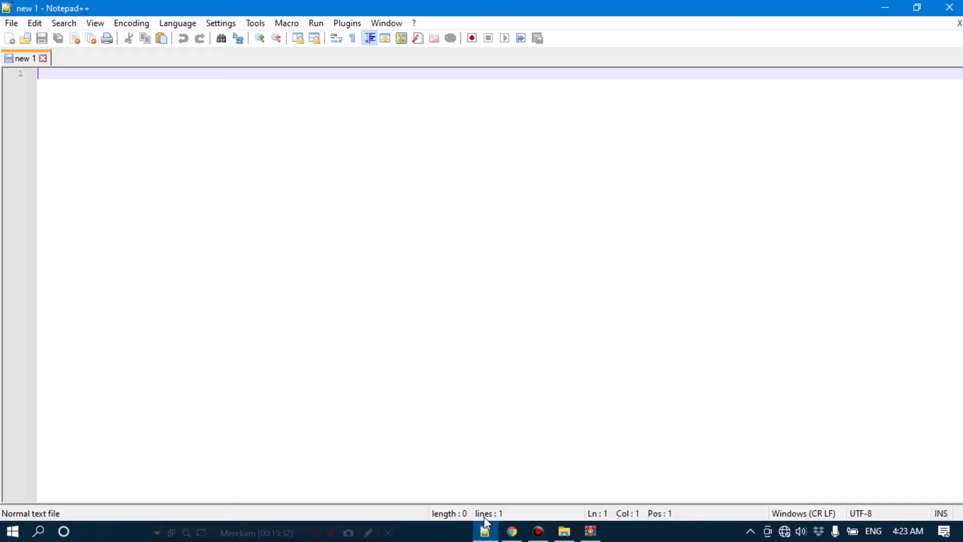
click(11, 23)
mouse_move(34, 23)
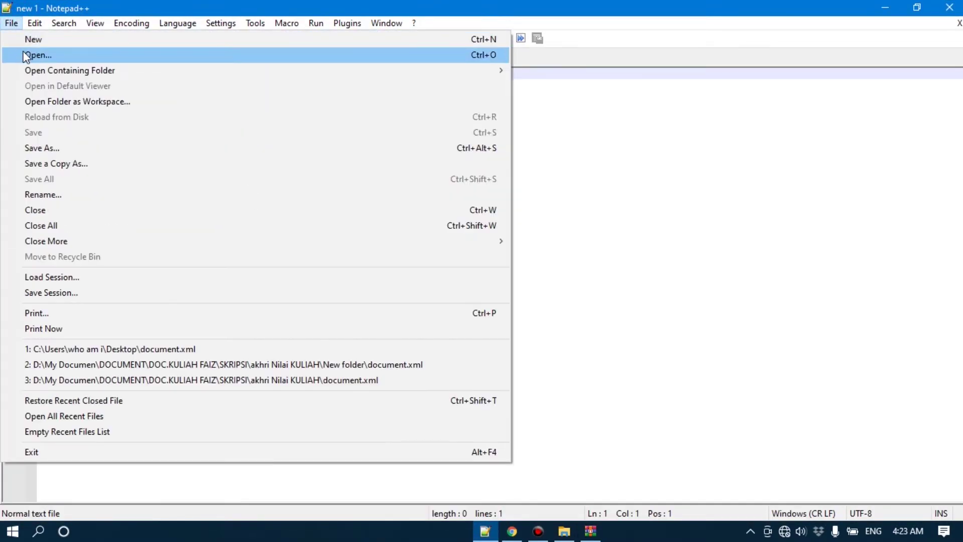
click(25, 55)
click(341, 156)
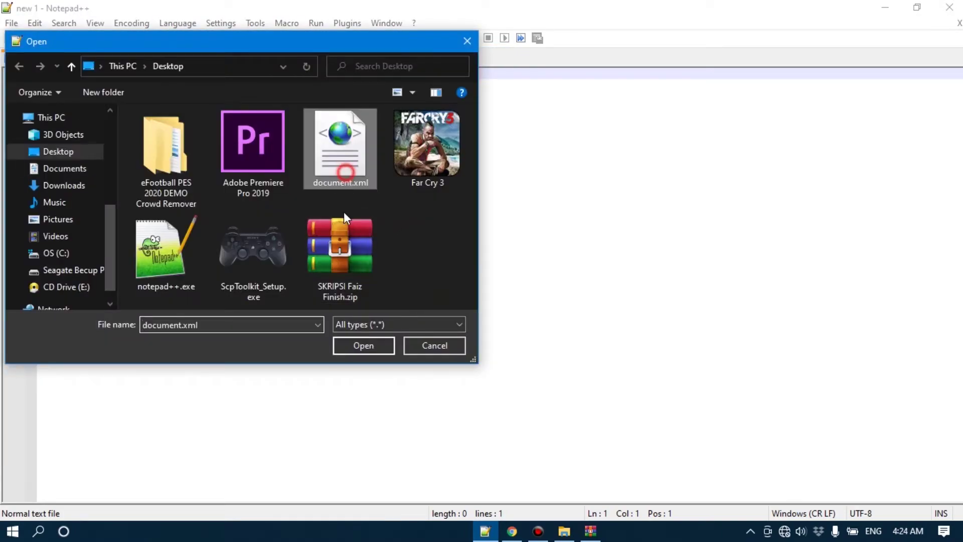
click(379, 344)
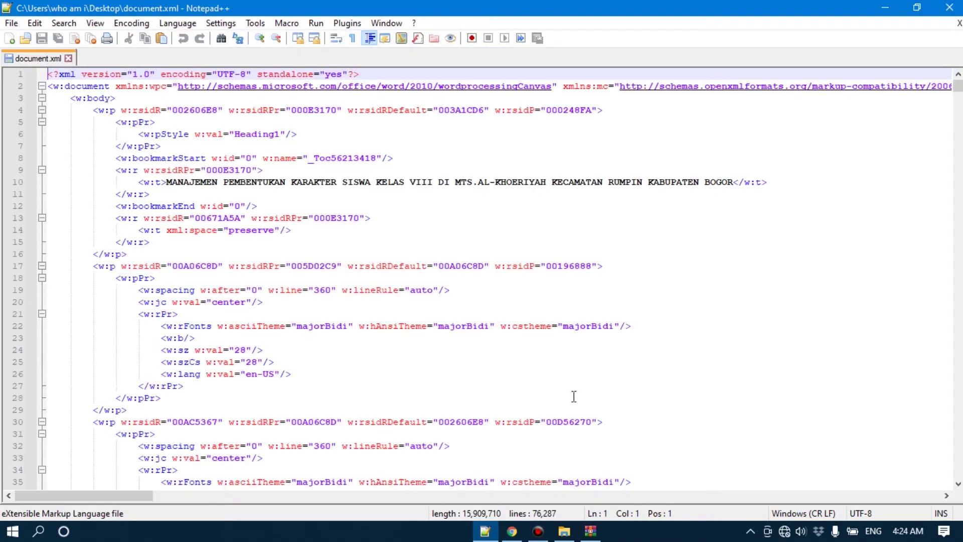
Step: Go to line 74892 of document.xml and check the tag matching of its closing </w:r> tag
double_click(636, 512)
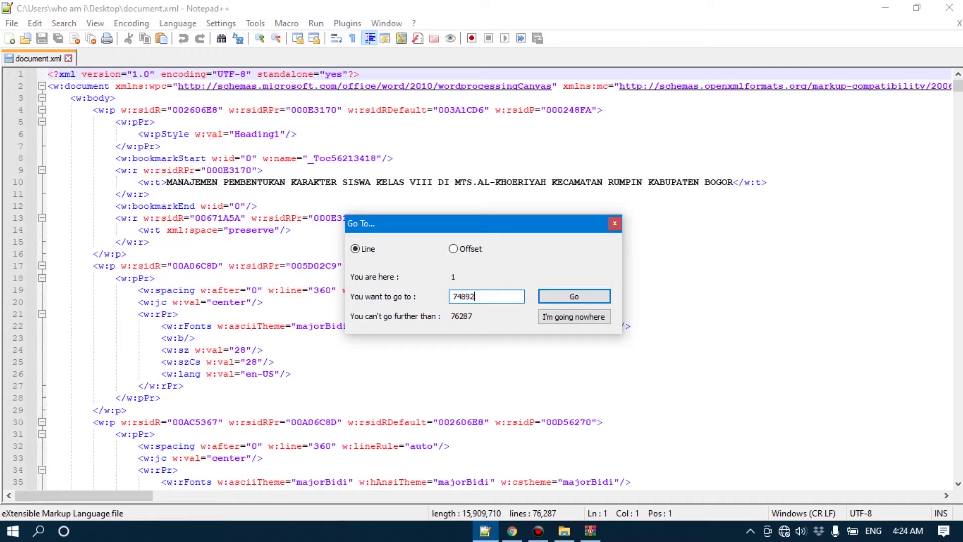
click(586, 296)
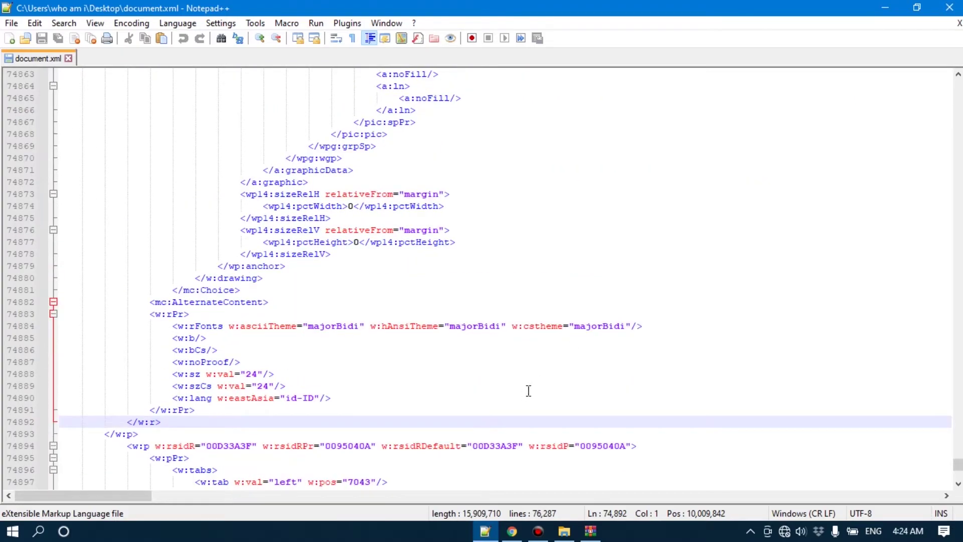
drag(160, 421, 130, 423)
click(120, 424)
click(61, 424)
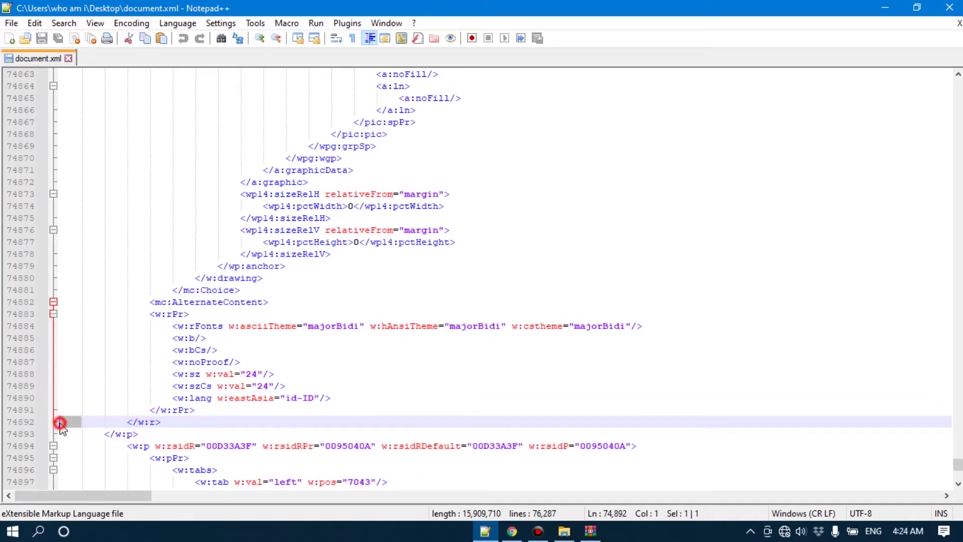
mouse_move(104, 422)
mouse_down()
mouse_move(133, 423)
mouse_move(115, 423)
mouse_up()
click(139, 422)
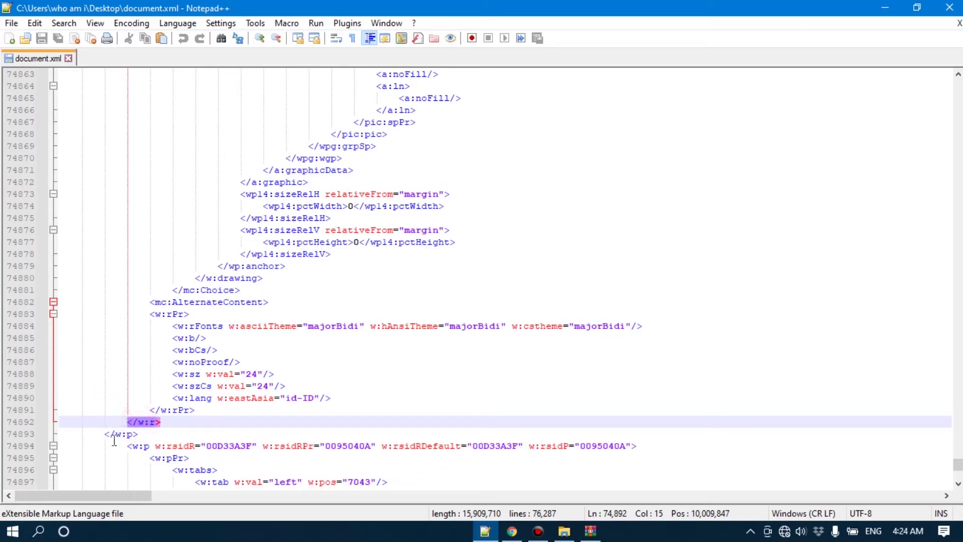
Step: Check the tag matching of the closing </w:r> on line 74892 and the opening <w:p> on line 74693
click(114, 436)
click(157, 420)
click(178, 410)
click(150, 423)
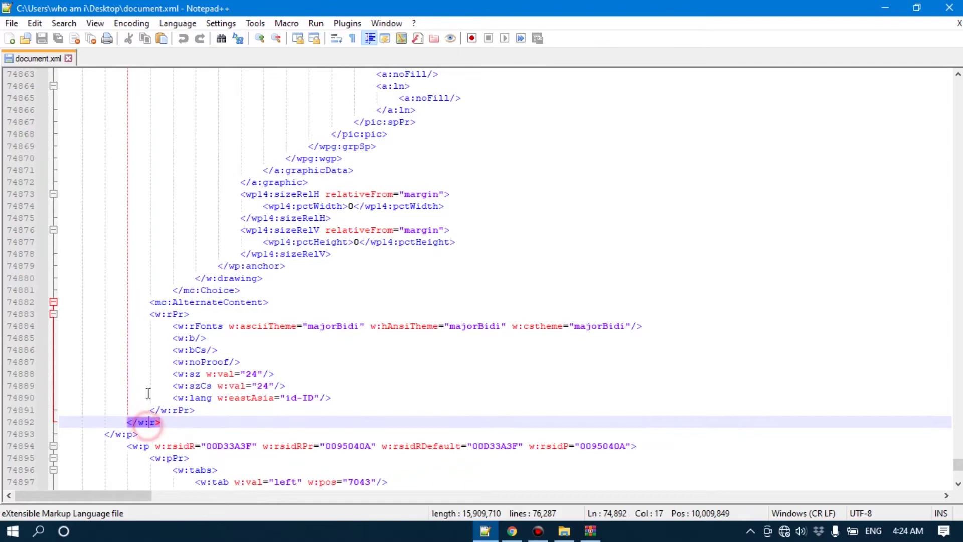
scroll(148, 393, up, 20)
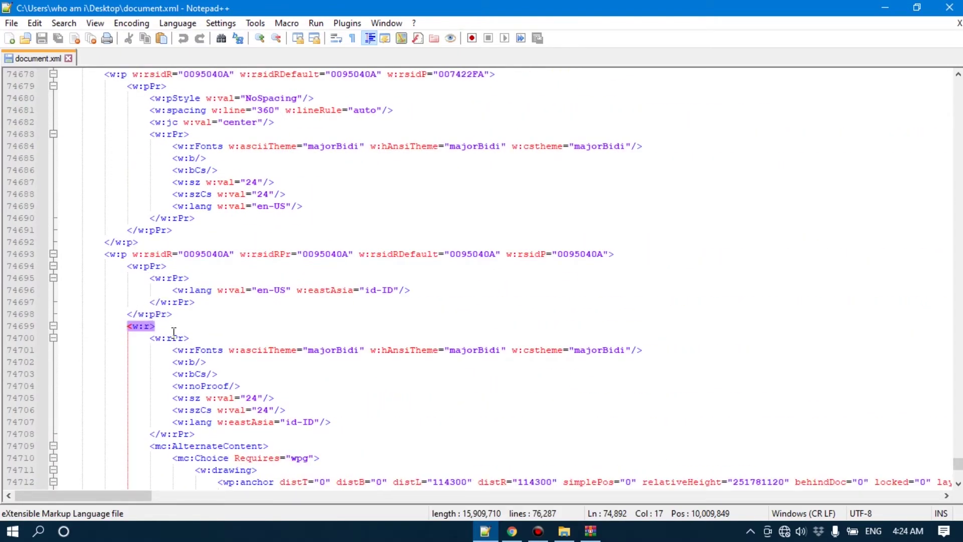
click(115, 254)
scroll(140, 327, down, 20)
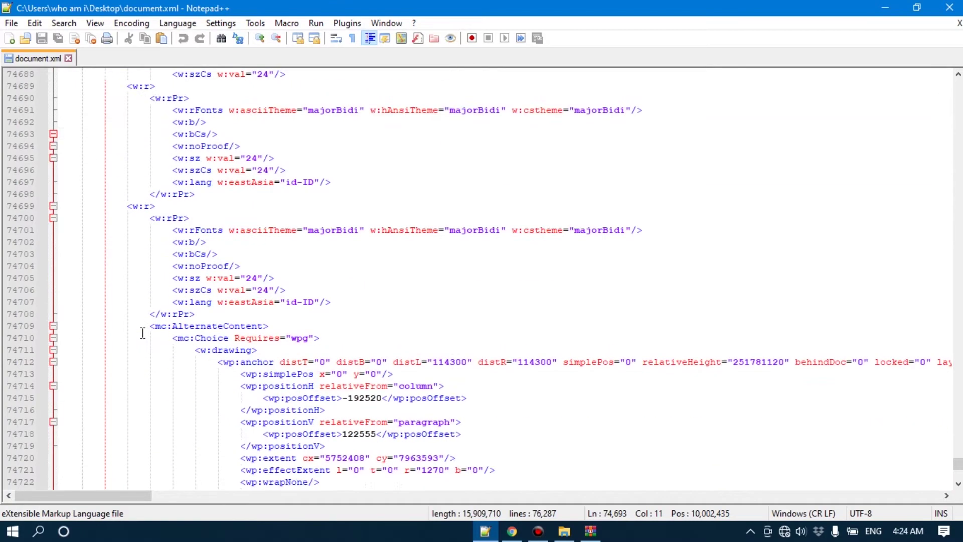
scroll(120, 396, down, 2)
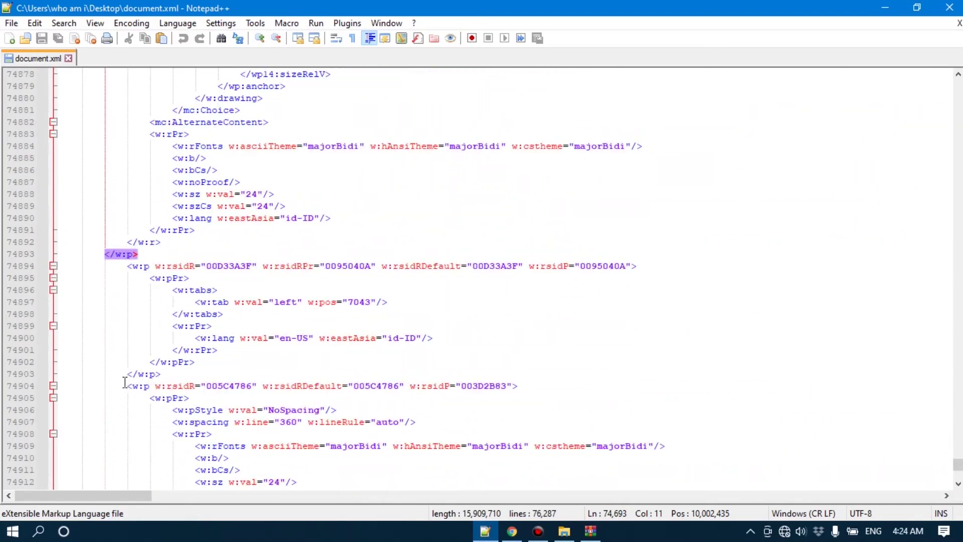
Step: Trace the closing </w:r> on line 74892 back to its opening tag and compare the lines around both tags
click(150, 241)
scroll(150, 304, up, 10)
scroll(150, 303, up, 20)
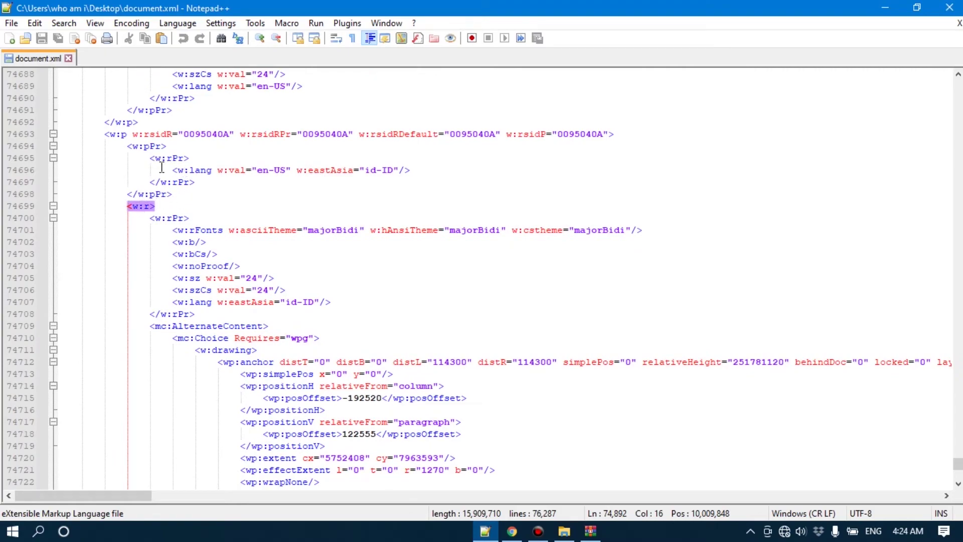
scroll(230, 351, down, 20)
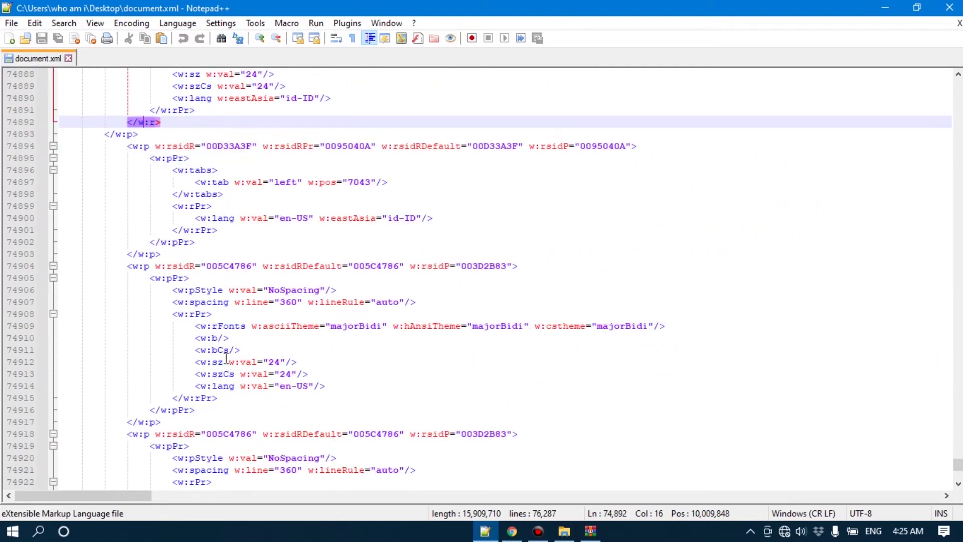
scroll(223, 349, up, 3)
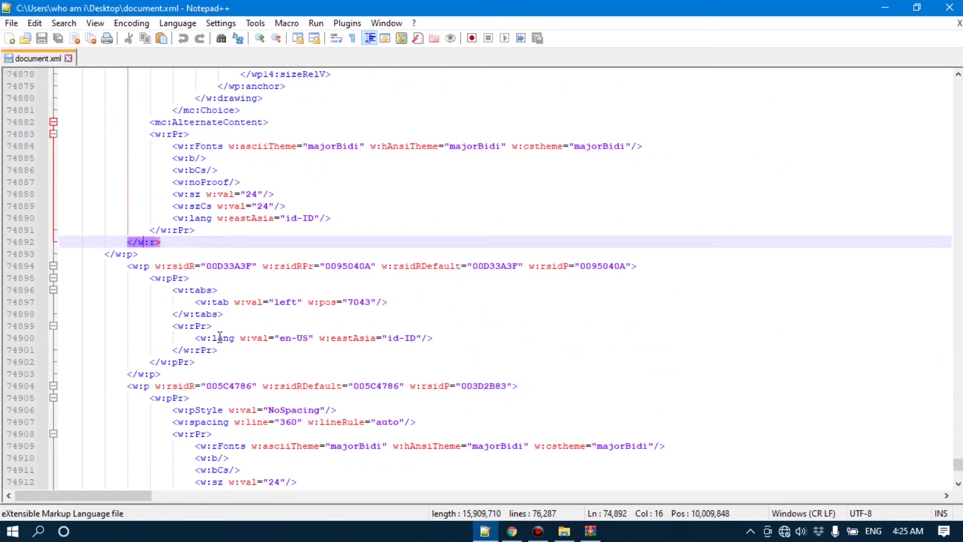
Step: Copy the complete <w:pPr> block on lines 74694 to 74698, from its opening tag through its closing tag
scroll(138, 266, up, 20)
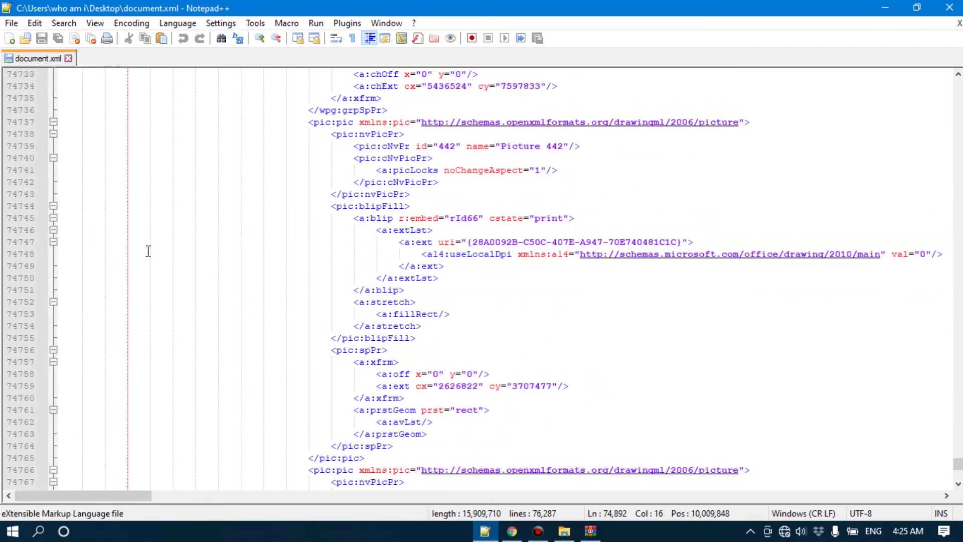
scroll(149, 234, up, 5)
click(138, 327)
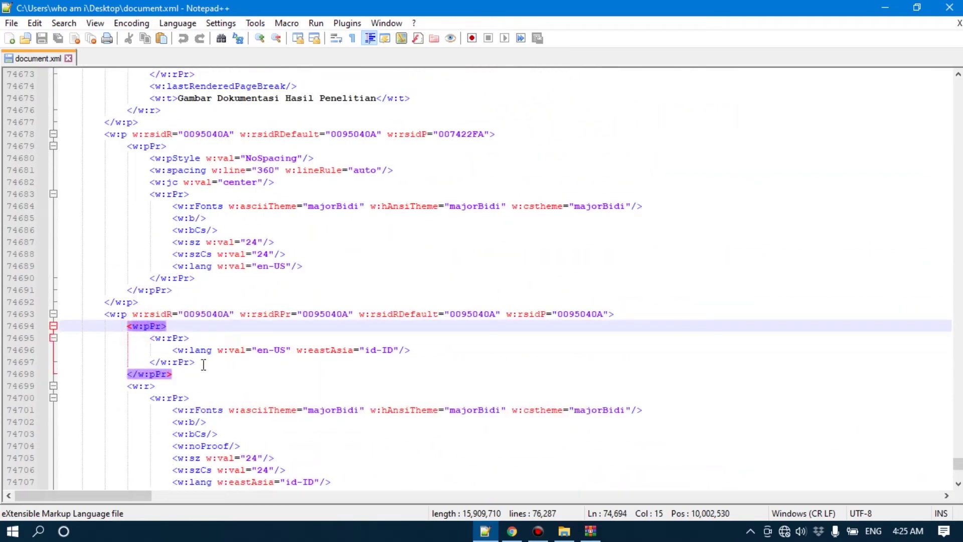
drag(195, 373, 58, 325)
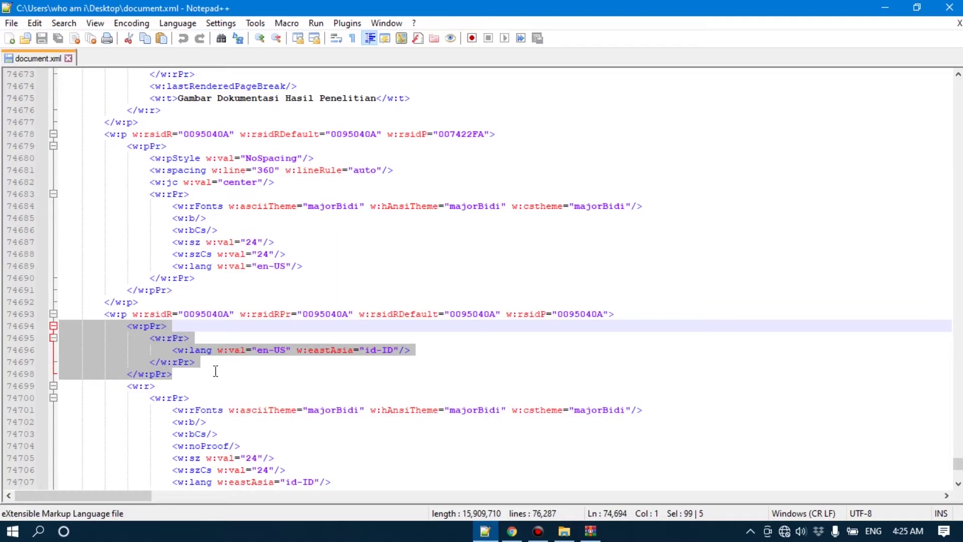
Step: Check the tag matching of the opening <w:p> on line 74693 and the opening <w:r> on line 74699
click(116, 313)
scroll(172, 361, down, 8)
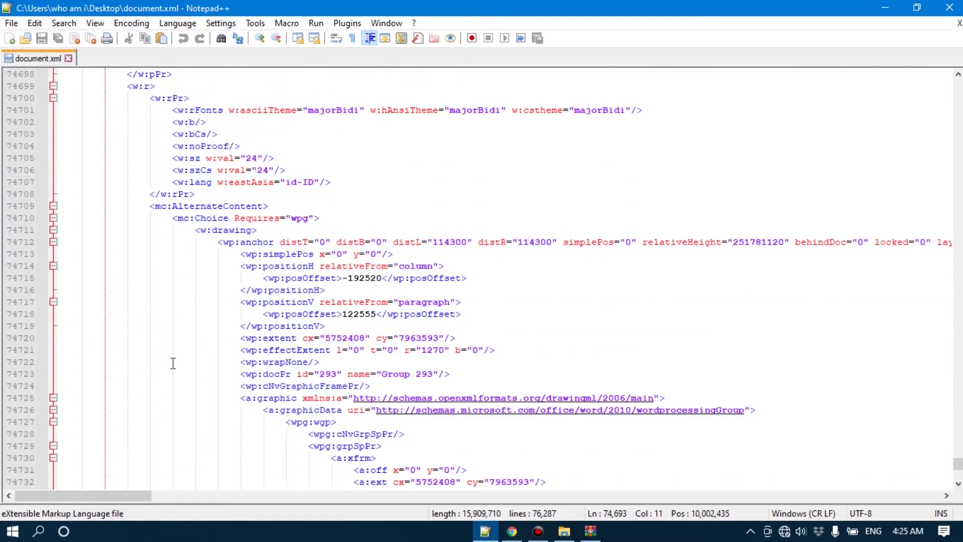
scroll(172, 361, up, 5)
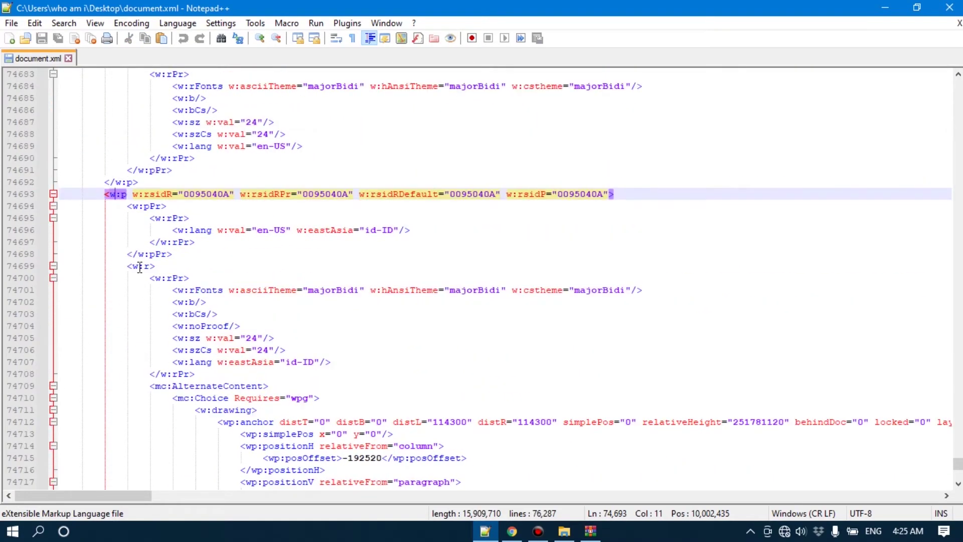
click(141, 267)
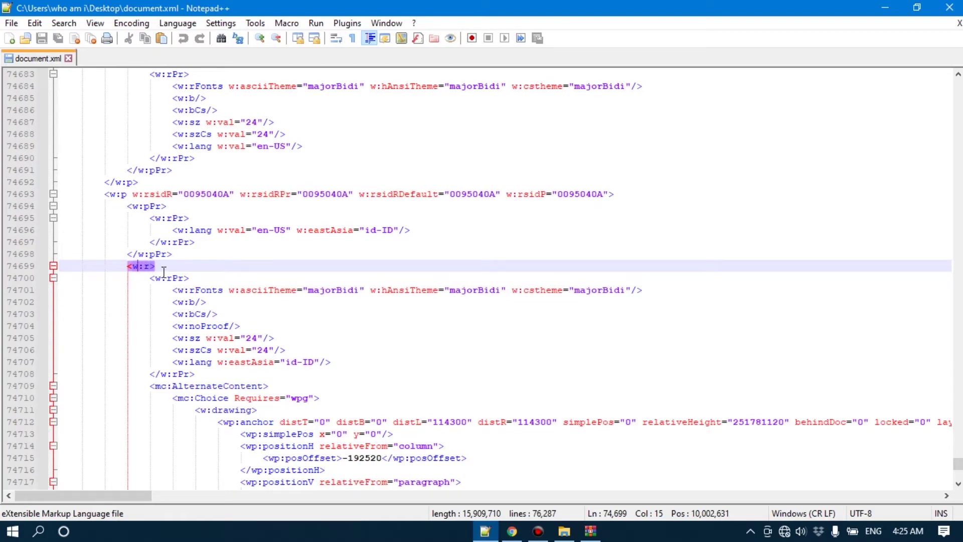
Step: Add a new line after the closing </w:r> on line 74892 and paste the <w:pPr> block with the en-US/id-ID language tag there
scroll(267, 404, down, 3)
scroll(267, 404, down, 20)
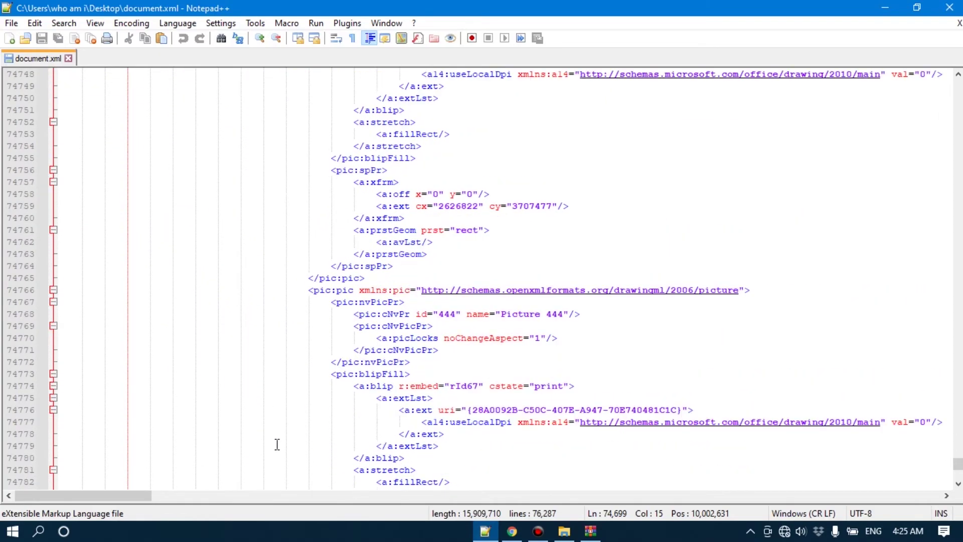
scroll(248, 432, up, 2)
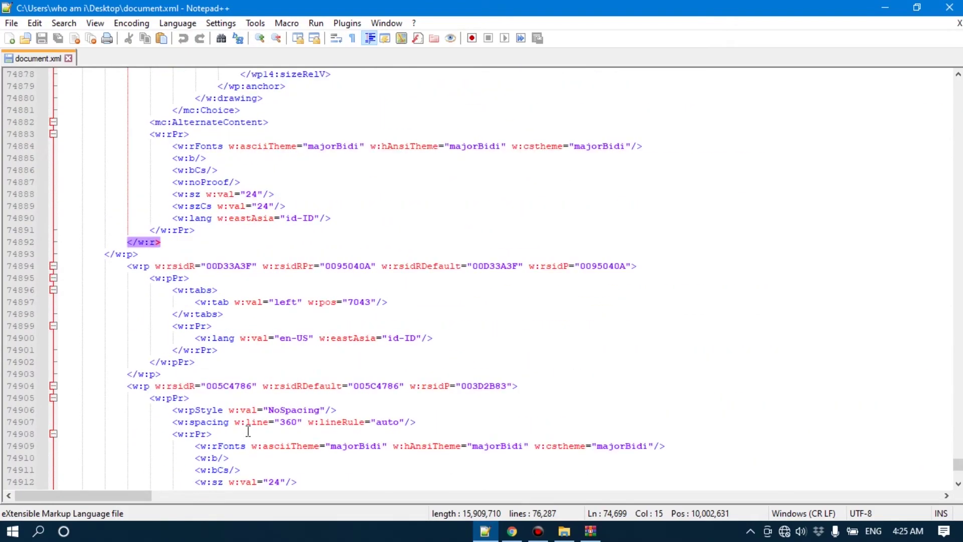
click(183, 247)
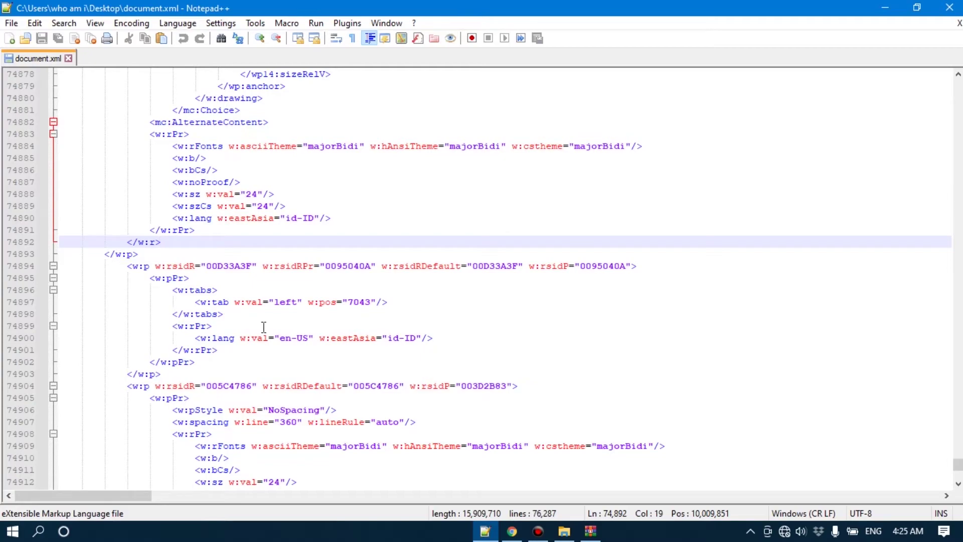
key(Return)
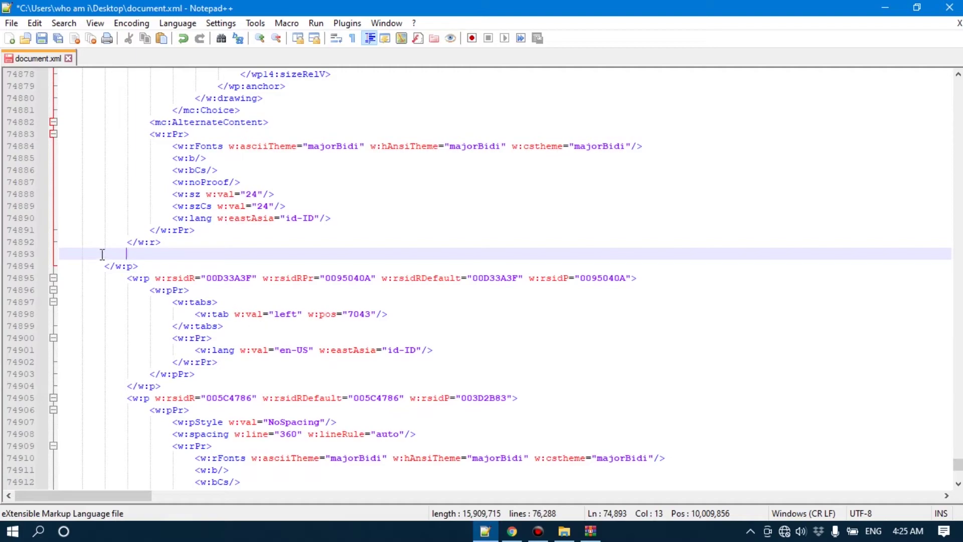
click(65, 255)
text(<w:pPr> 				<w:rPr> 					<w:lang w:val="en-US" w:eastAsia="id-ID"/> 				</w:rPr> 			</w:pPr>)
Step: Verify that the closing </w:p> on line 74898 pairs with the opening <w:p> on line 74693
drag(105, 314, 138, 315)
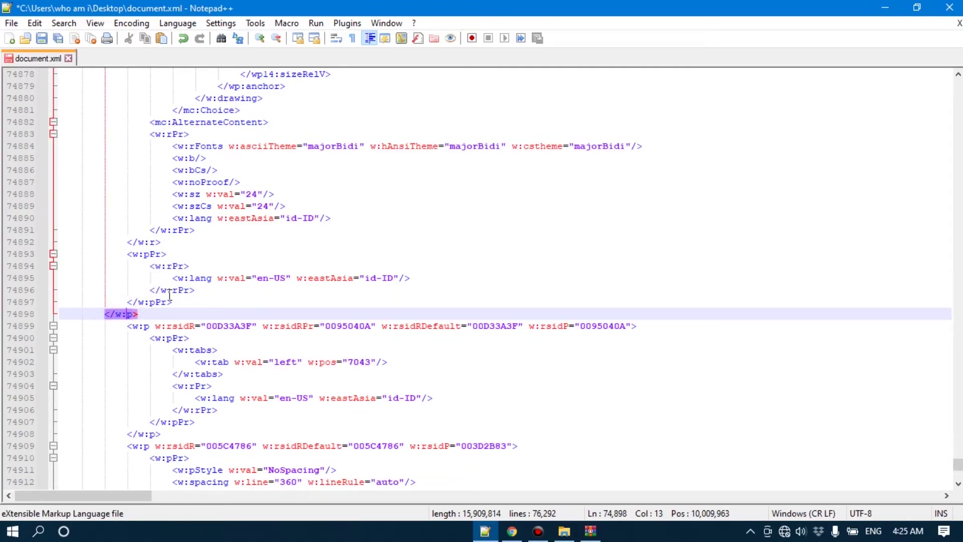
scroll(121, 370, up, 18)
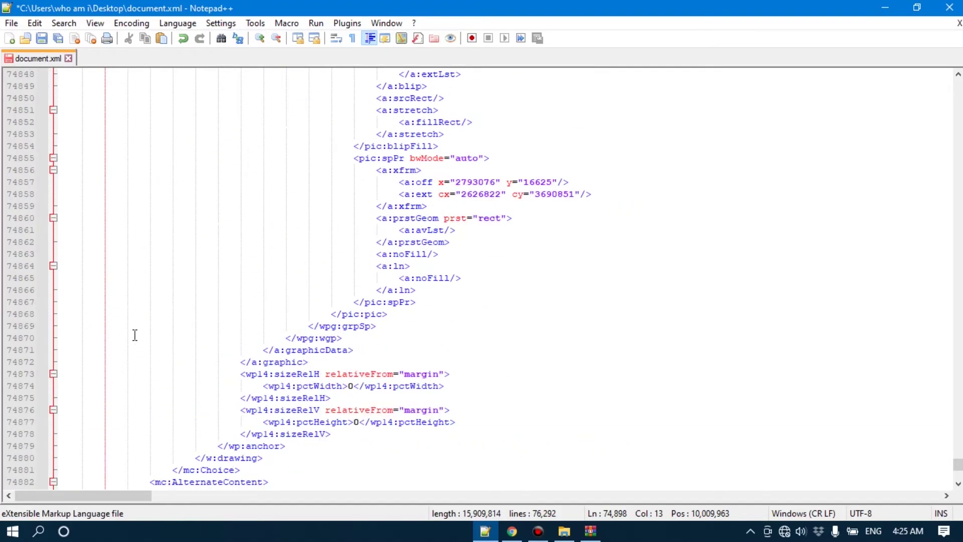
scroll(135, 322, up, 12)
scroll(134, 322, up, 20)
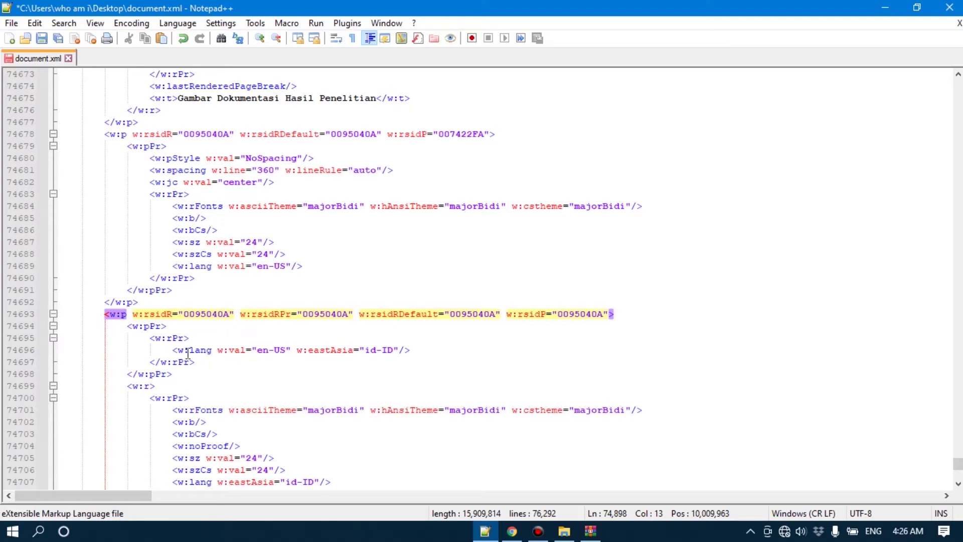
click(149, 326)
click(115, 314)
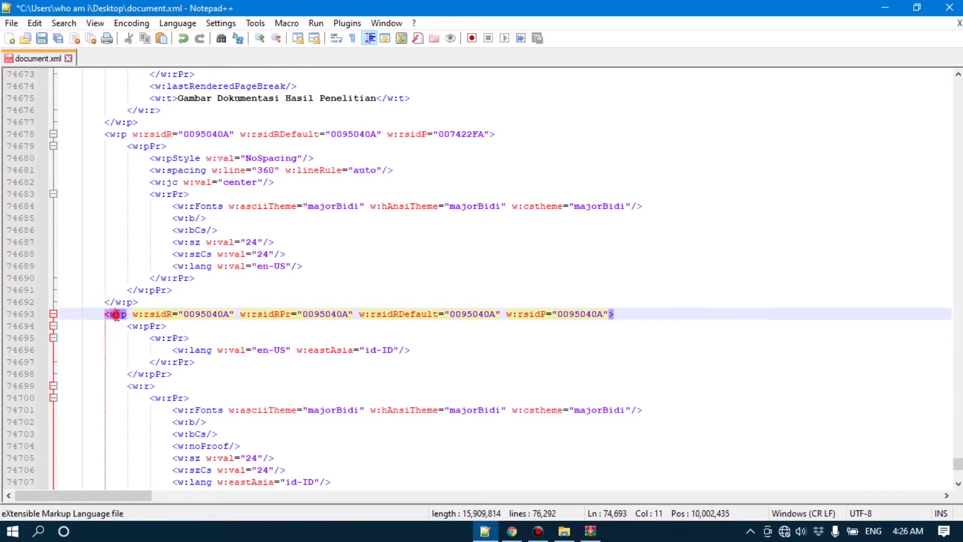
scroll(171, 393, down, 20)
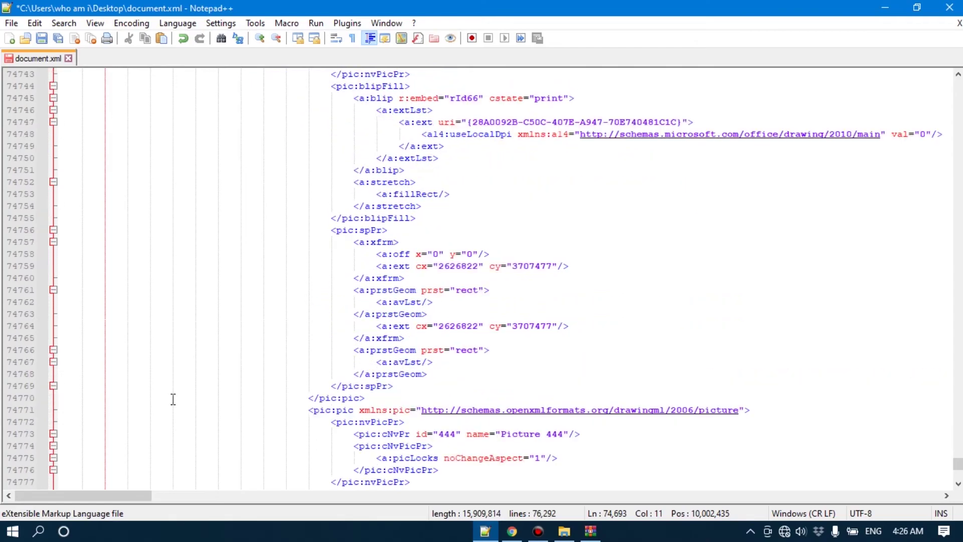
scroll(173, 398, down, 20)
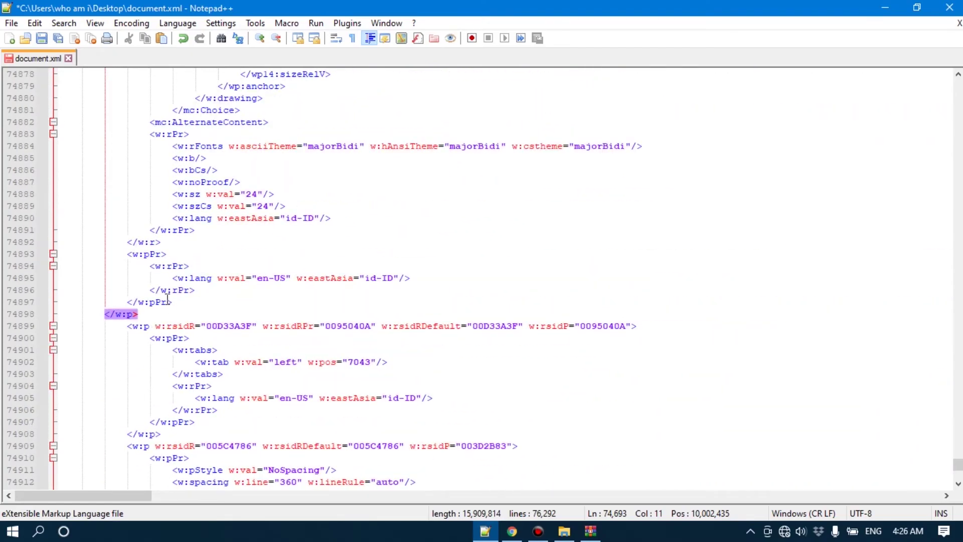
Step: Verify the tag matching of the pasted <w:pPr> block and of the closing </w:r> on line 74892
click(167, 300)
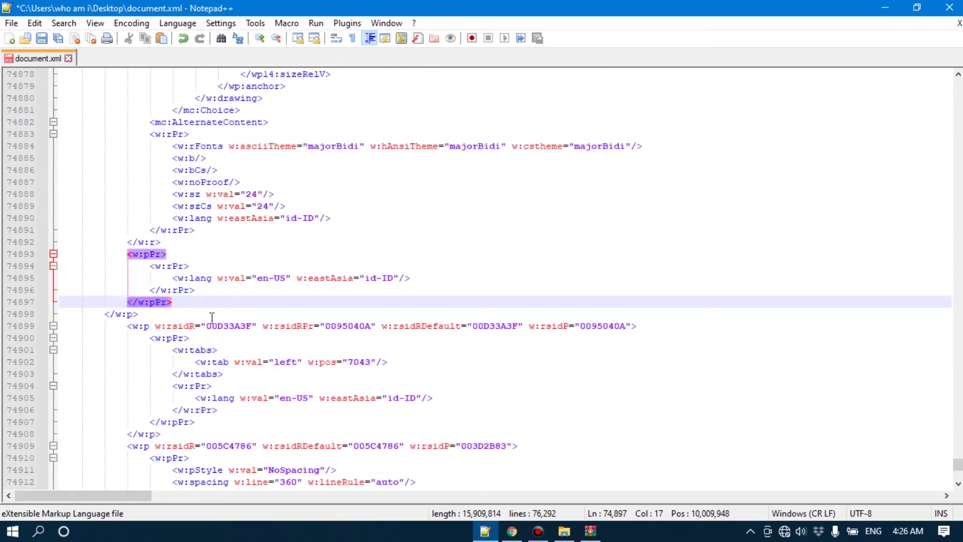
click(154, 241)
scroll(172, 404, up, 20)
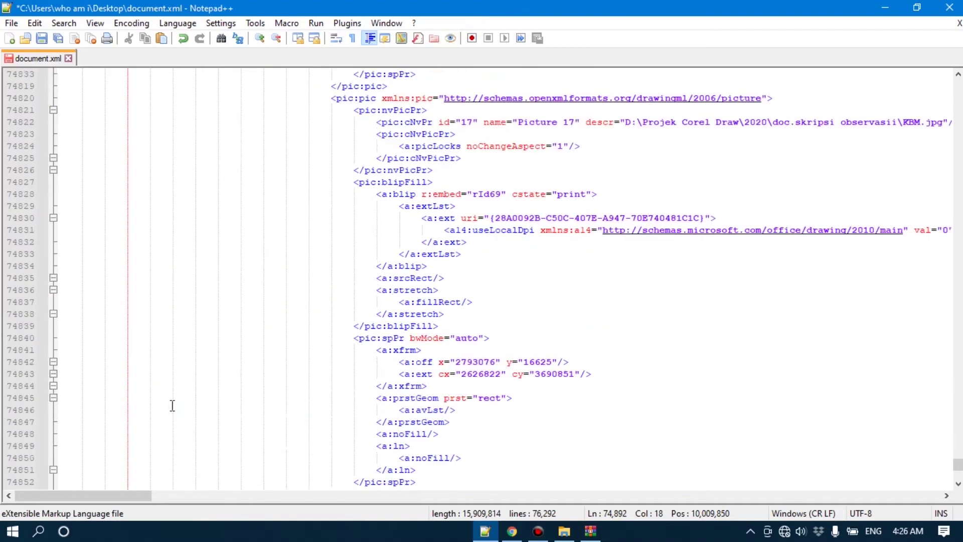
scroll(160, 386, up, 7)
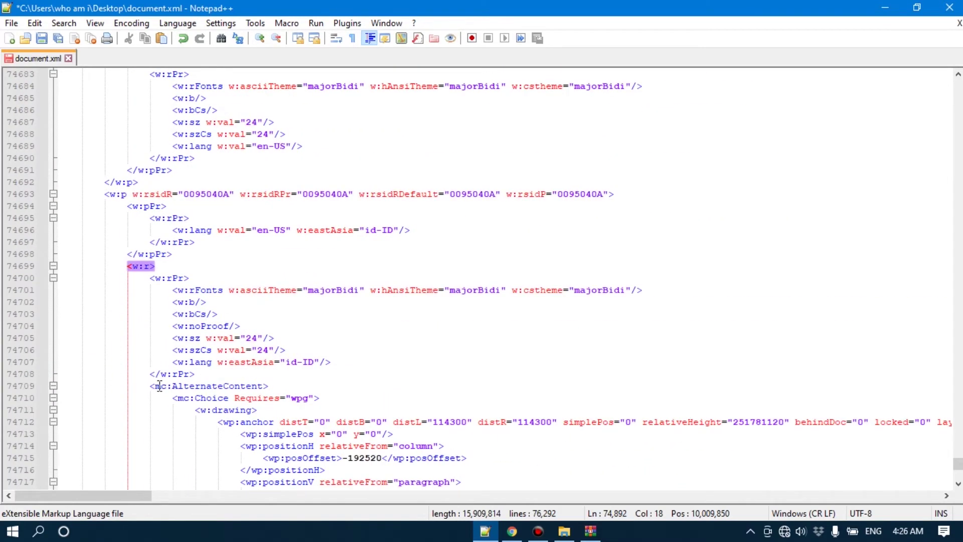
Step: Save the edited document.xml and close the file
click(12, 23)
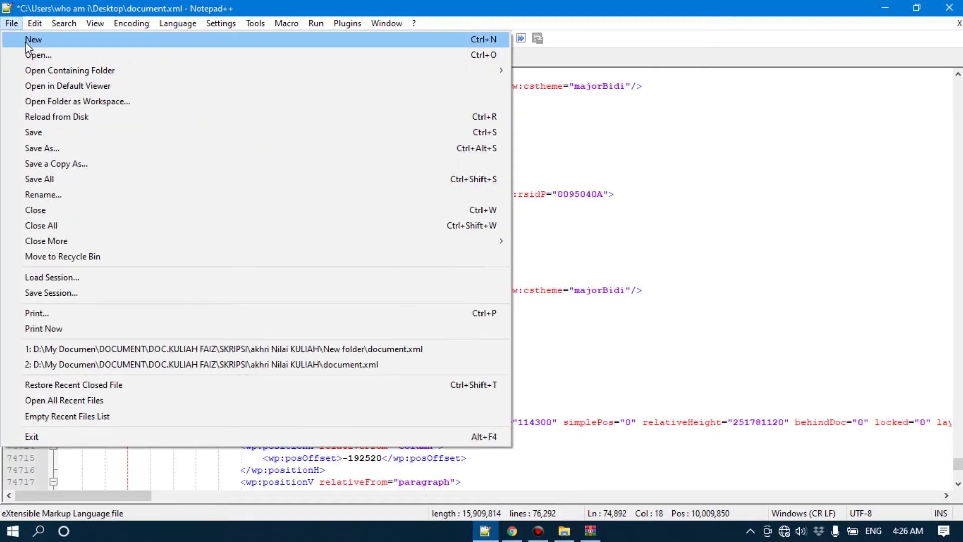
click(51, 131)
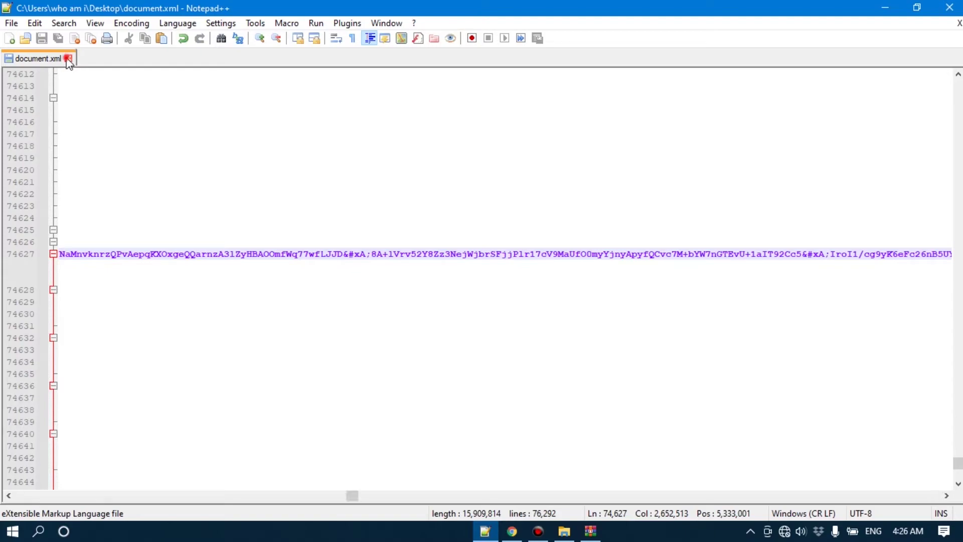
key(ctrl+w)
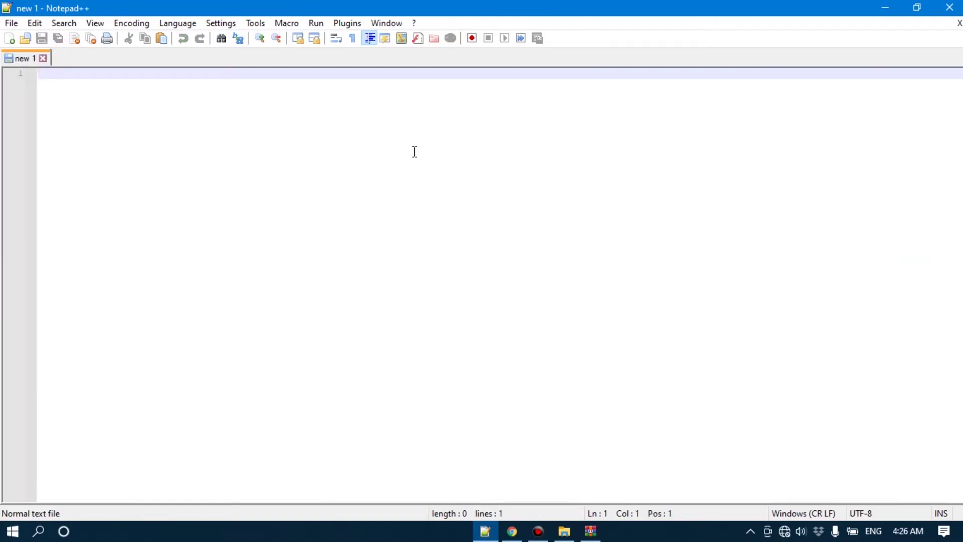
Step: Replace document.xml in the zip archive's word folder with the edited desktop copy, close the archive and delete the desktop copy
click(882, 9)
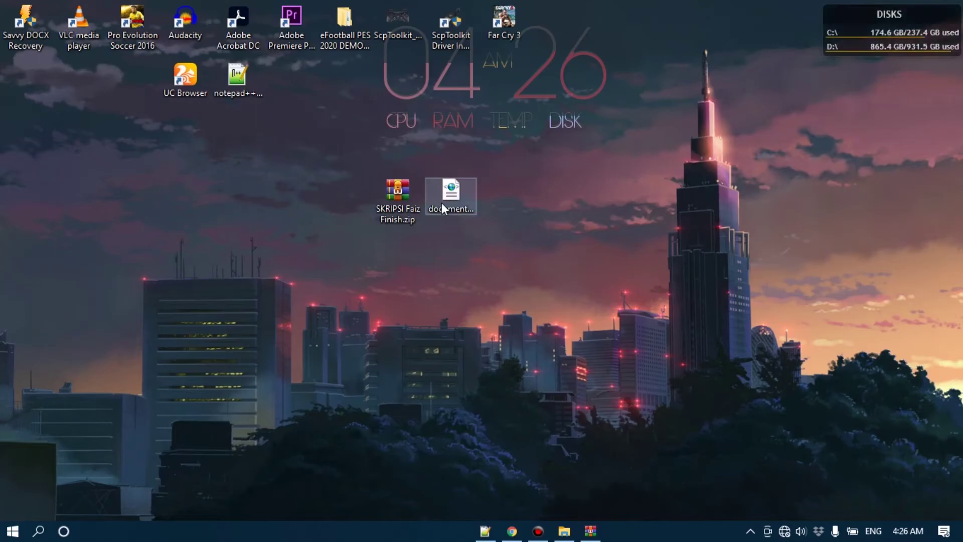
drag(444, 203, 690, 305)
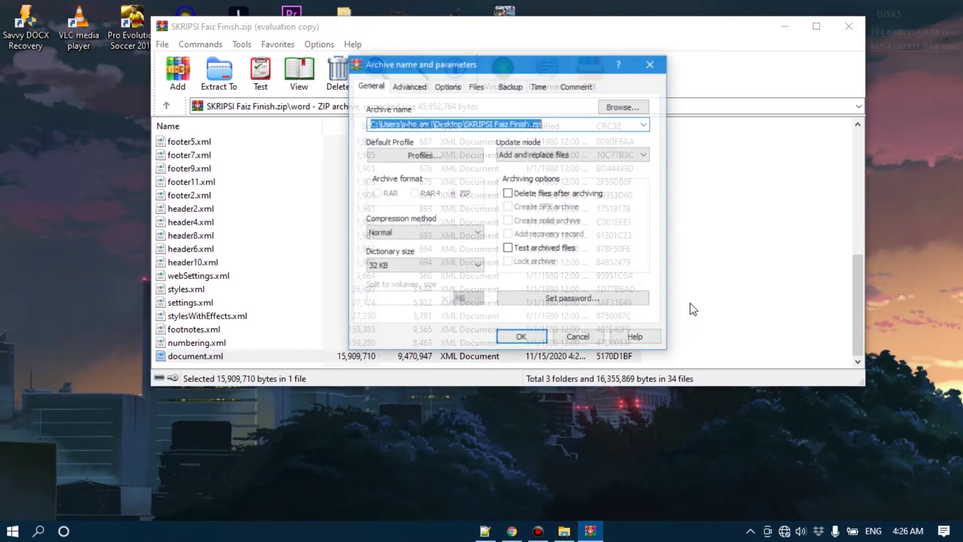
click(531, 338)
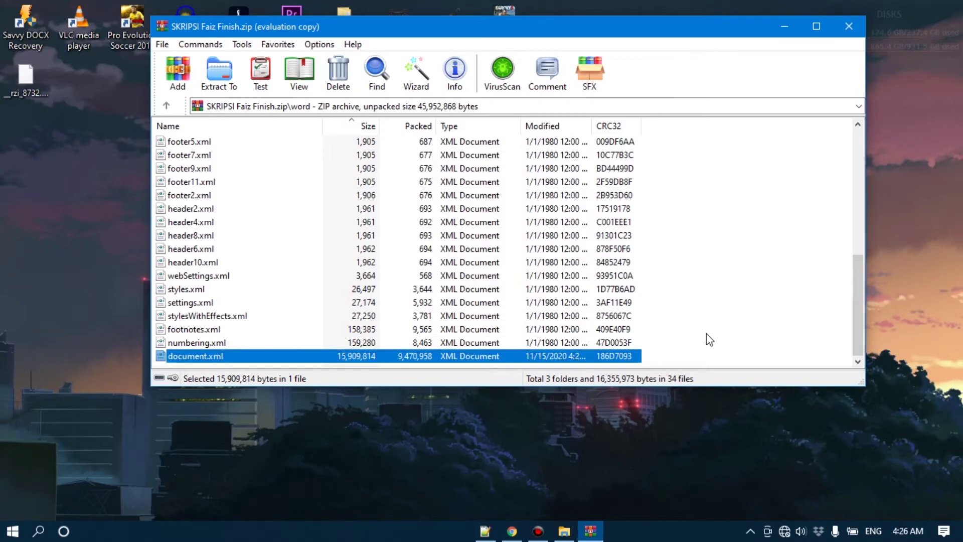
click(845, 25)
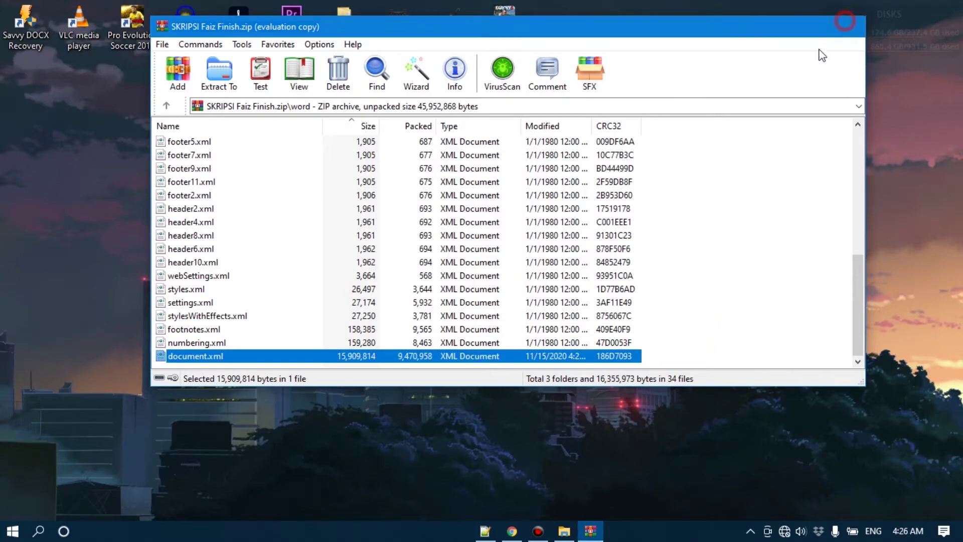
key(Delete)
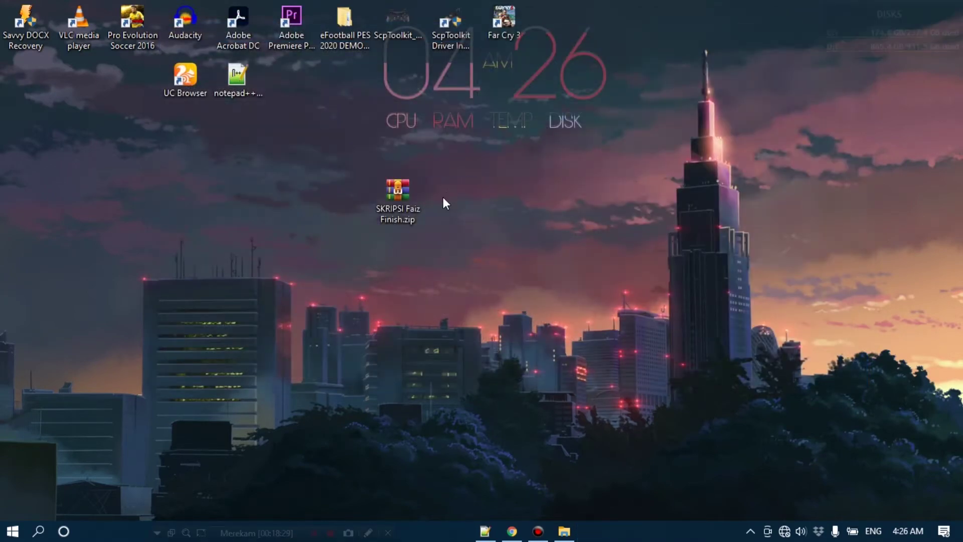
Step: Change the desktop zip archive's file extension to .docx, confirm the change and refresh the desktop
click(410, 216)
click(410, 216)
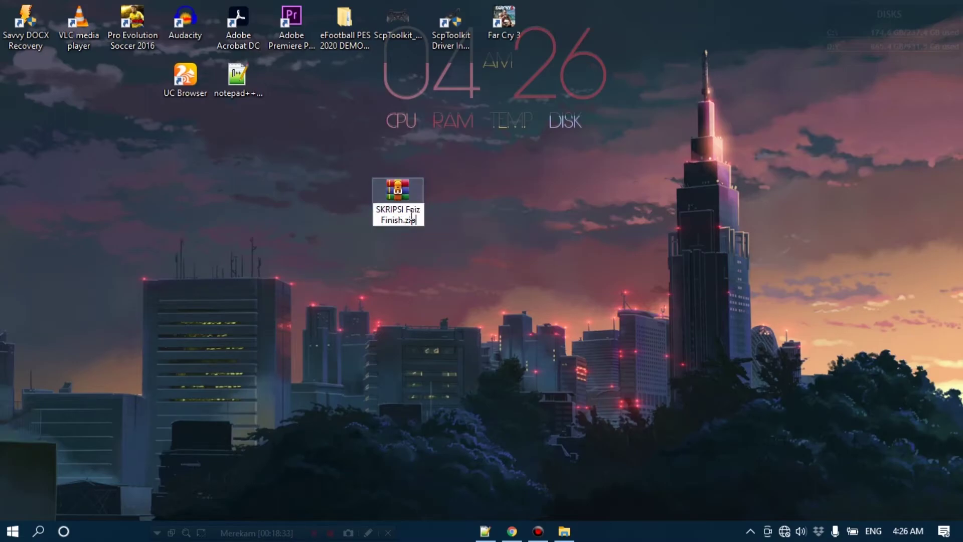
key(BackSpace)
key(BackSpace)
key(BackSpace)
text(docx)
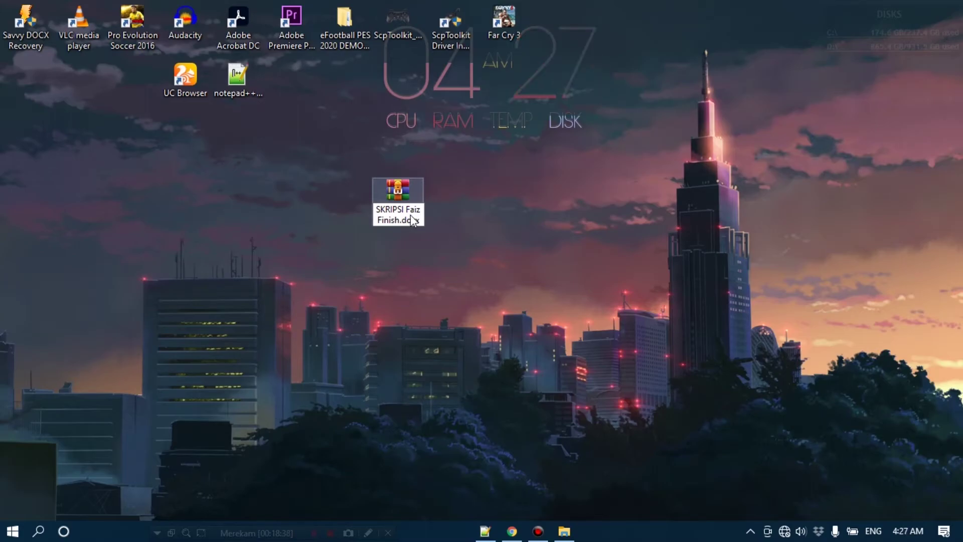
key(Return)
click(540, 275)
right_click(455, 218)
click(493, 260)
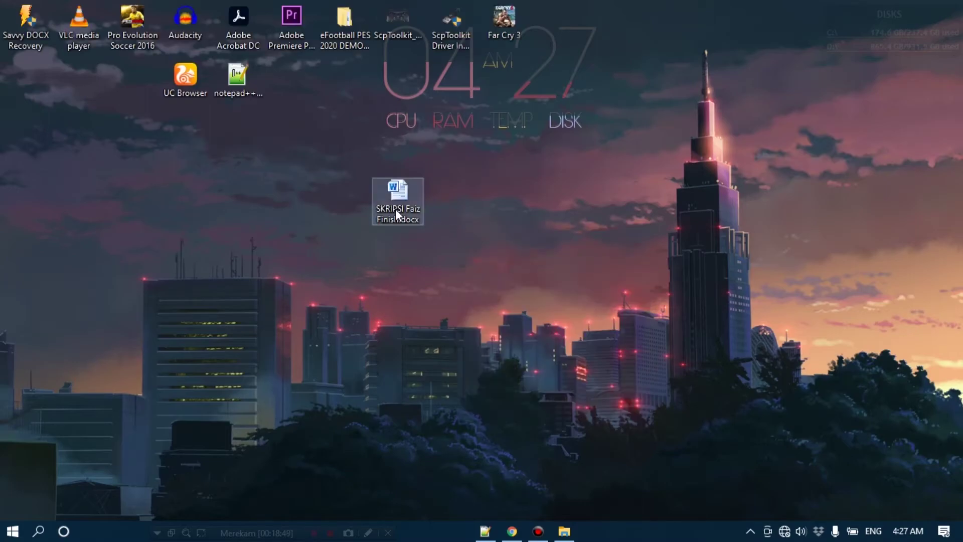
Step: Open the rebuilt .docx in Word, examine the error details, attempt content recovery, view the resulting details and dismiss the error
click(397, 207)
double_click(397, 208)
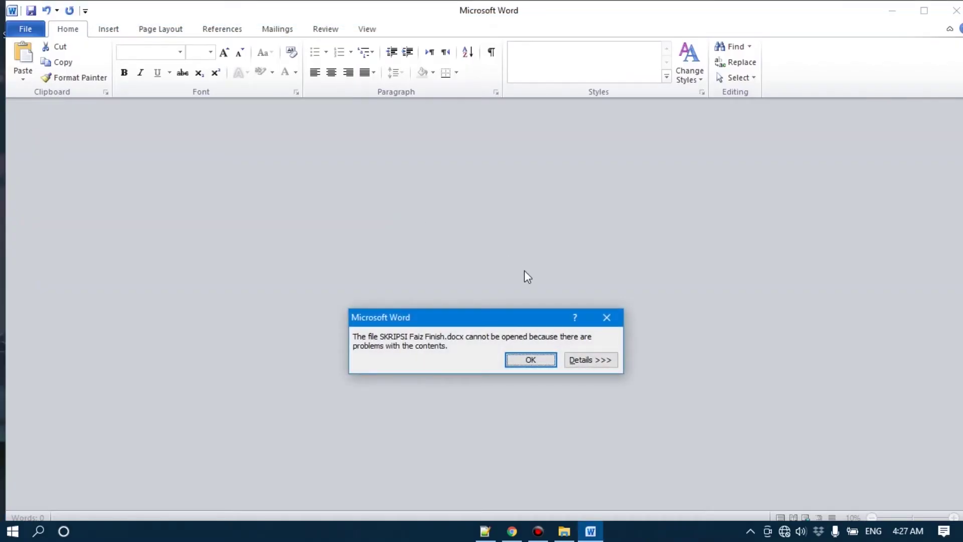
click(579, 360)
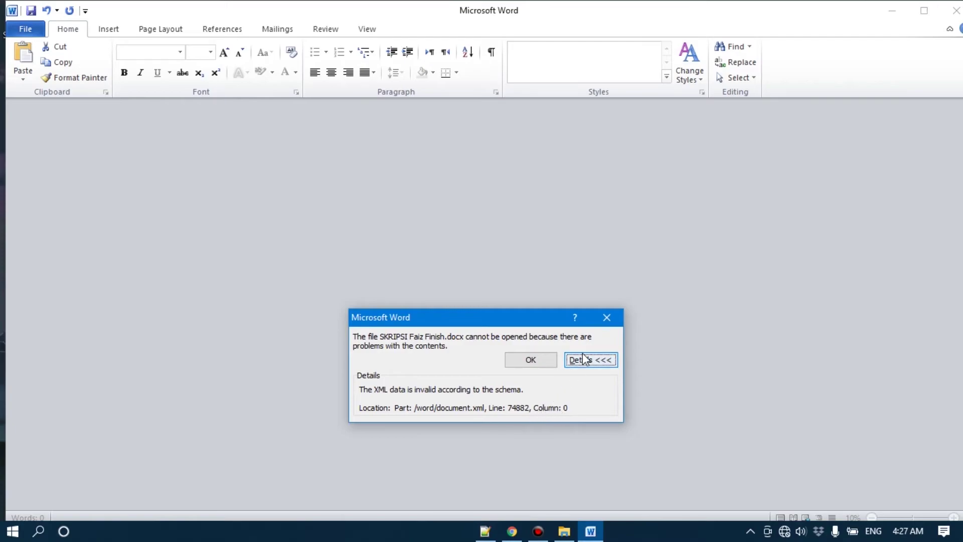
click(607, 317)
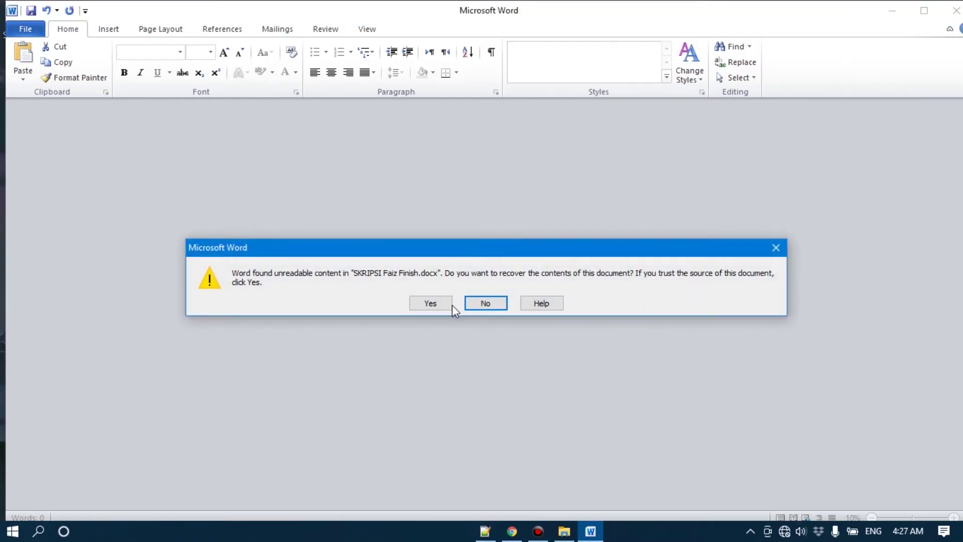
click(435, 303)
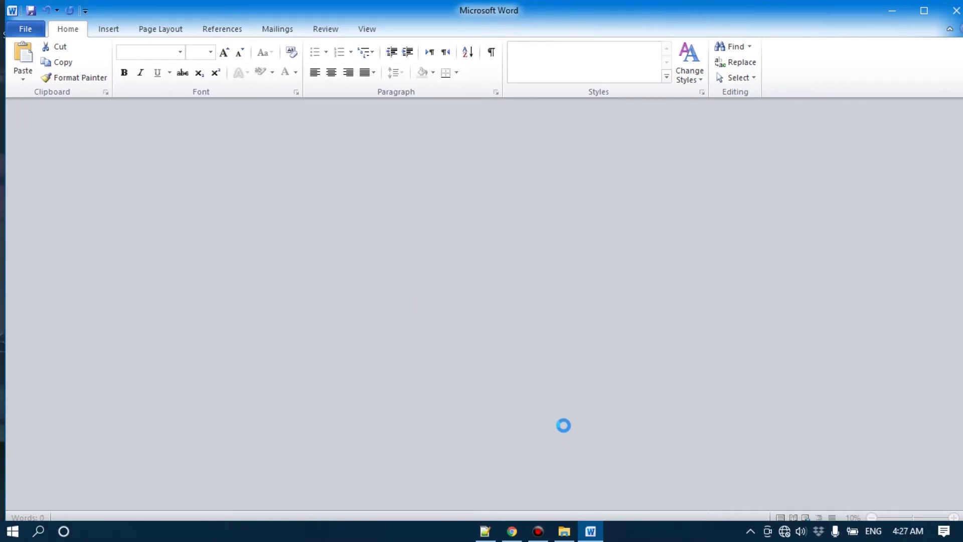
click(576, 386)
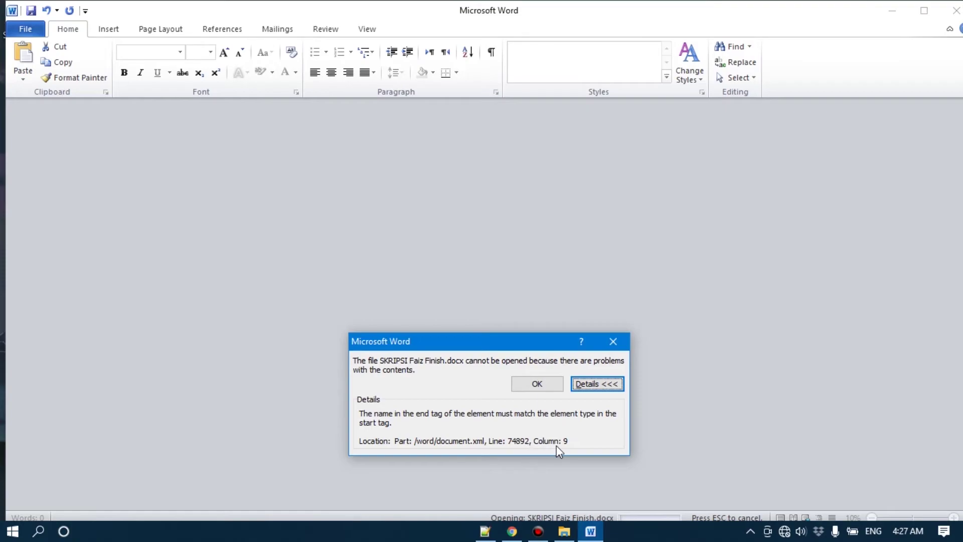
click(554, 384)
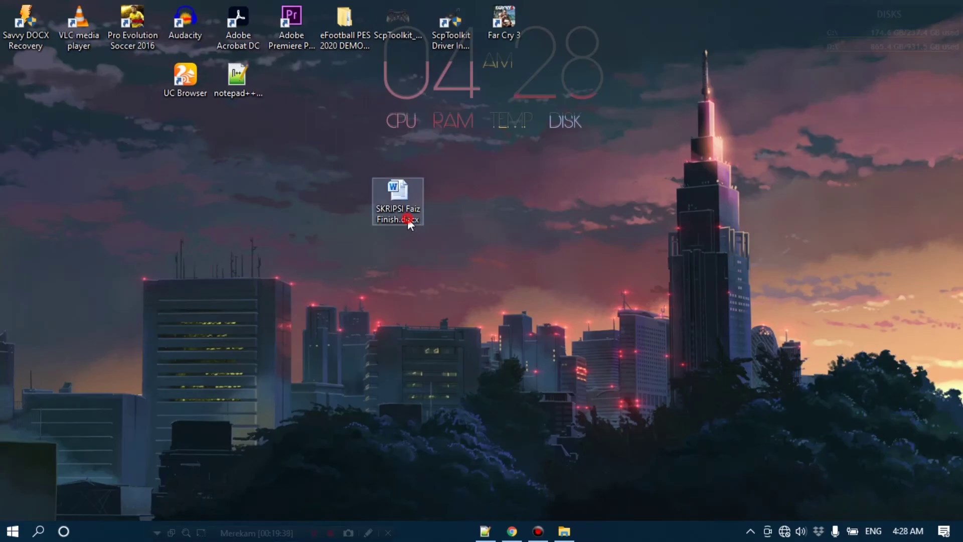
Step: Change the desktop document's file extension from .docx to .zip and confirm the change
click(407, 220)
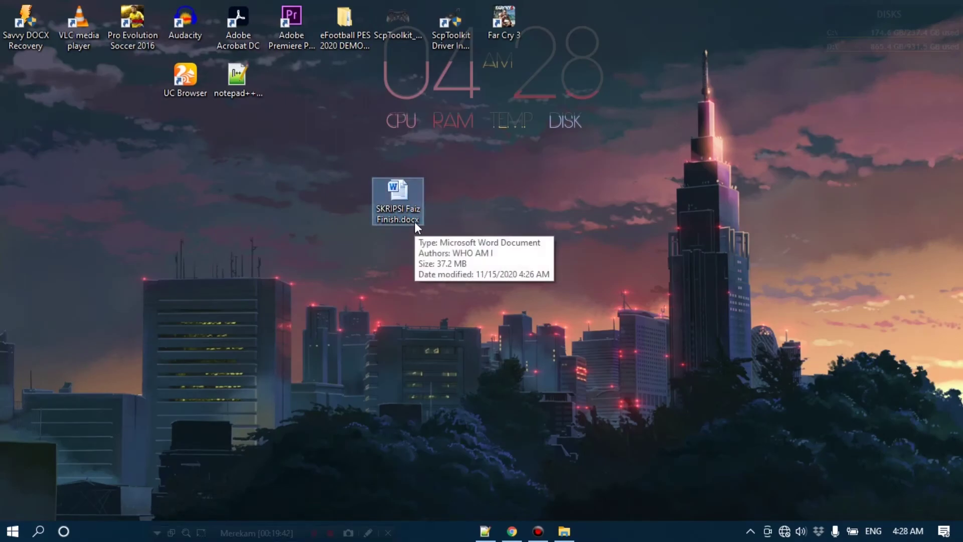
click(416, 221)
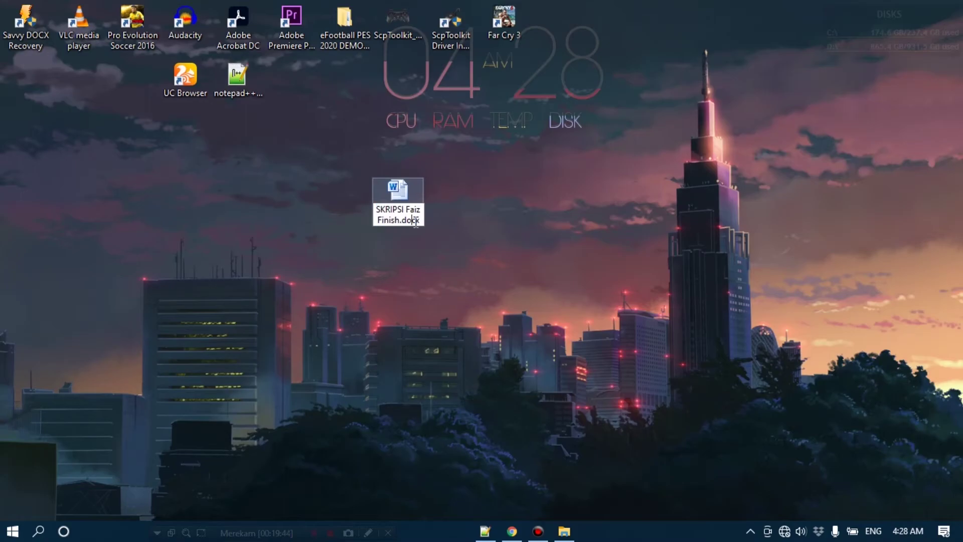
key(BackSpace)
key(BackSpace)
key(BackSpace)
key(BackSpace)
text(zip)
key(Return)
click(546, 274)
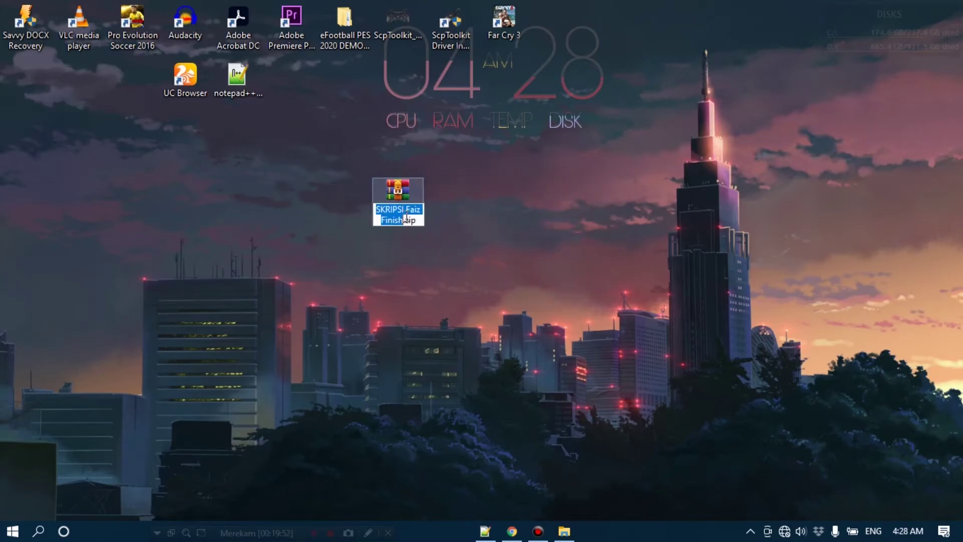
Step: Open the zip archive in WinRAR, extract document.xml from its word folder to the desktop and minimise the archive window
click(466, 257)
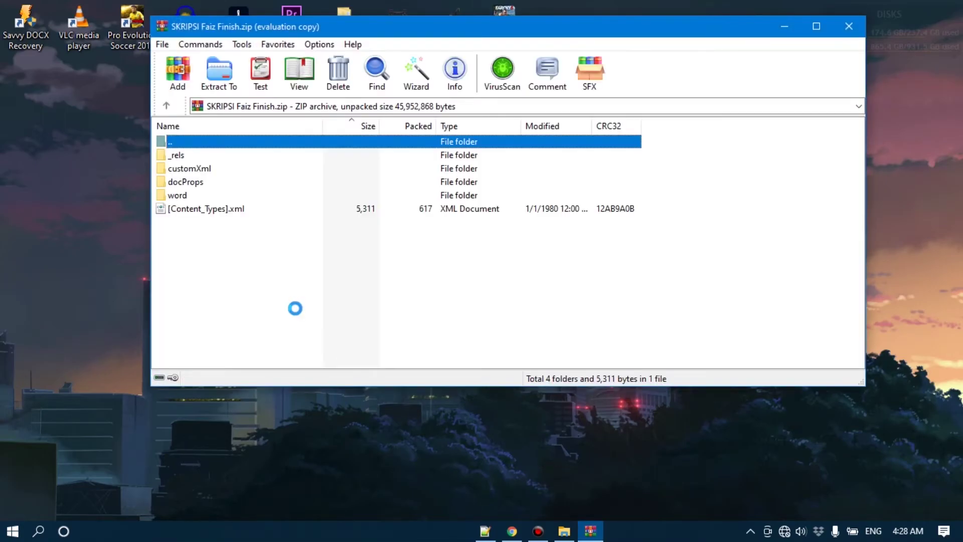
click(616, 151)
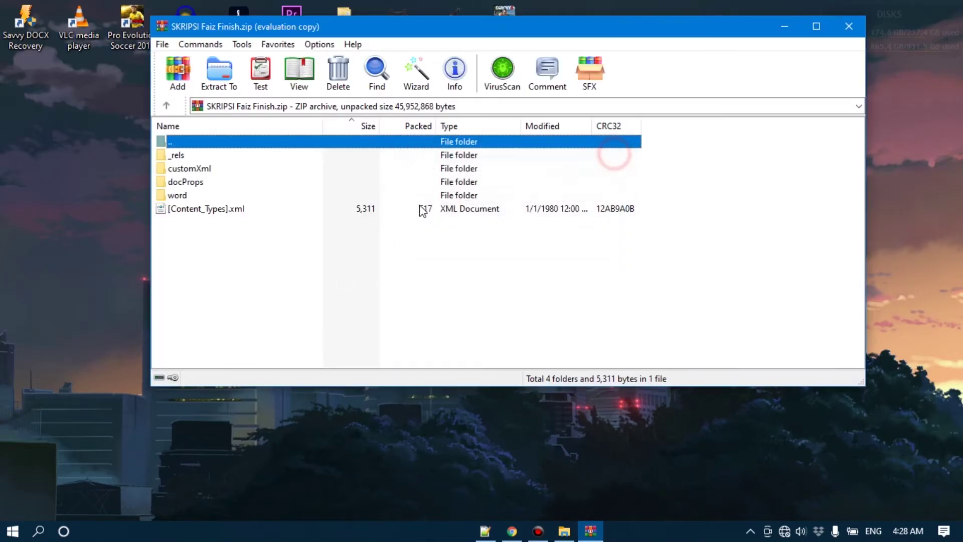
double_click(233, 195)
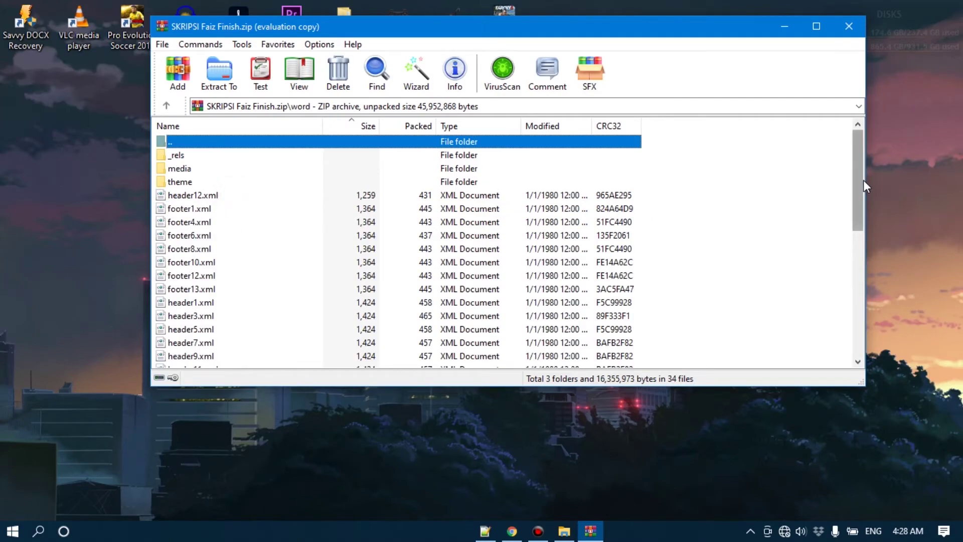
drag(862, 198, 858, 341)
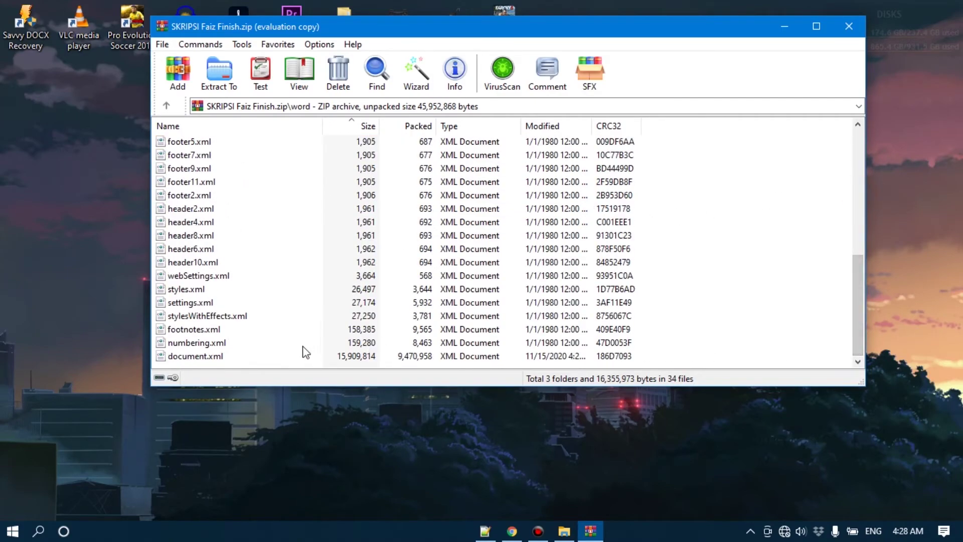
drag(198, 357, 119, 269)
drag(111, 181, 111, 183)
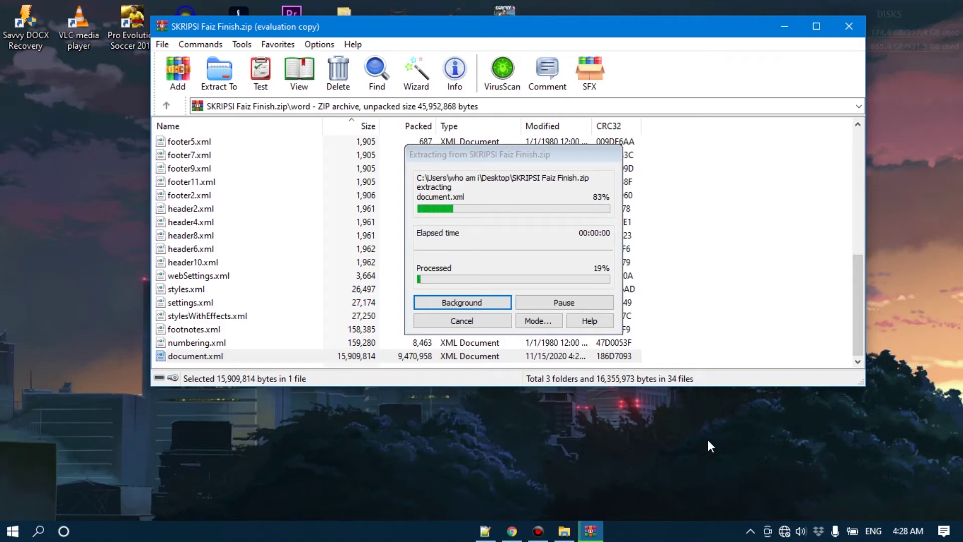
click(784, 27)
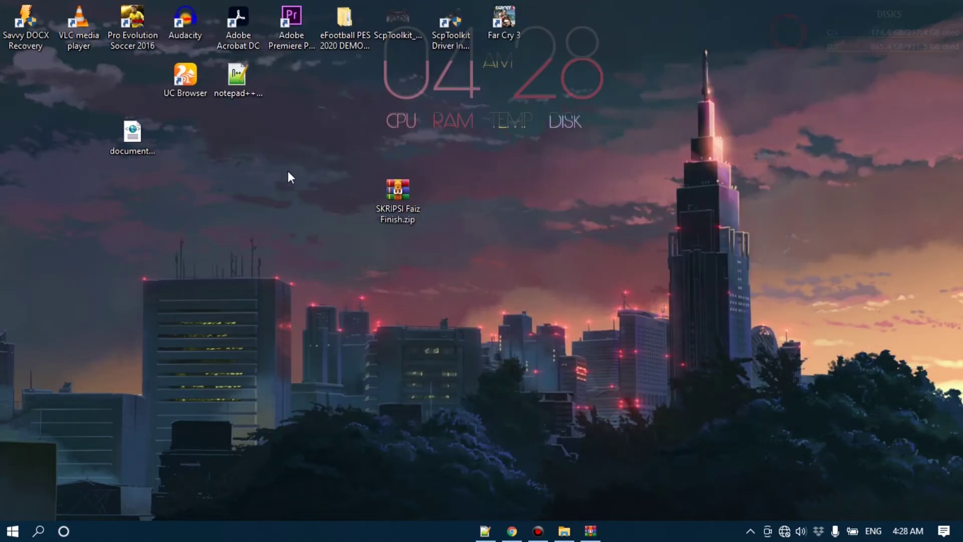
Step: Place document.xml beside the zip archive on the desktop and open it in Notepad++
drag(139, 147, 454, 203)
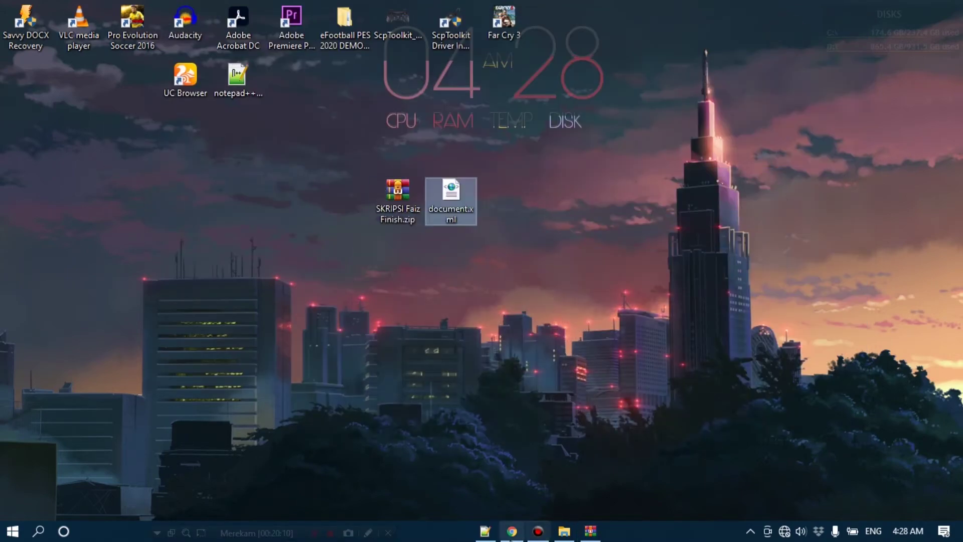
click(484, 530)
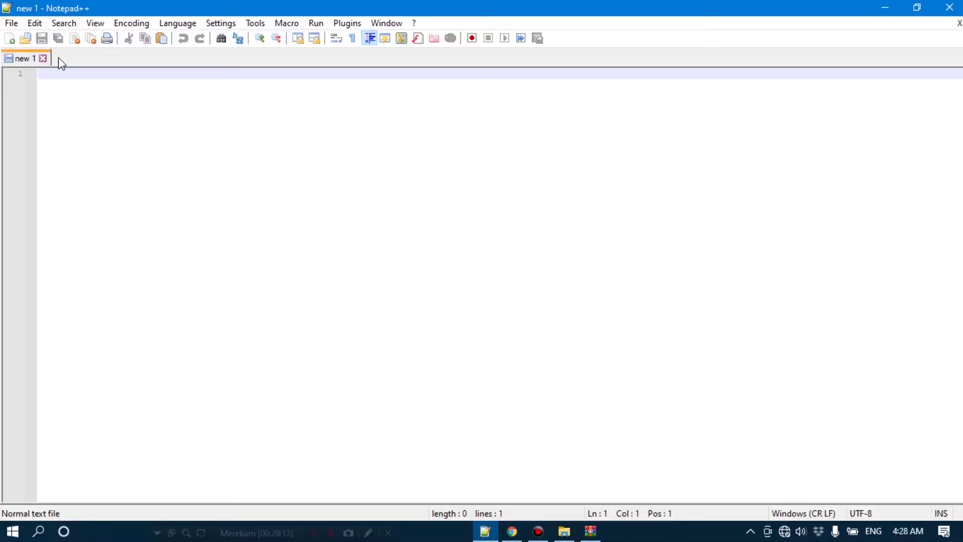
click(11, 23)
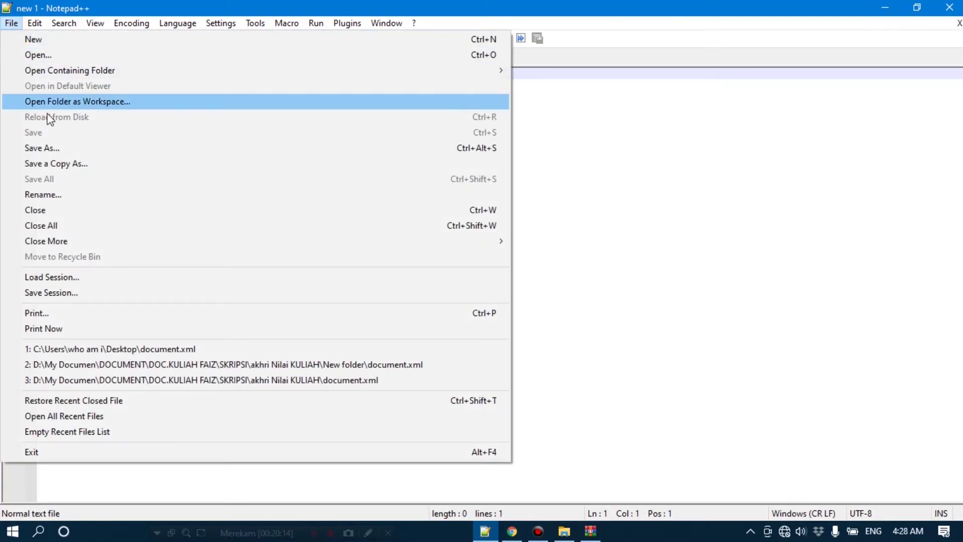
click(49, 54)
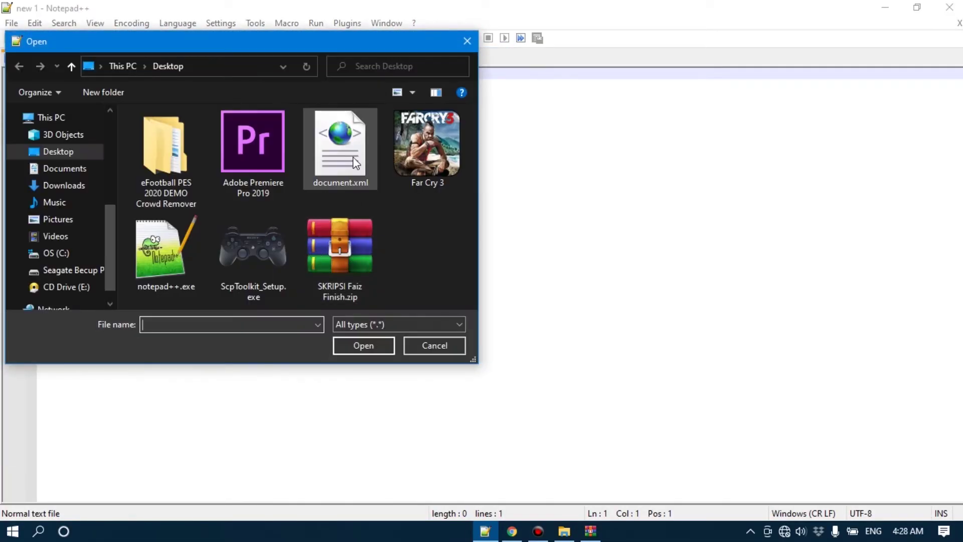
click(355, 163)
click(372, 351)
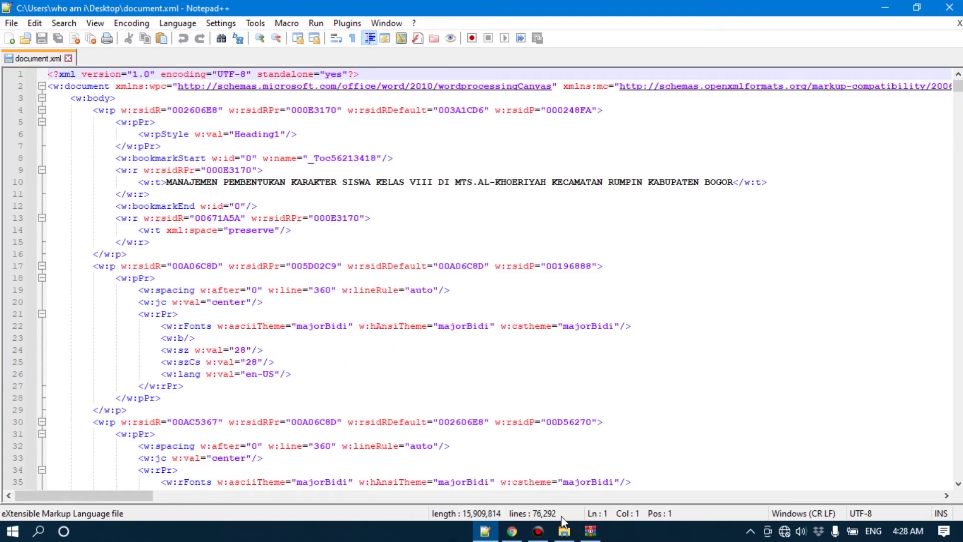
Step: Go to line 74882 and check the tag matching of <mc:AlternateContent> and the <w:rPr> below it
double_click(623, 513)
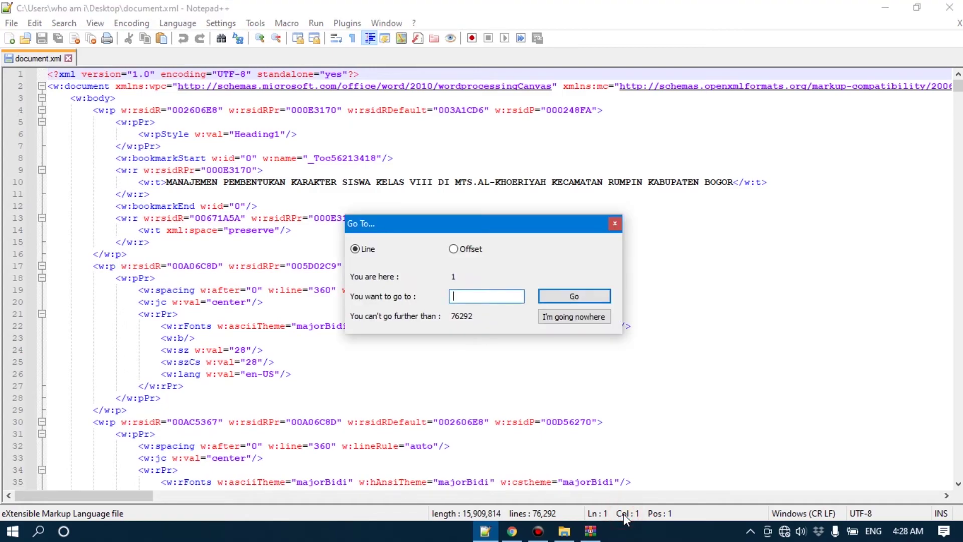
text(74882)
key(Return)
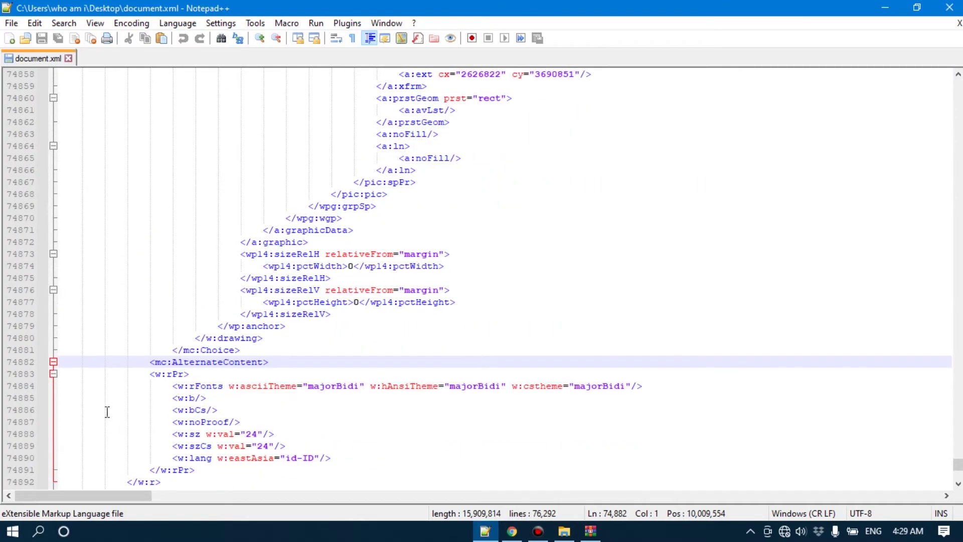
click(166, 362)
click(172, 362)
click(168, 374)
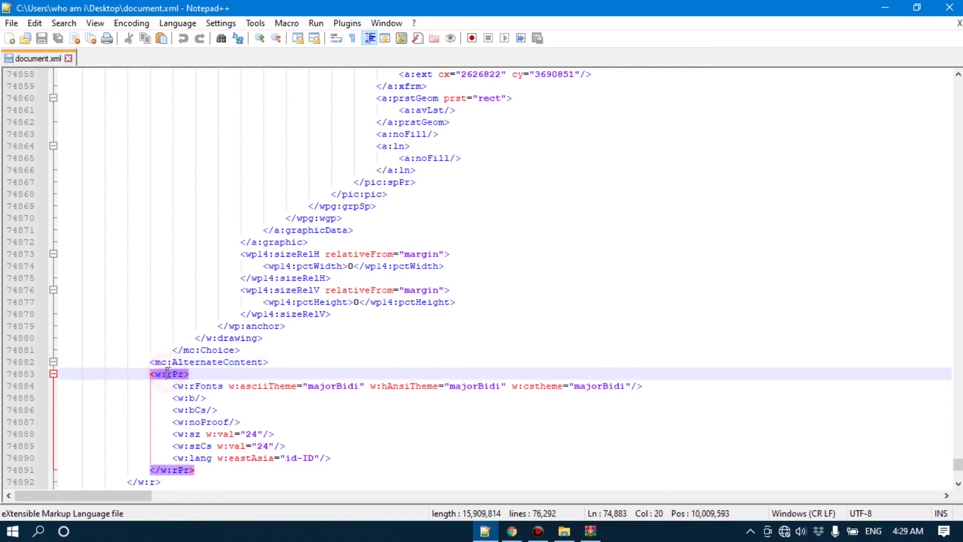
click(167, 361)
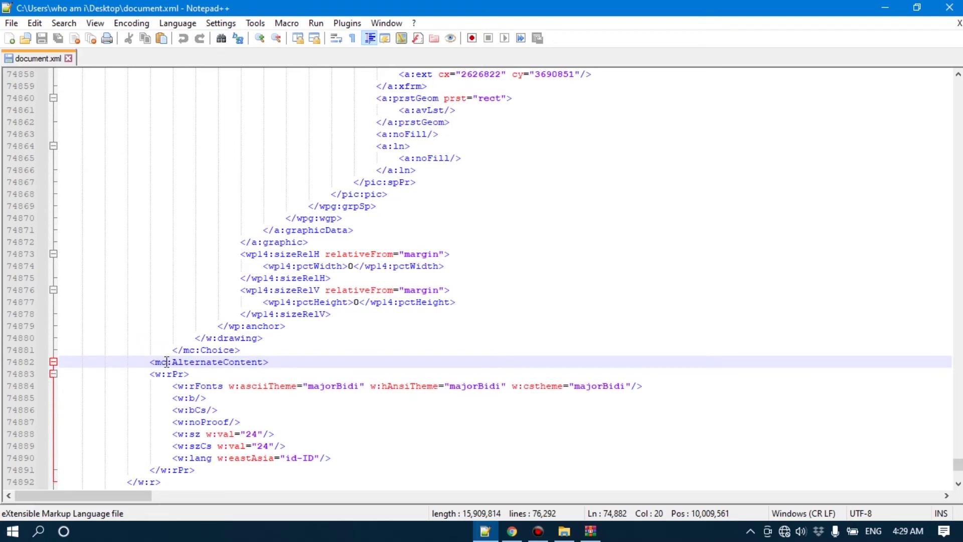
Step: Check the pairing of </w:p> on line 74898, <w:pPr> and </w:r>, and recheck <mc:AlternateContent> against the <w:rPr> on line 74883
scroll(166, 362, down, 3)
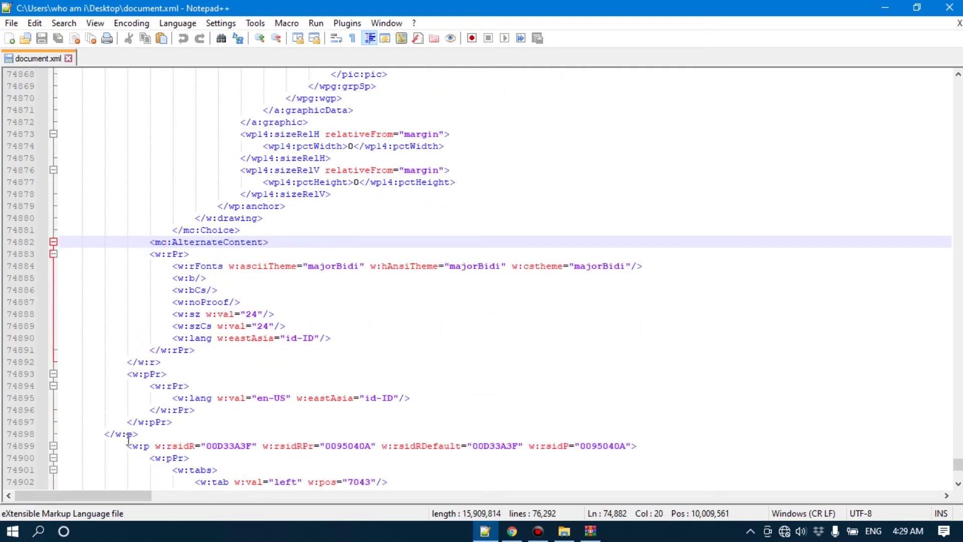
click(129, 435)
click(140, 374)
click(139, 362)
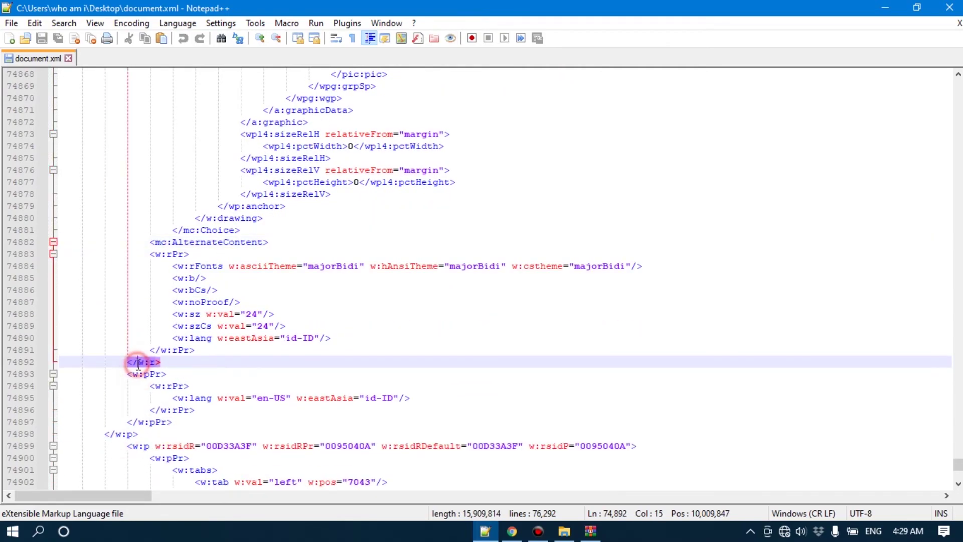
click(15, 242)
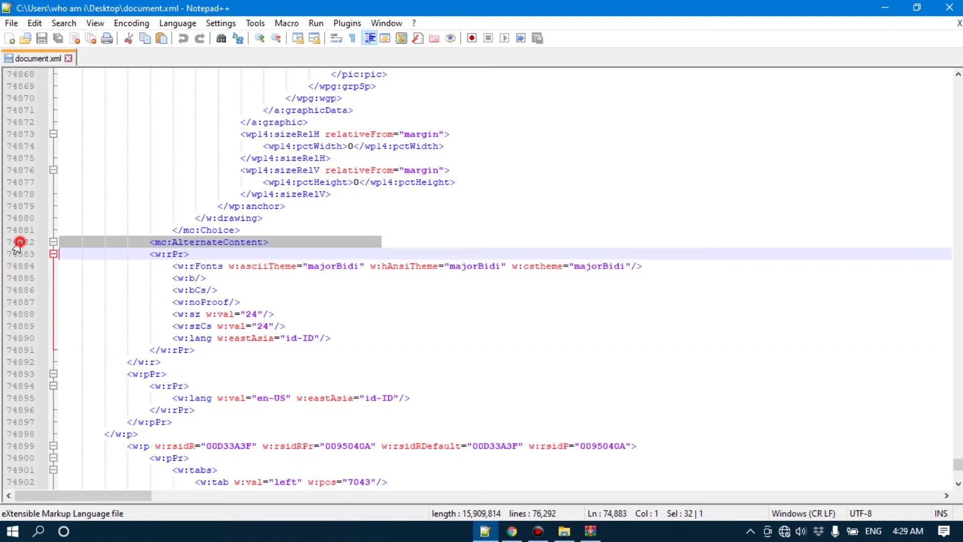
click(188, 242)
click(175, 254)
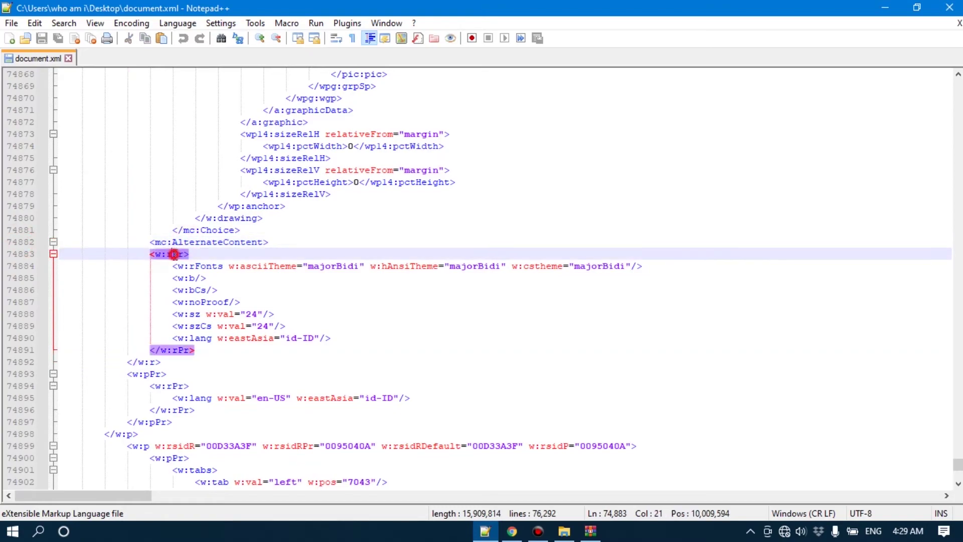
Step: Check the pairing of </w:r> on line 74892 by tracing it up to its opening tag and back
click(140, 374)
click(142, 360)
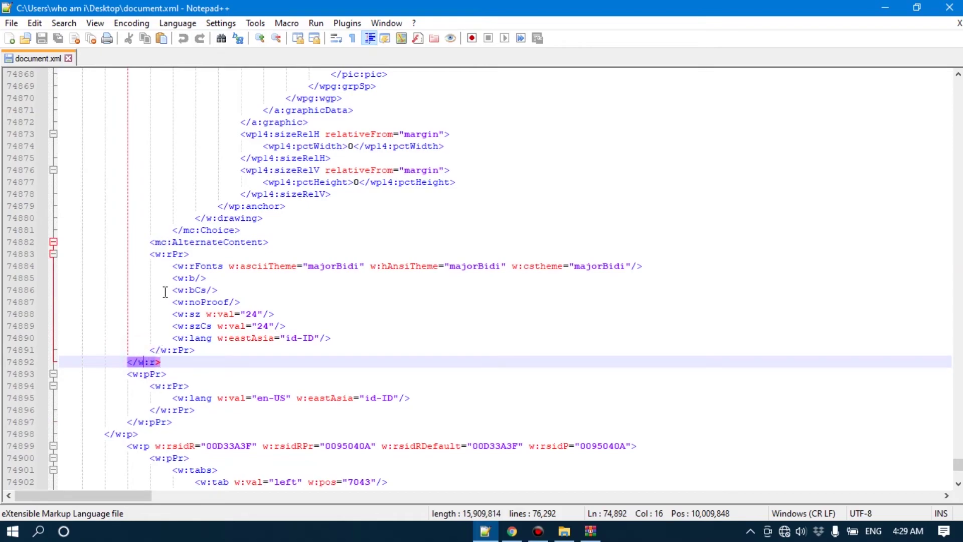
scroll(165, 291, up, 2)
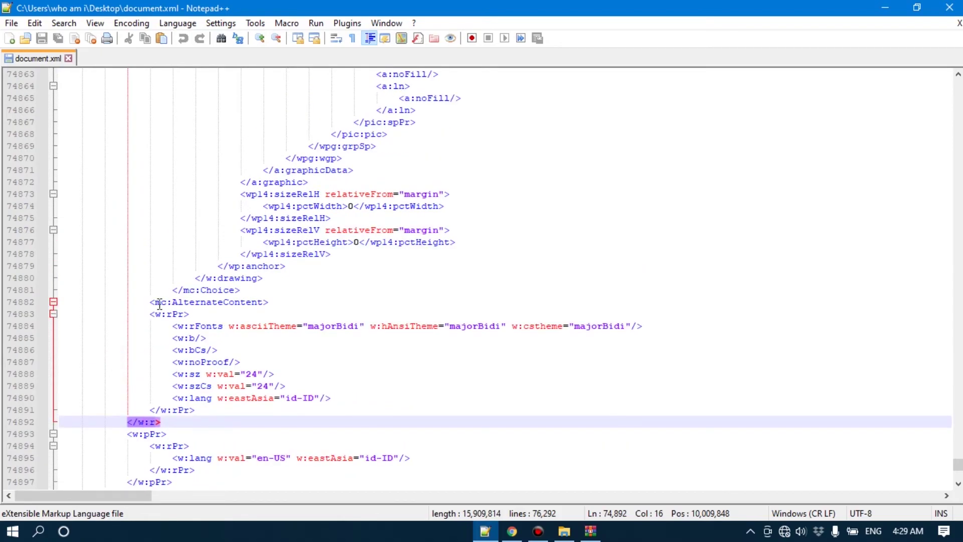
scroll(136, 341, up, 20)
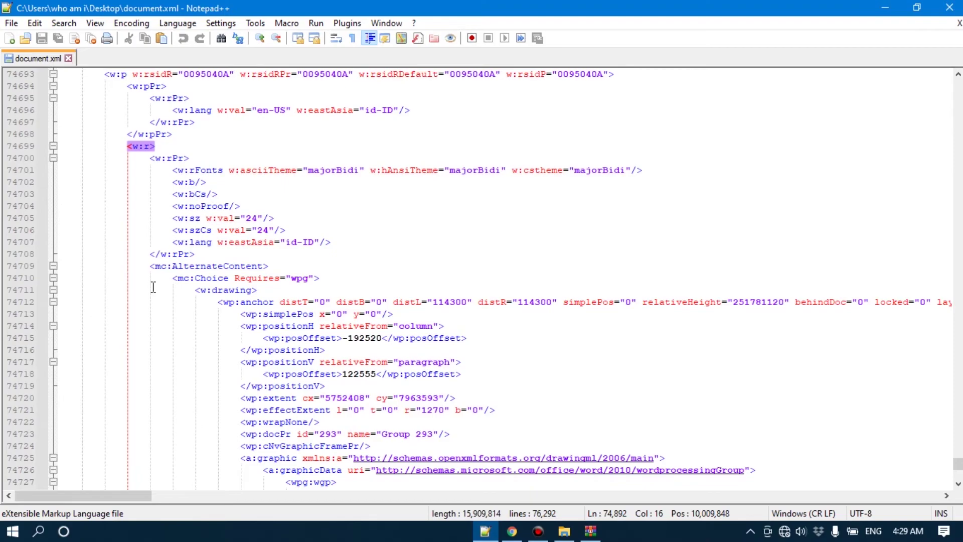
scroll(152, 287, down, 20)
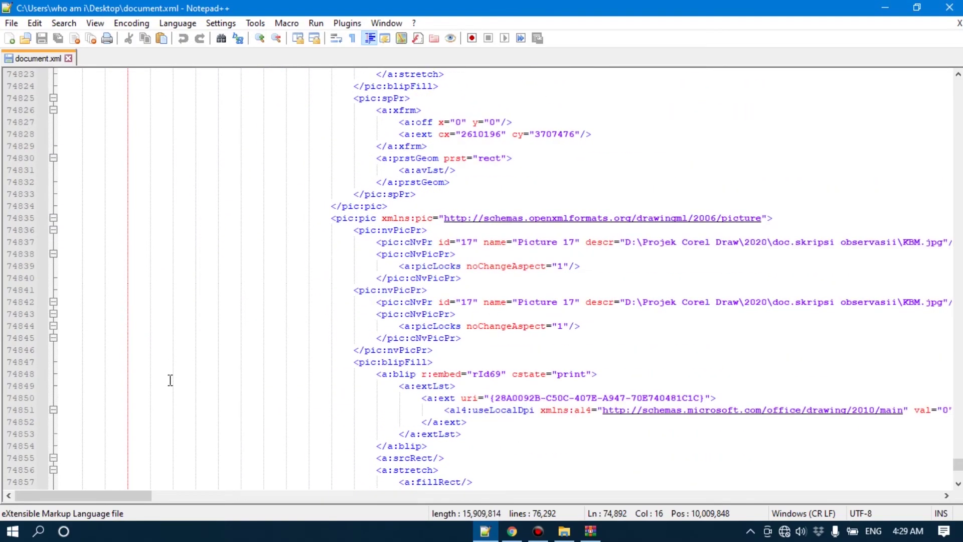
scroll(170, 380, down, 2)
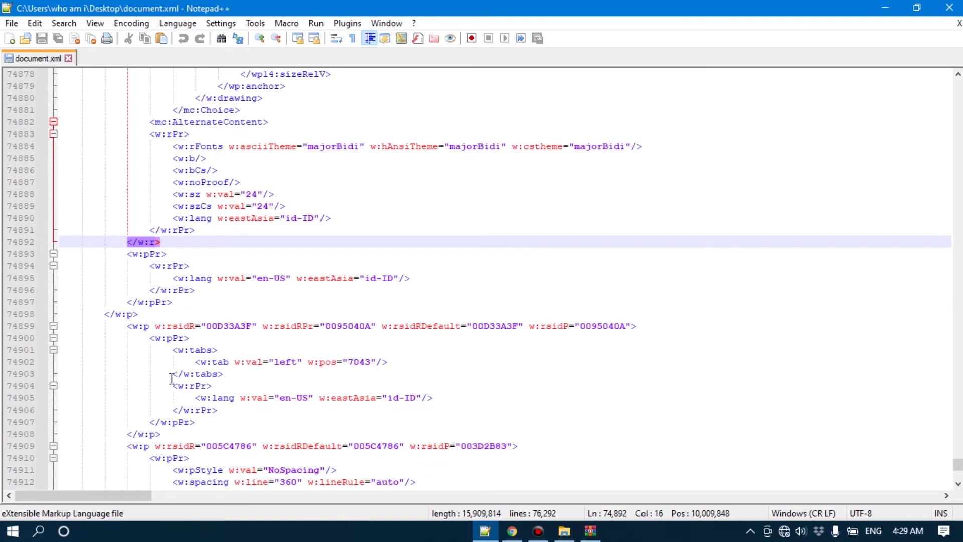
Step: Check the tag matching of </w:p> on line 74898 and </w:pPr> on line 74897, tracing the paragraph up to its opening <w:p>
click(115, 314)
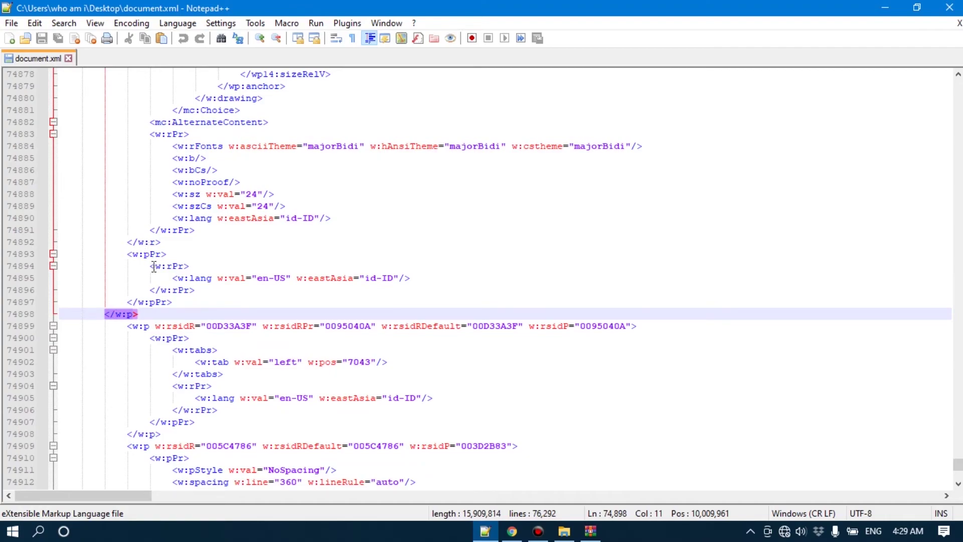
click(146, 326)
click(113, 313)
click(169, 306)
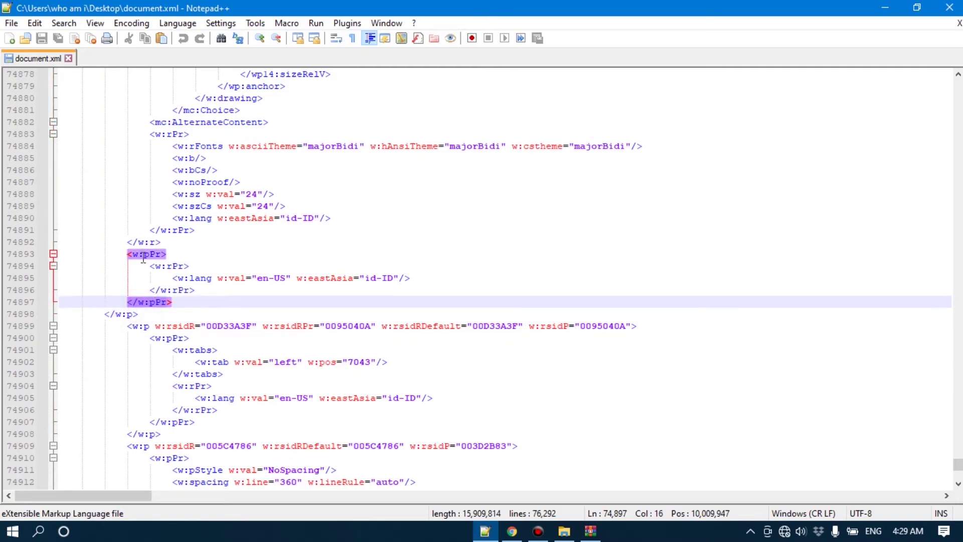
scroll(169, 306, up, 2)
click(125, 374)
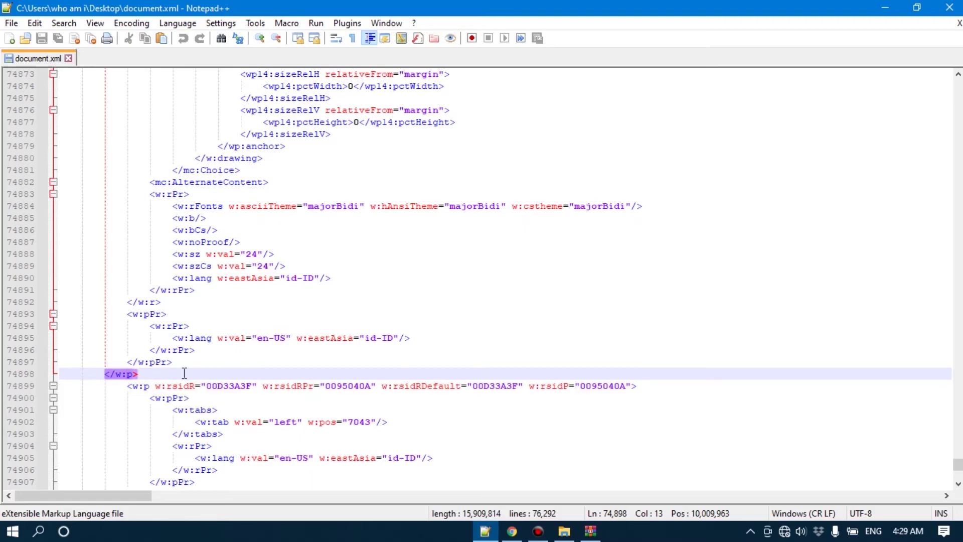
scroll(160, 359, up, 20)
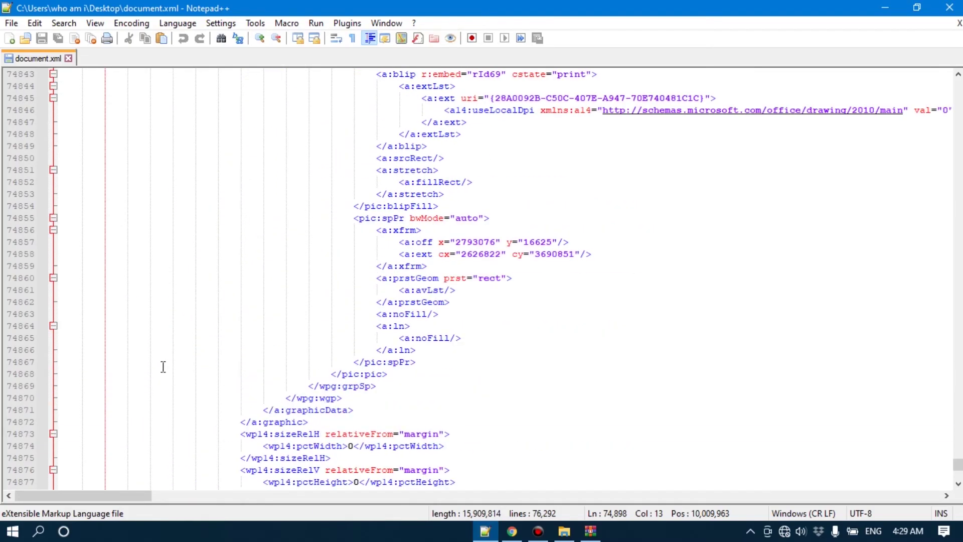
scroll(149, 230, up, 2)
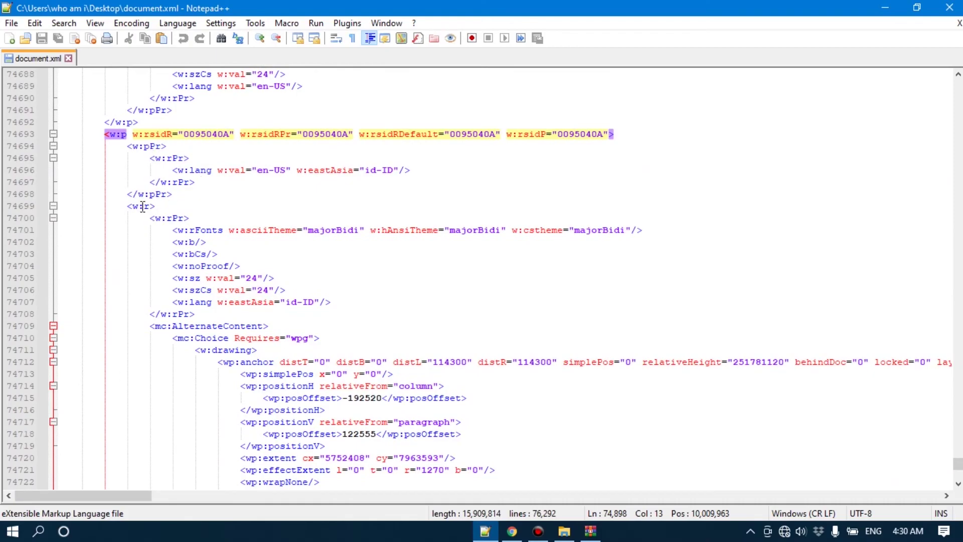
Step: Check the pairing of <w:r> on line 74699 with its closing tag, and of the <w:rPr> on line 74700
click(143, 207)
scroll(191, 281, down, 20)
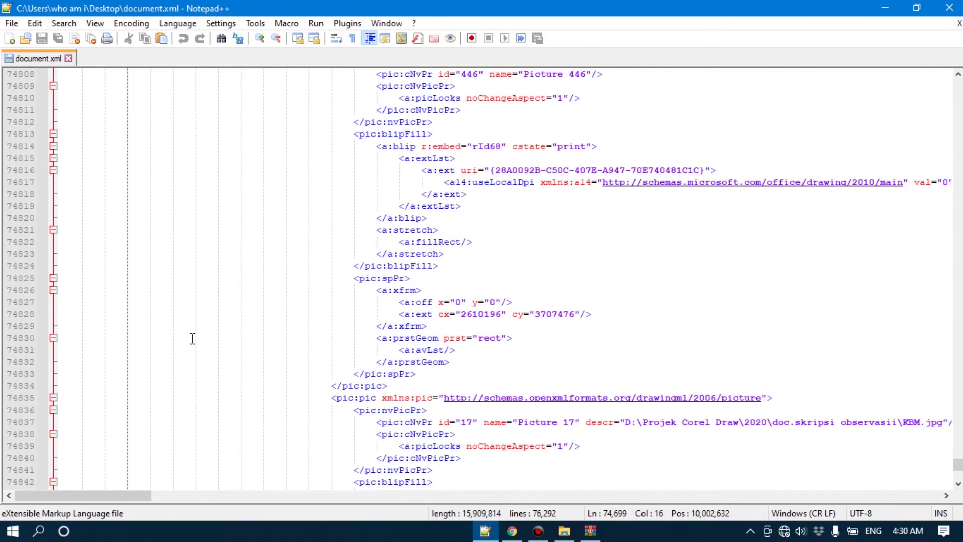
scroll(192, 338, down, 20)
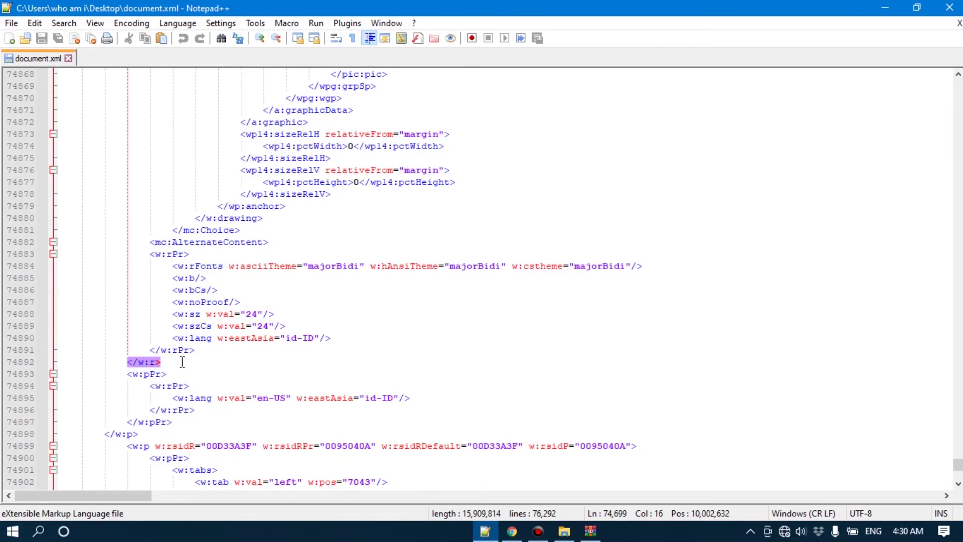
scroll(183, 343, up, 20)
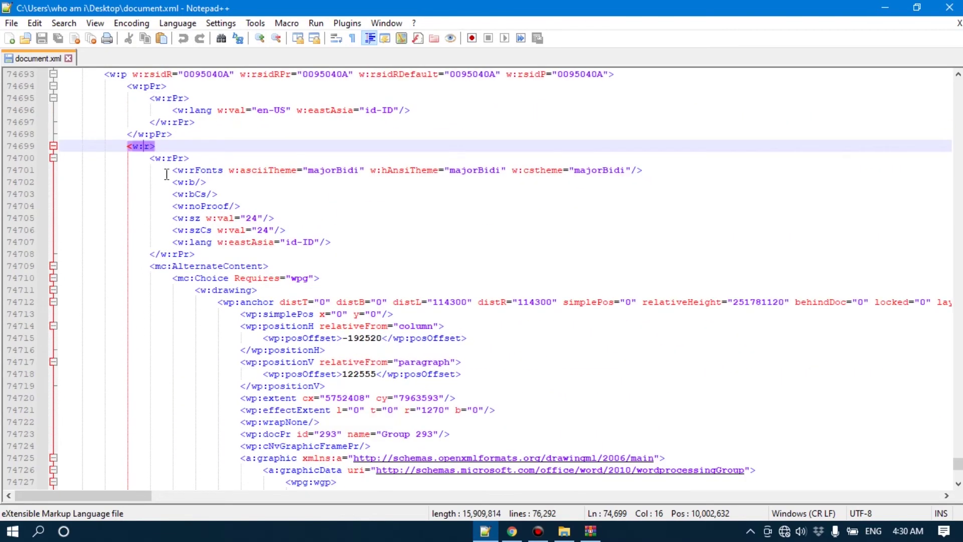
click(168, 158)
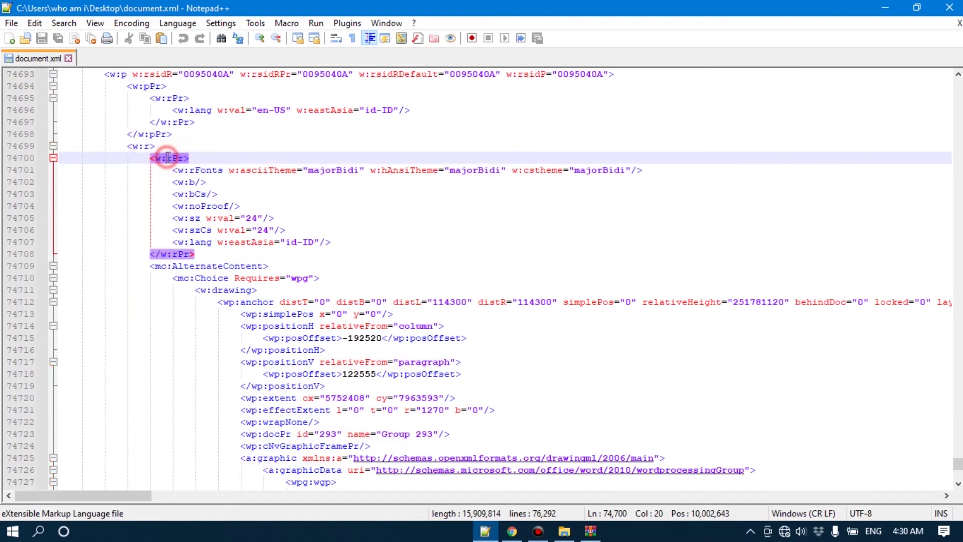
scroll(168, 400, down, 20)
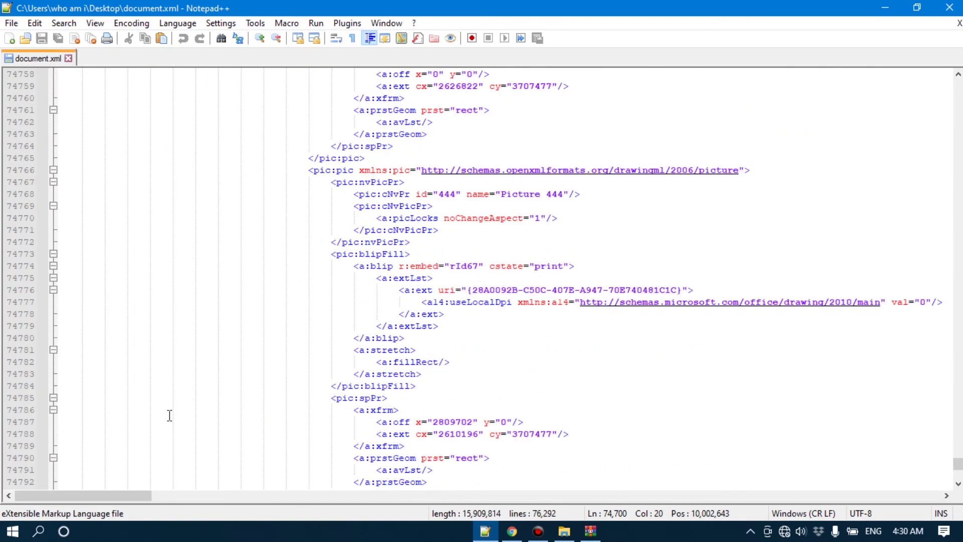
scroll(168, 331, up, 20)
click(139, 146)
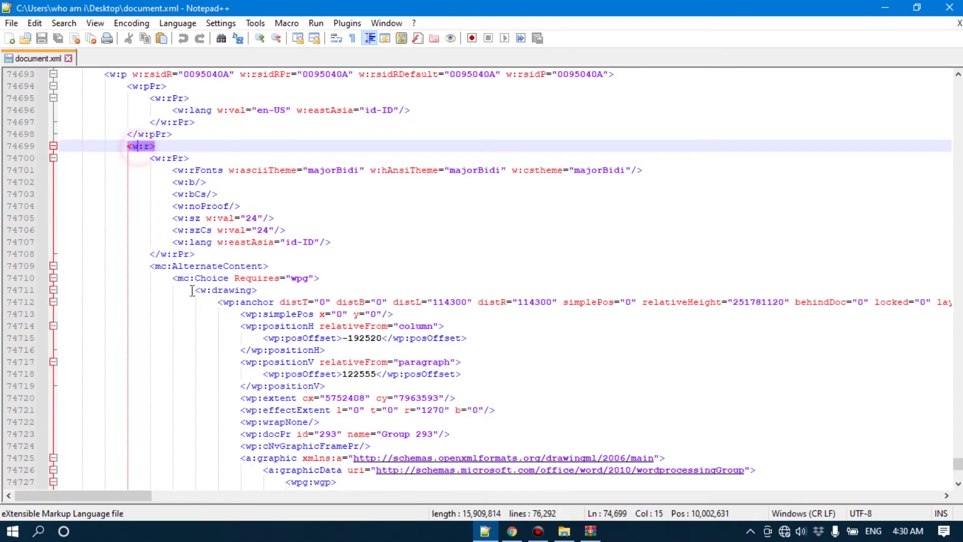
scroll(192, 290, down, 20)
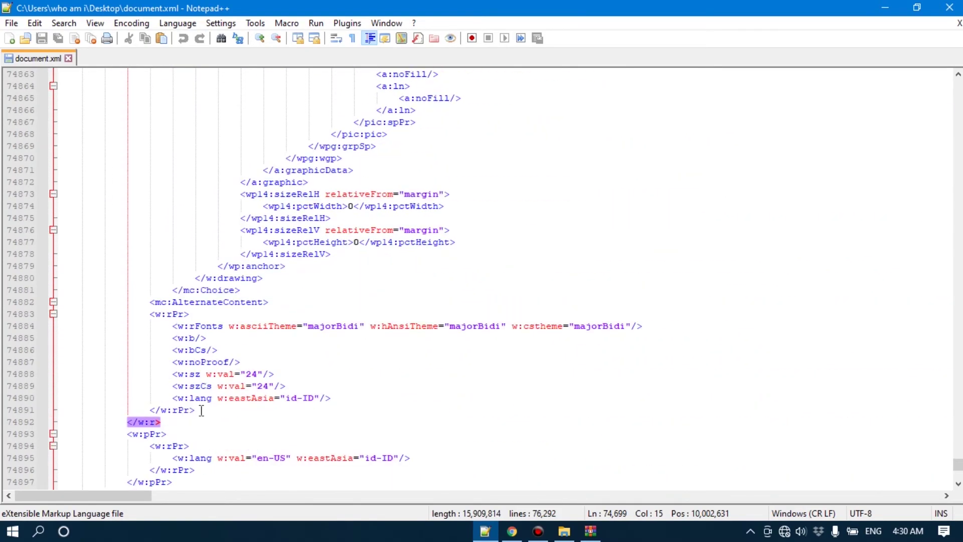
Step: Check </w:rPr> on line 74891 and the <mc:Choice> pair, and compare the <mc:AlternateContent> tags on lines 74709 and 74882
click(175, 408)
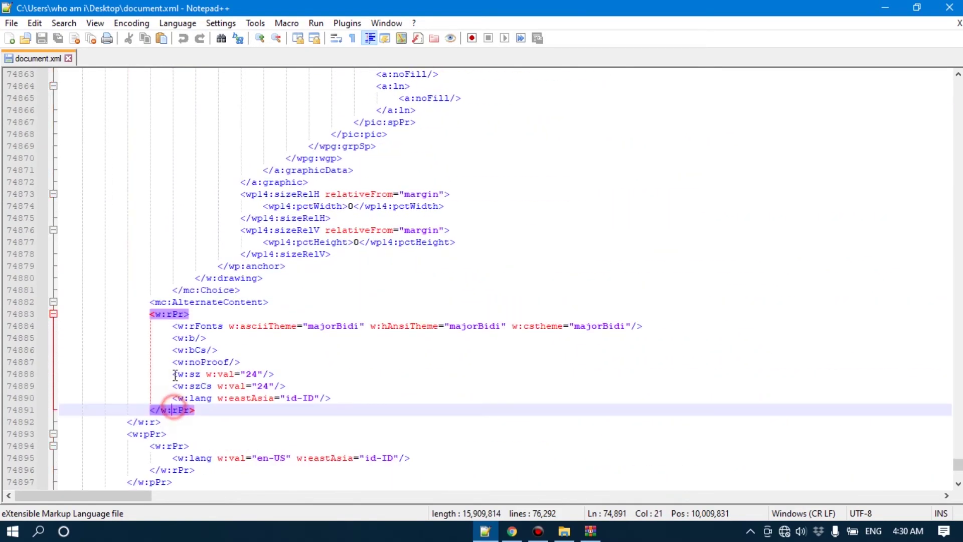
click(186, 303)
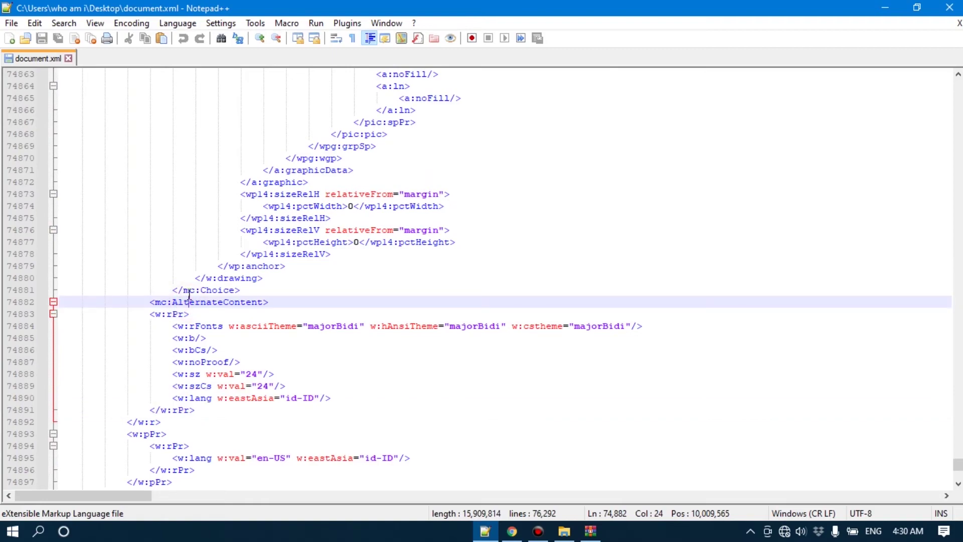
click(189, 289)
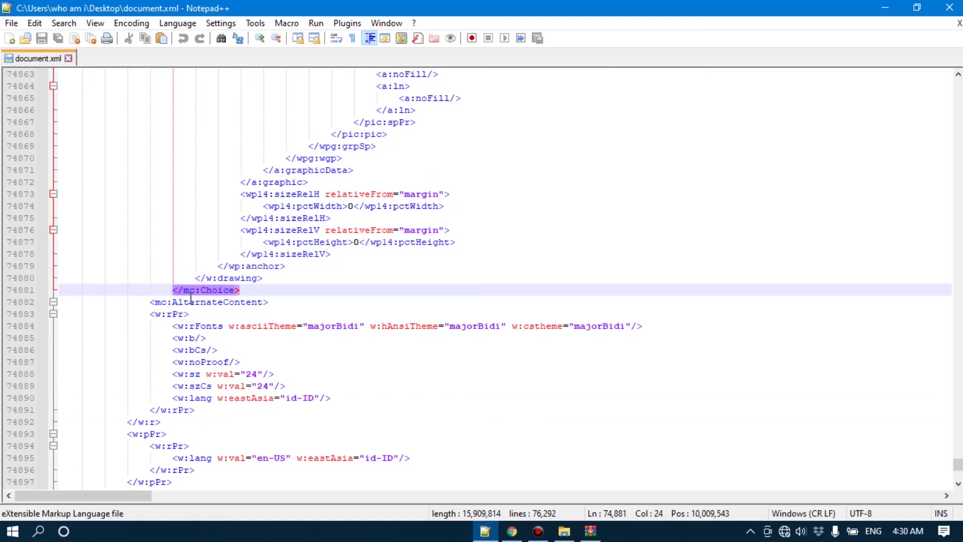
scroll(200, 337, up, 20)
scroll(165, 391, up, 20)
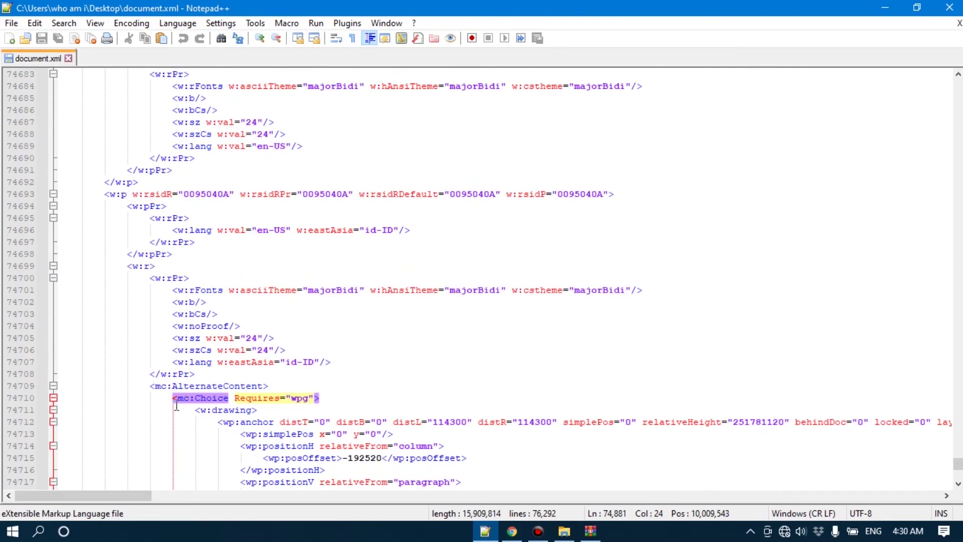
scroll(175, 396, down, 3)
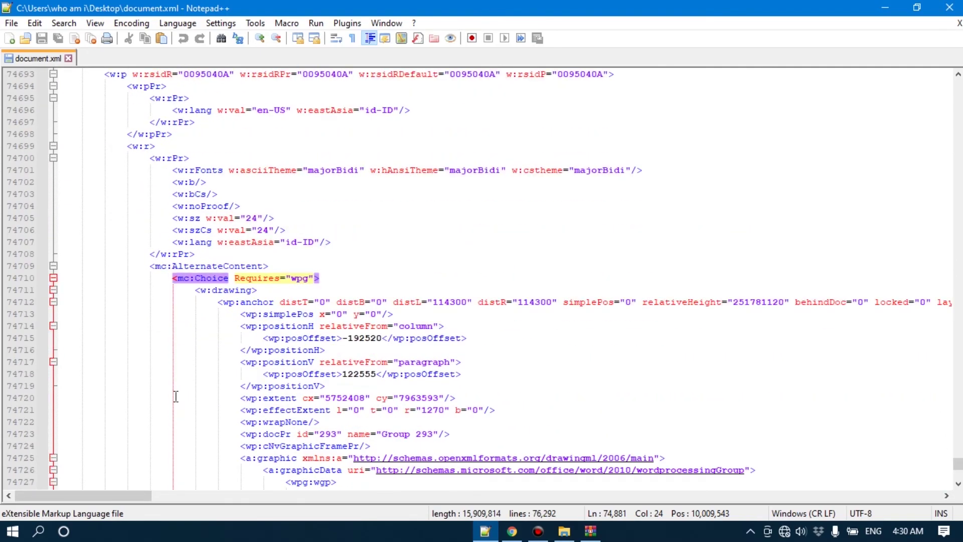
click(181, 267)
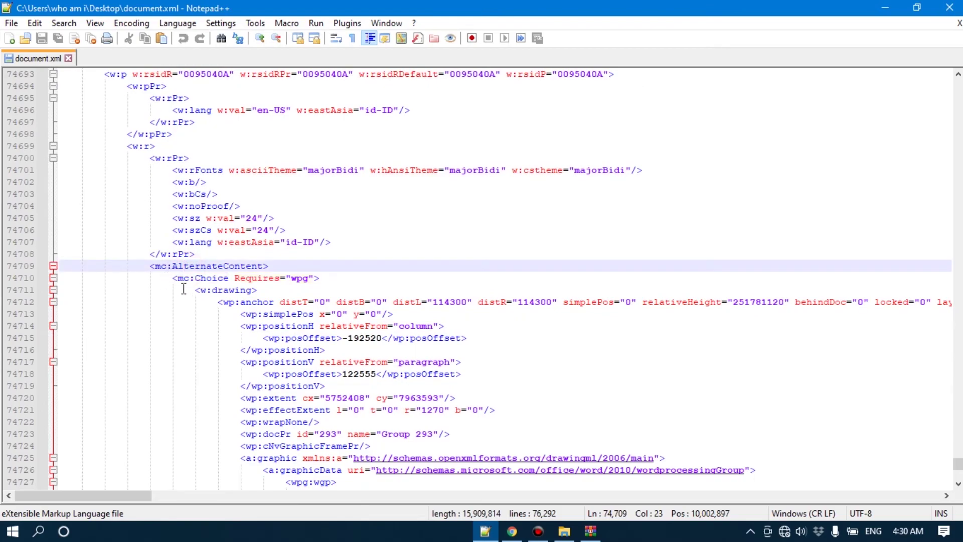
click(217, 278)
scroll(215, 393, down, 20)
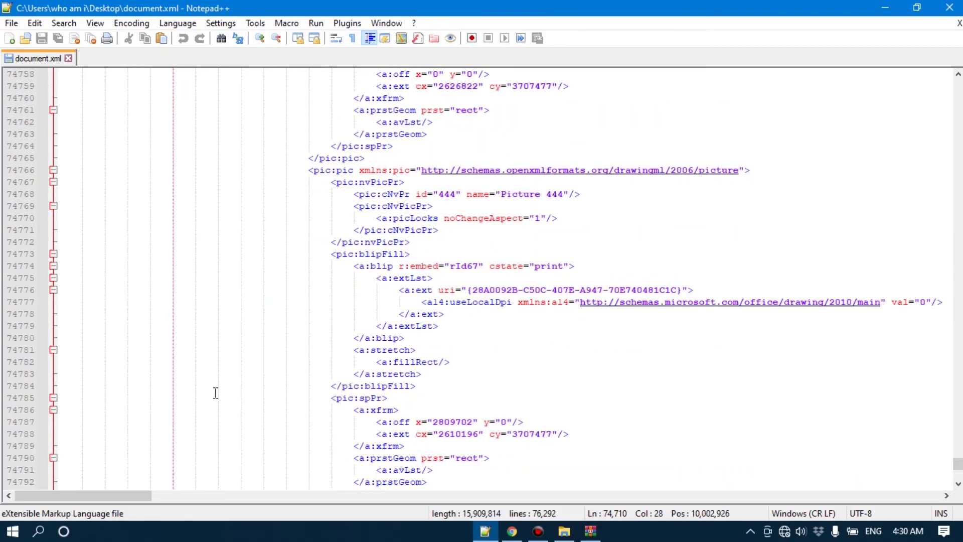
scroll(216, 392, down, 20)
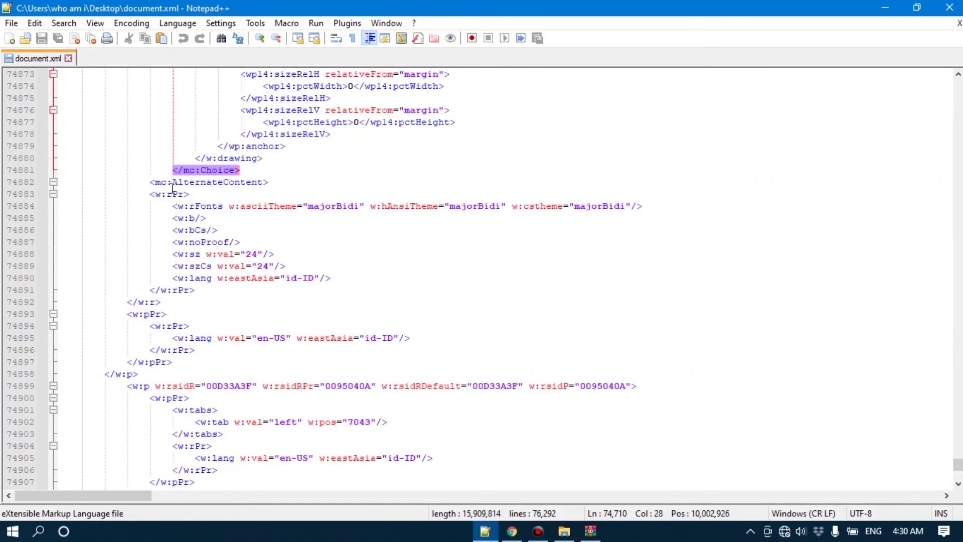
Step: Try turning <mc:AlternateContent> on line 74882 into a closing tag, and remove the added slash again
click(170, 182)
click(155, 182)
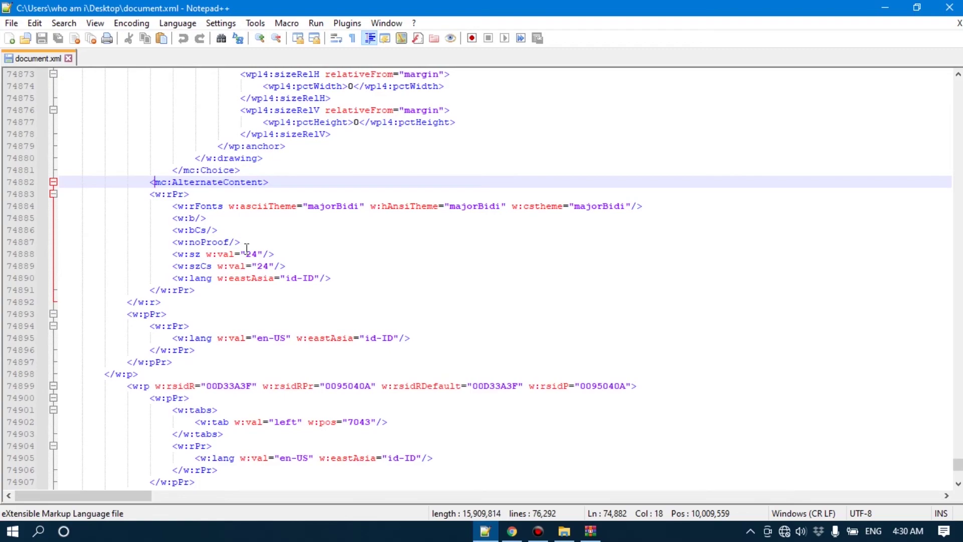
text(/)
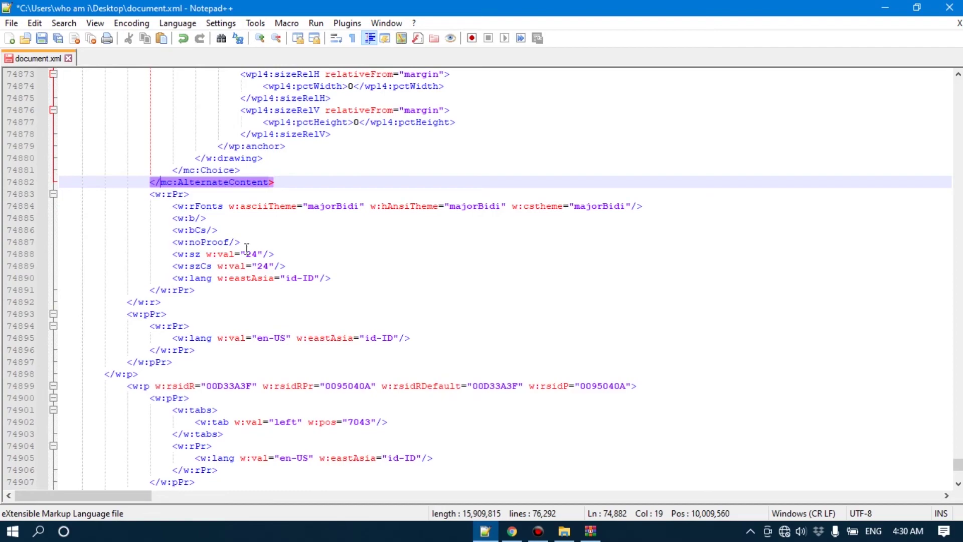
key(BackSpace)
Step: Recheck </mc:Choice> on line 74881 and change the tag on line 74882 to </mc:AlternateContent>
scroll(200, 225, up, 5)
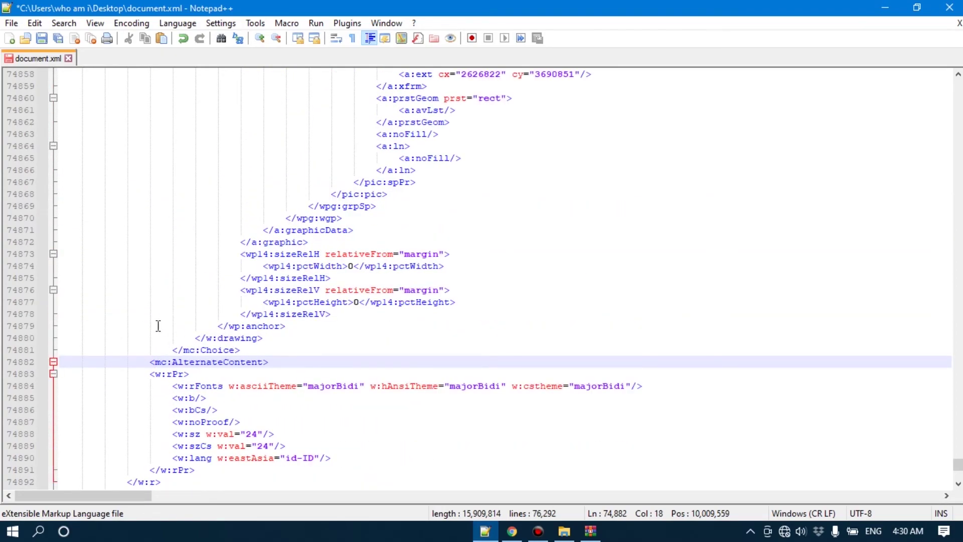
click(200, 350)
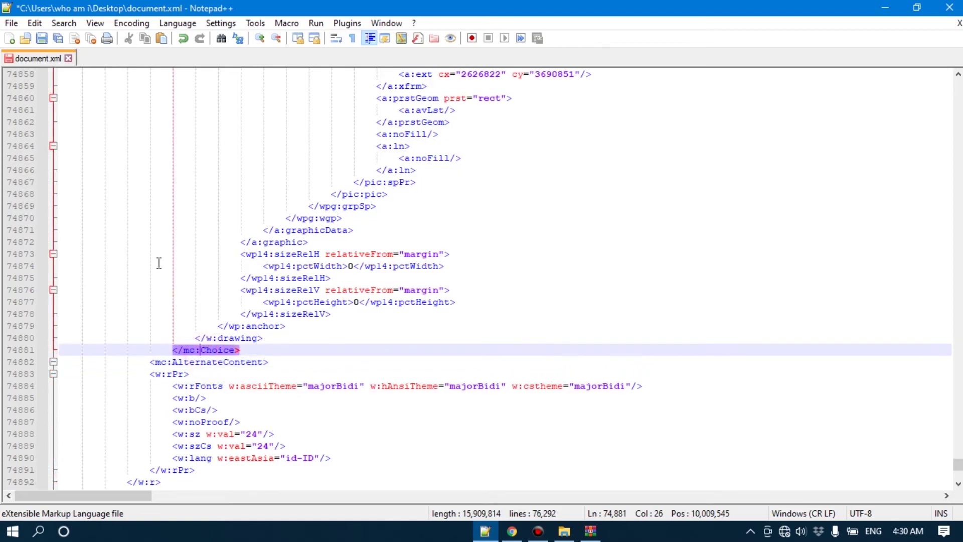
click(172, 362)
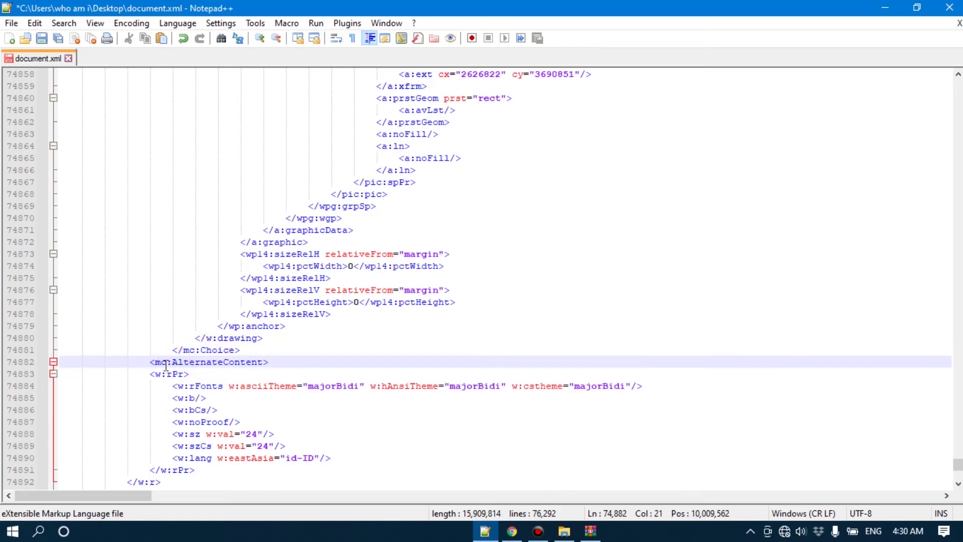
click(157, 362)
text(/)
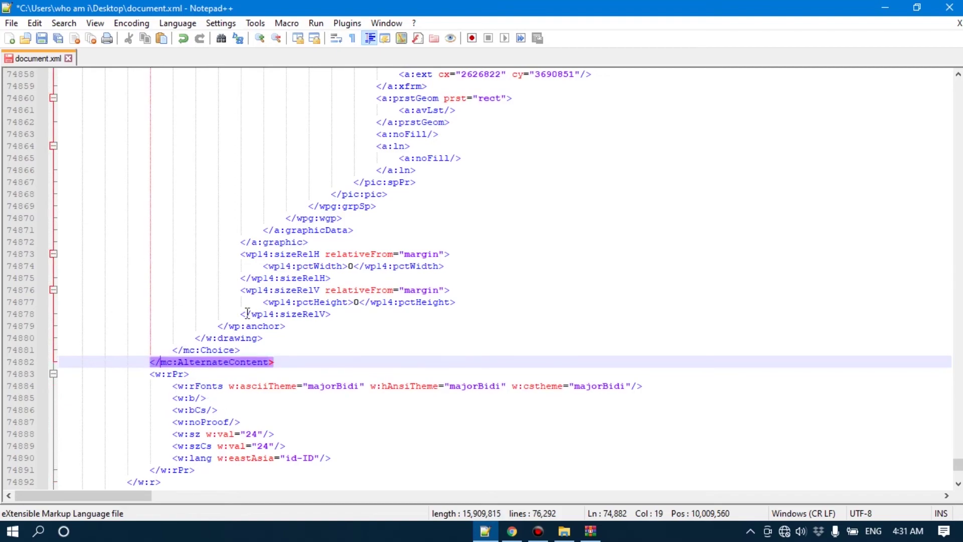
scroll(225, 359, up, 2)
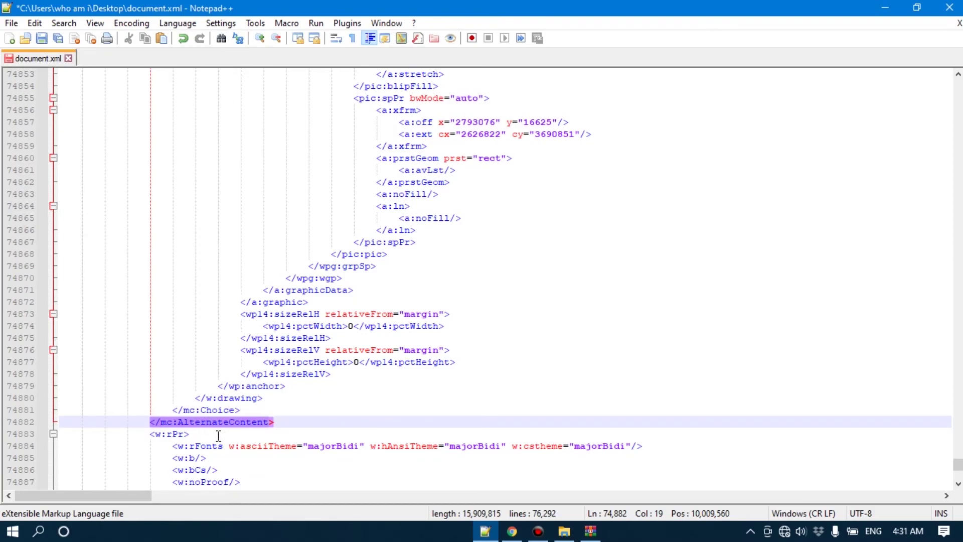
Step: Save the corrected document.xml
click(11, 23)
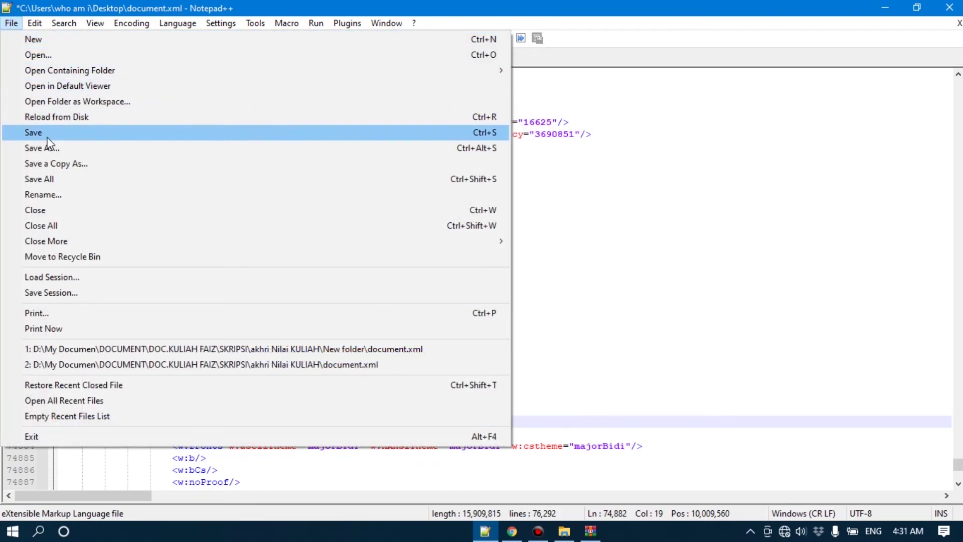
key(Escape)
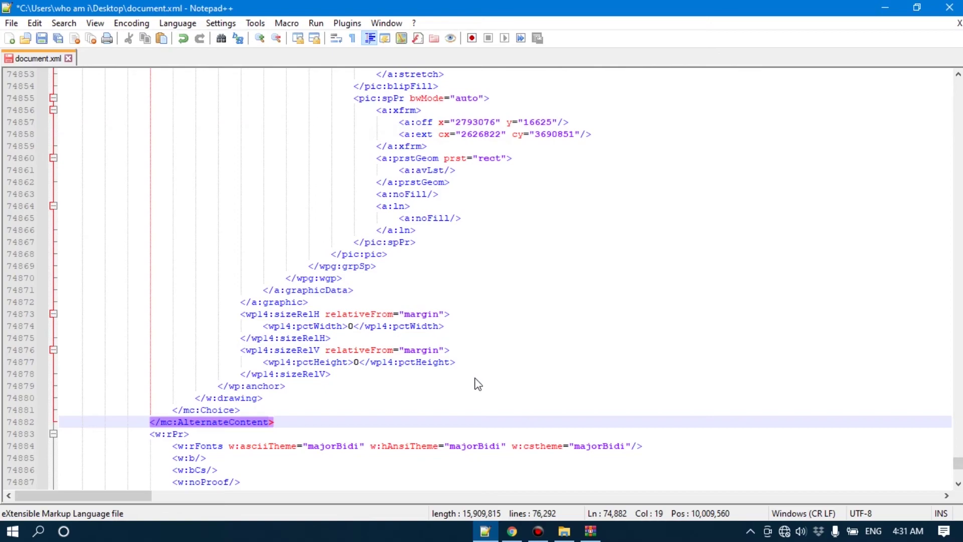
key(ctrl+s)
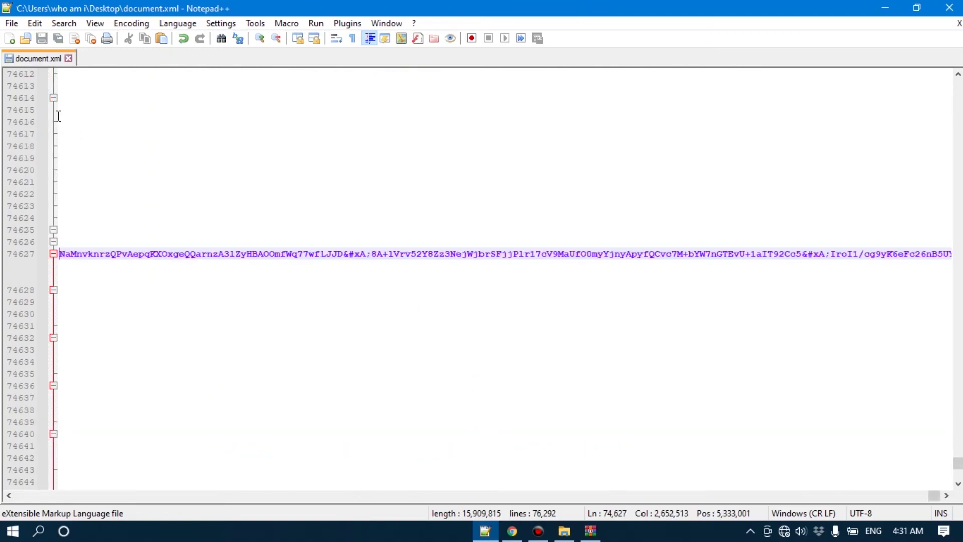
Step: Replace document.xml in the ZIP archive's word folder with the corrected desktop copy, and delete that desktop copy
click(70, 59)
click(886, 8)
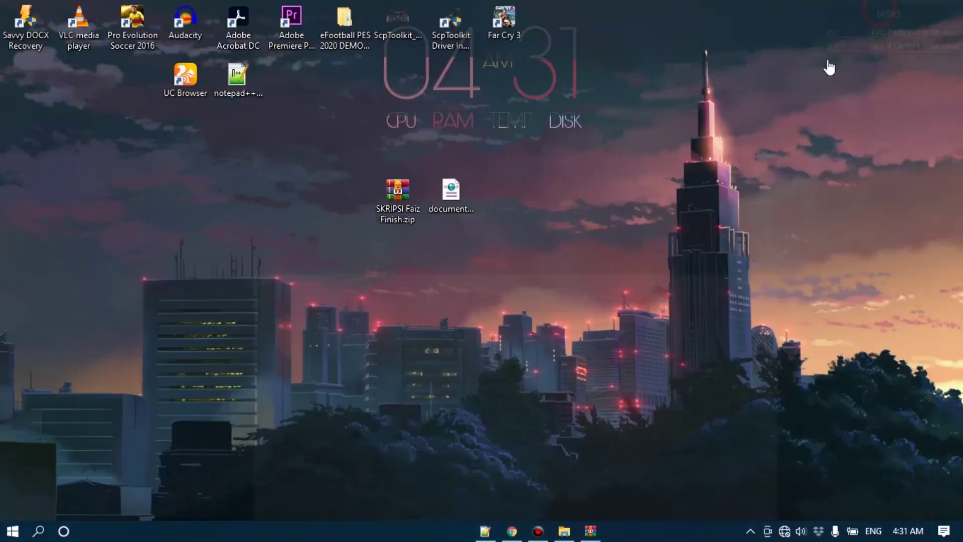
drag(463, 205, 752, 293)
click(523, 335)
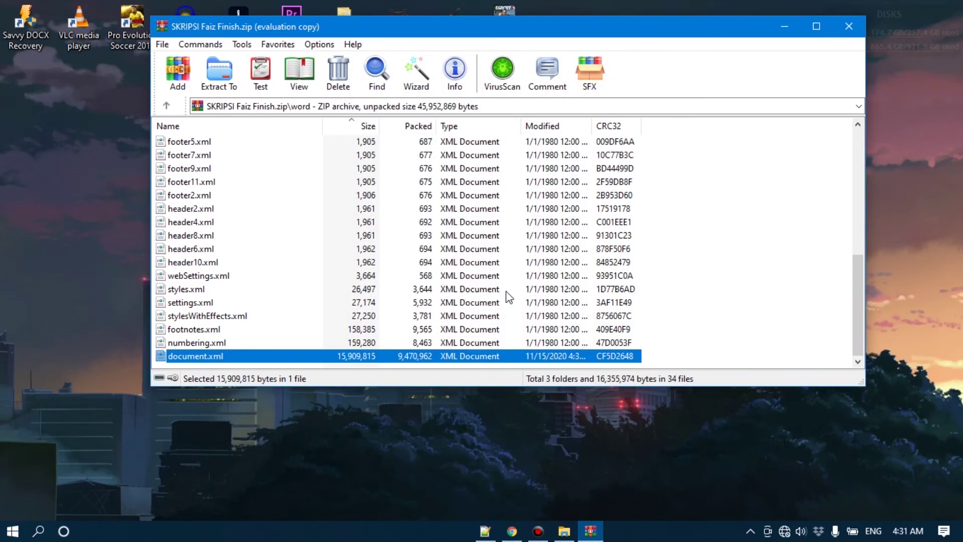
click(848, 25)
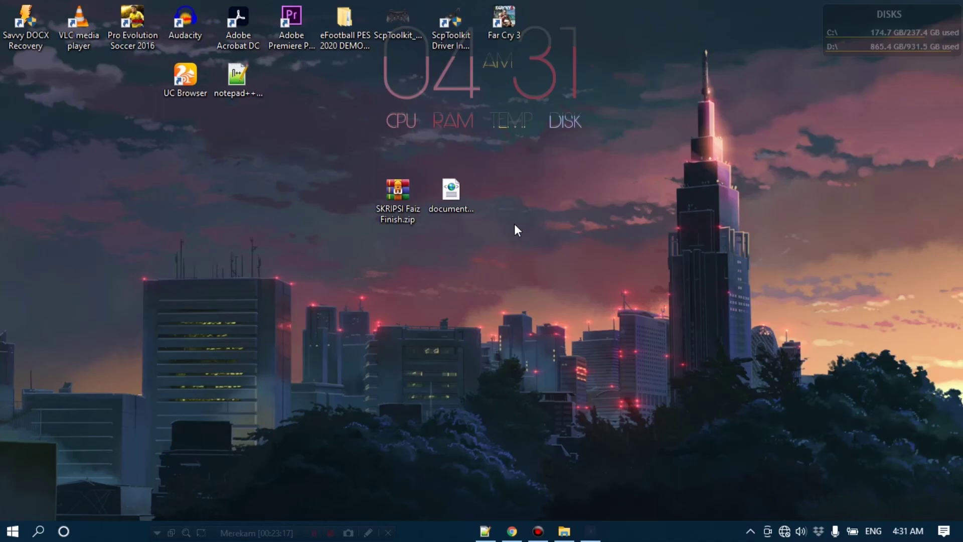
key(Delete)
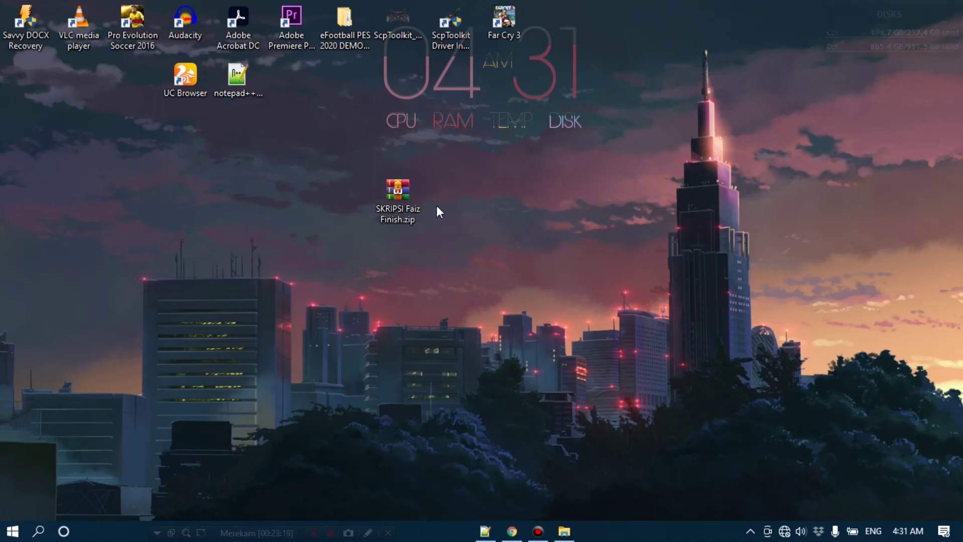
Step: Change the desktop ZIP archive's file extension to docx, accept the extension change and refresh the desktop
click(406, 220)
click(406, 220)
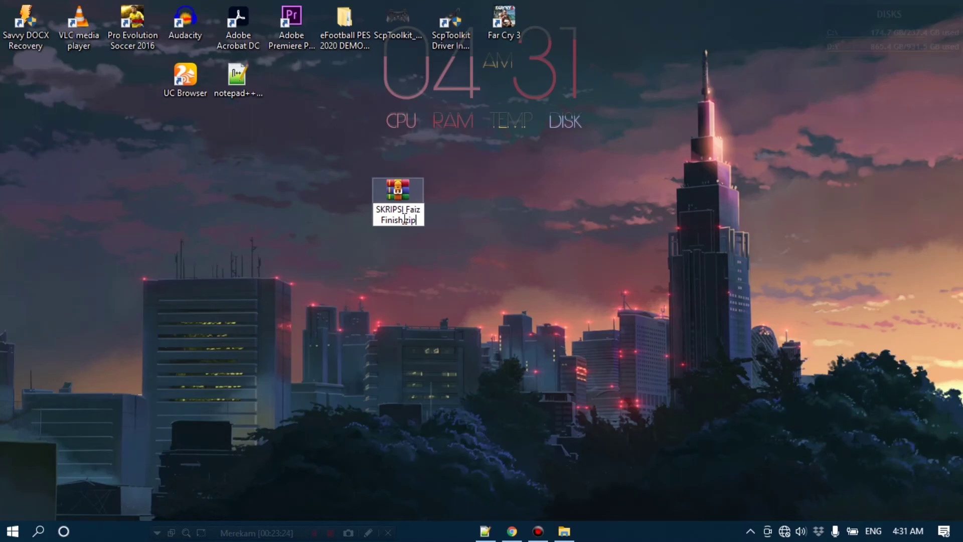
key(BackSpace)
key(BackSpace)
key(BackSpace)
text(docx)
key(Return)
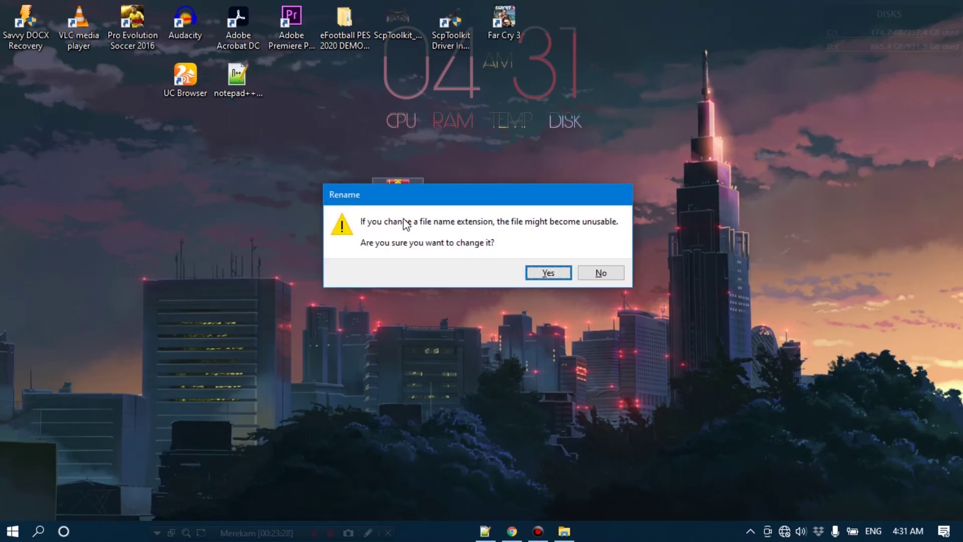
click(561, 276)
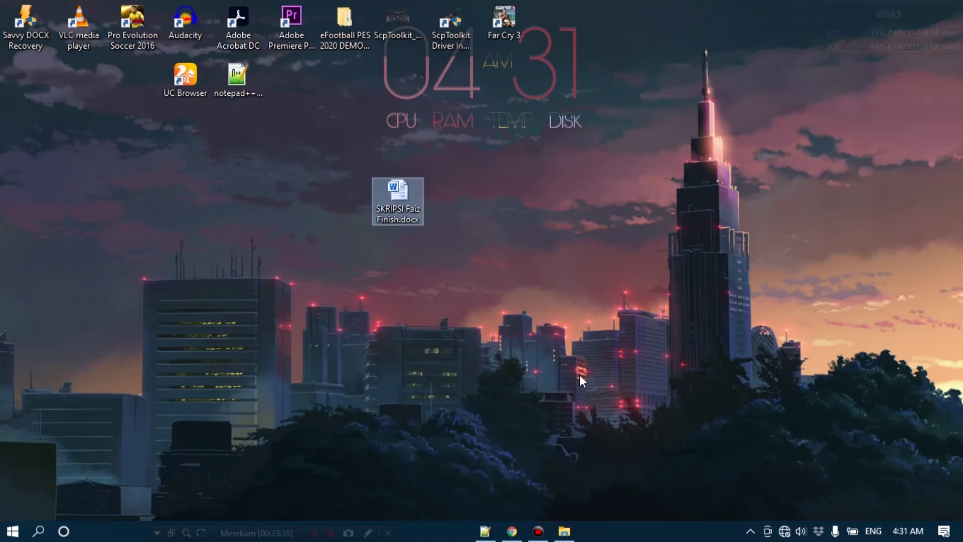
right_click(490, 235)
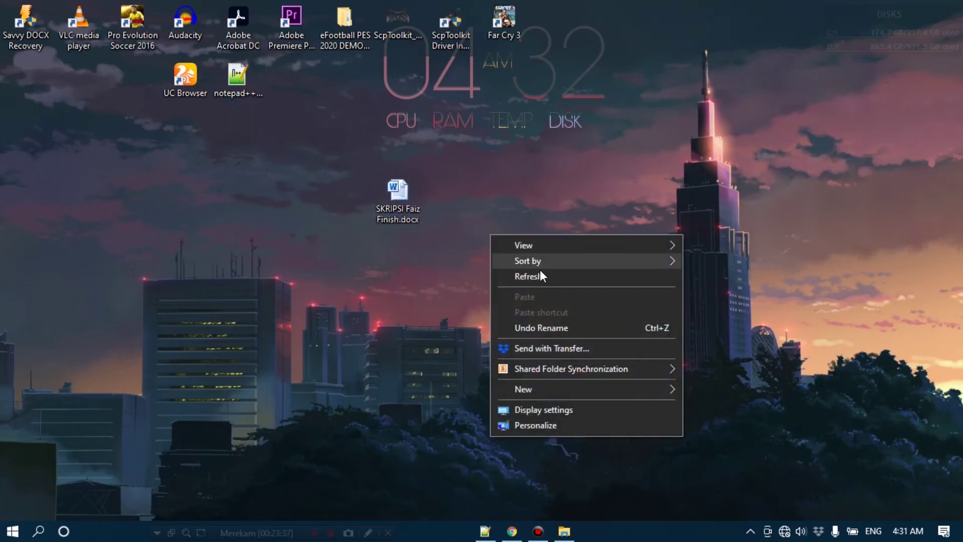
click(540, 276)
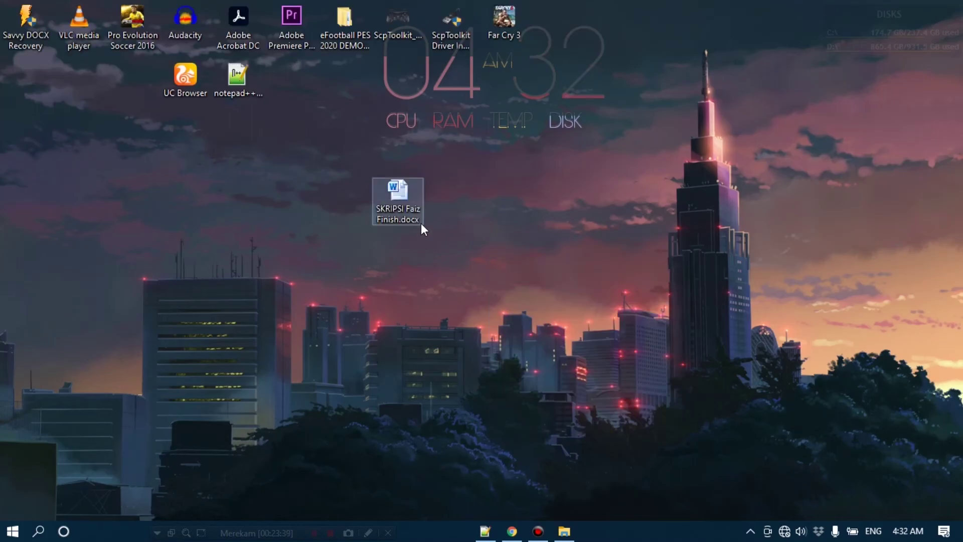
Step: Open the rebuilt .docx in Microsoft Word and examine its cover, approval pages, abstracts, table of contents and first chapters
double_click(411, 214)
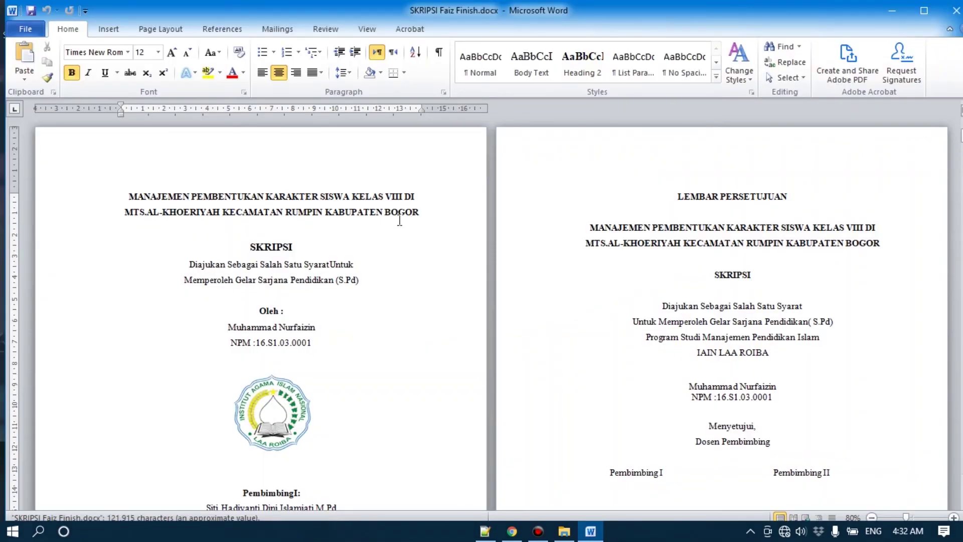
scroll(275, 243, down, 1)
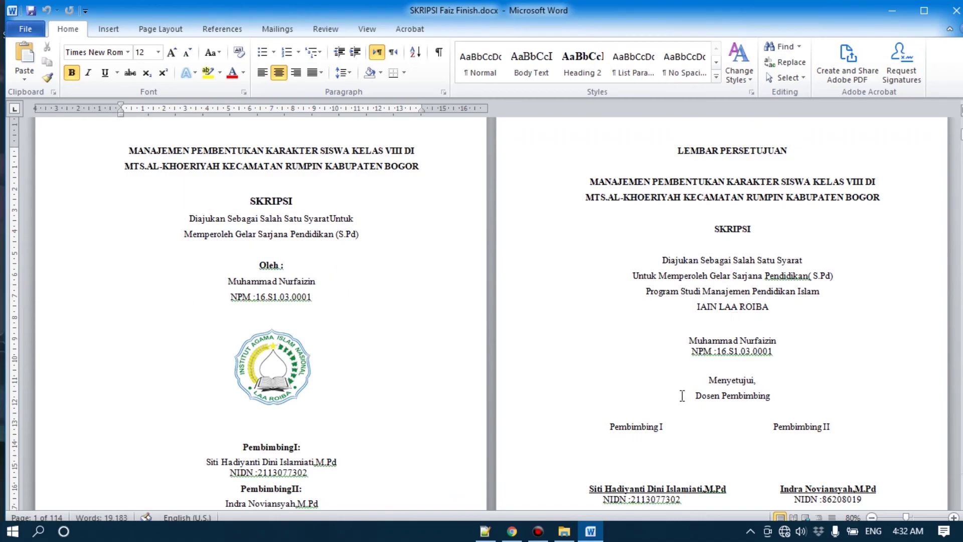
scroll(681, 396, down, 12)
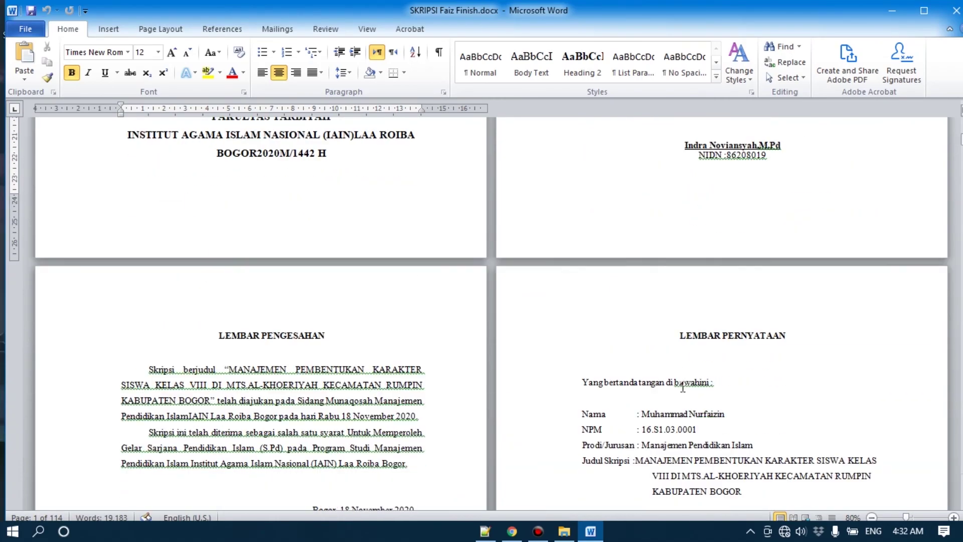
scroll(127, 341, up, 9)
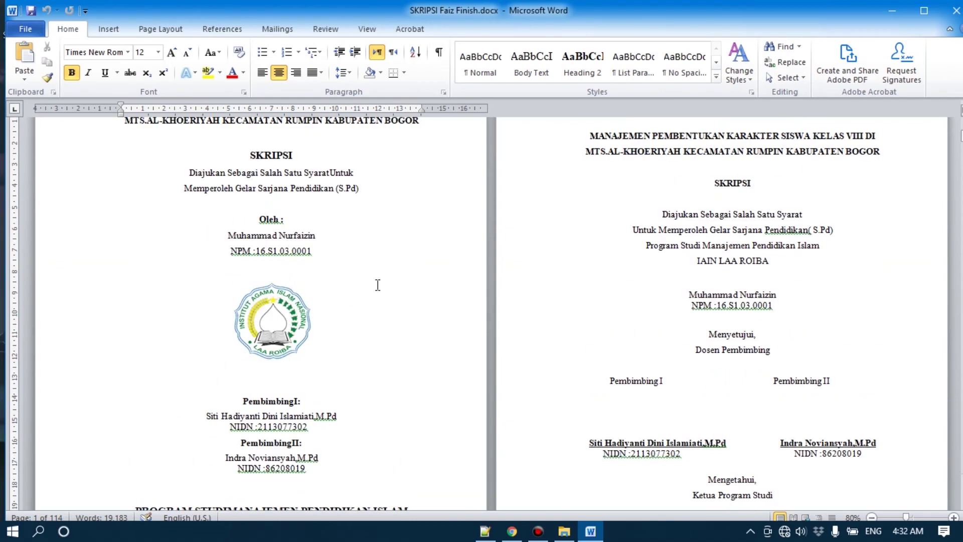
scroll(632, 351, down, 2)
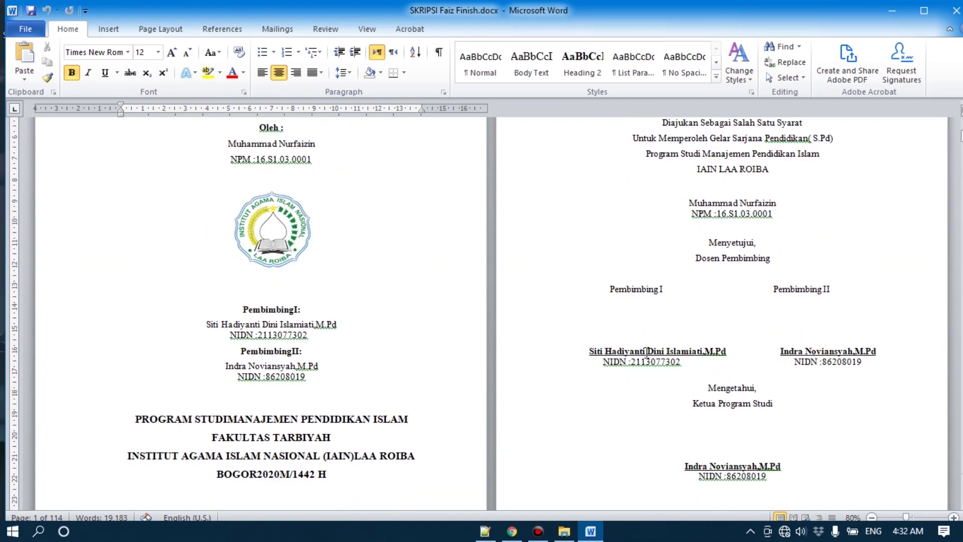
scroll(649, 354, down, 1)
scroll(652, 354, up, 2)
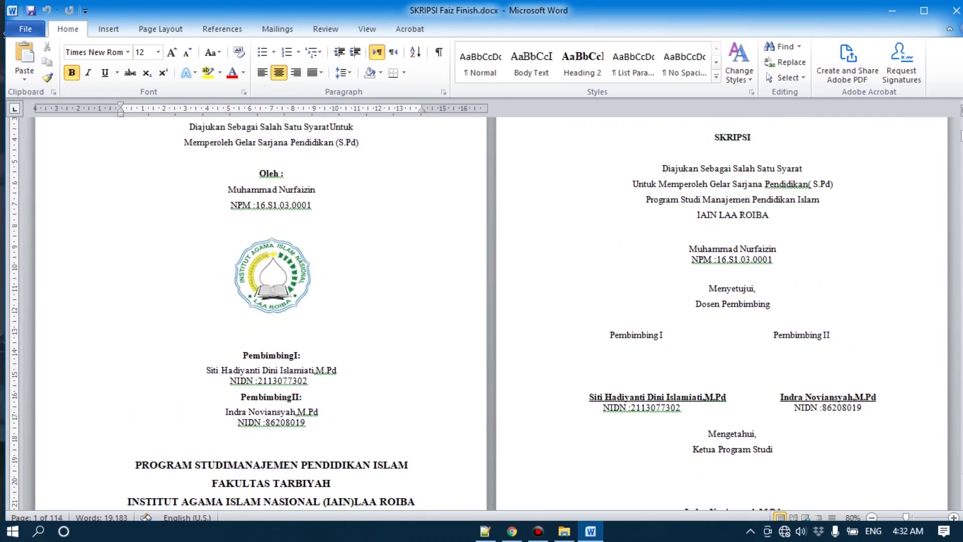
scroll(876, 370, down, 7)
scroll(875, 370, down, 20)
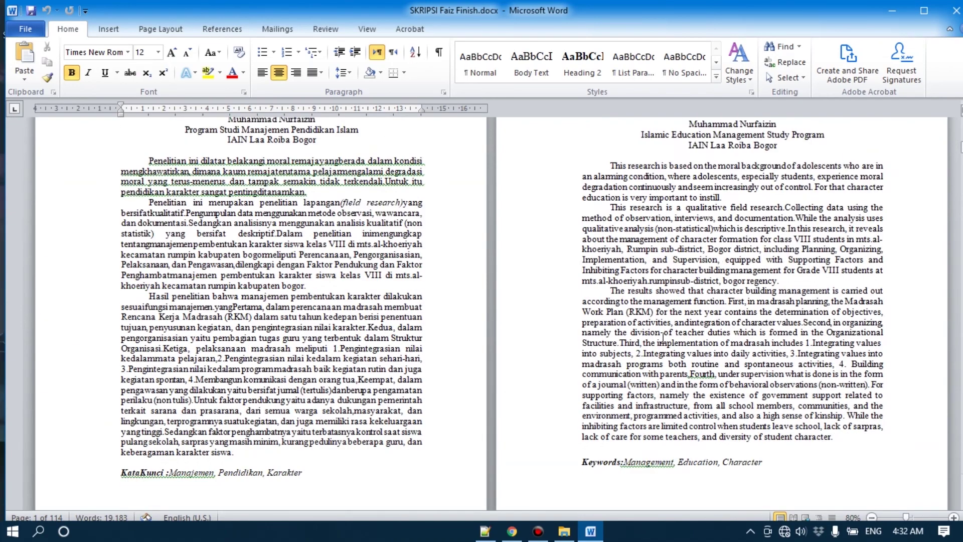
scroll(668, 343, down, 8)
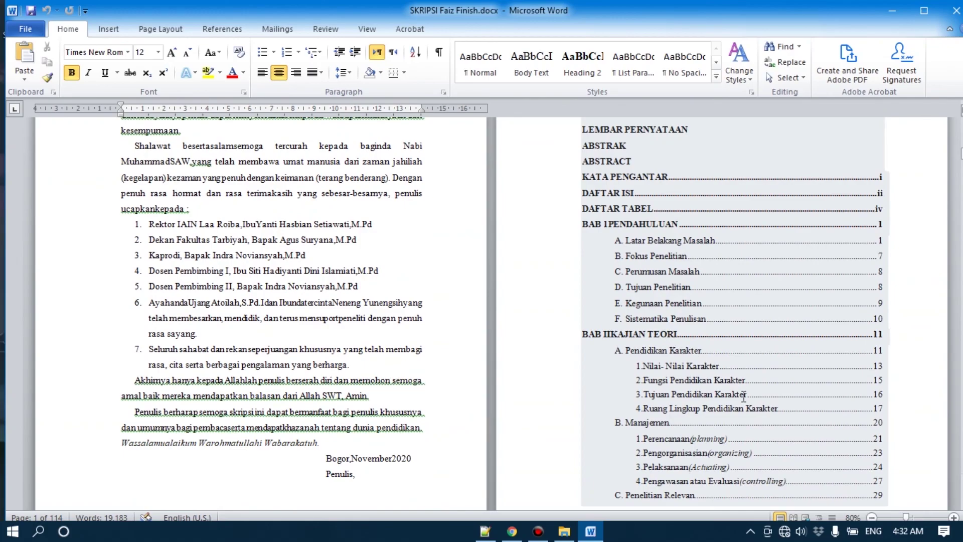
scroll(655, 418, down, 15)
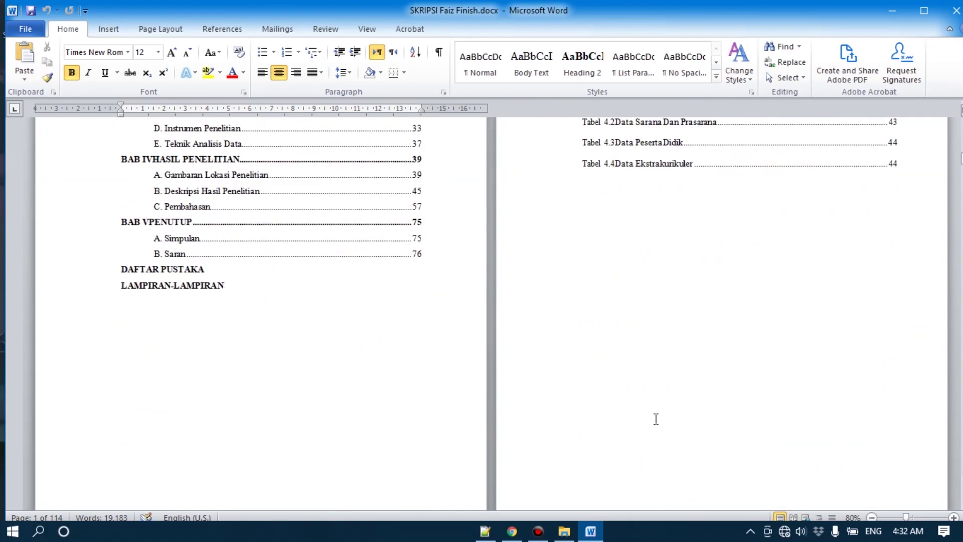
scroll(656, 419, down, 20)
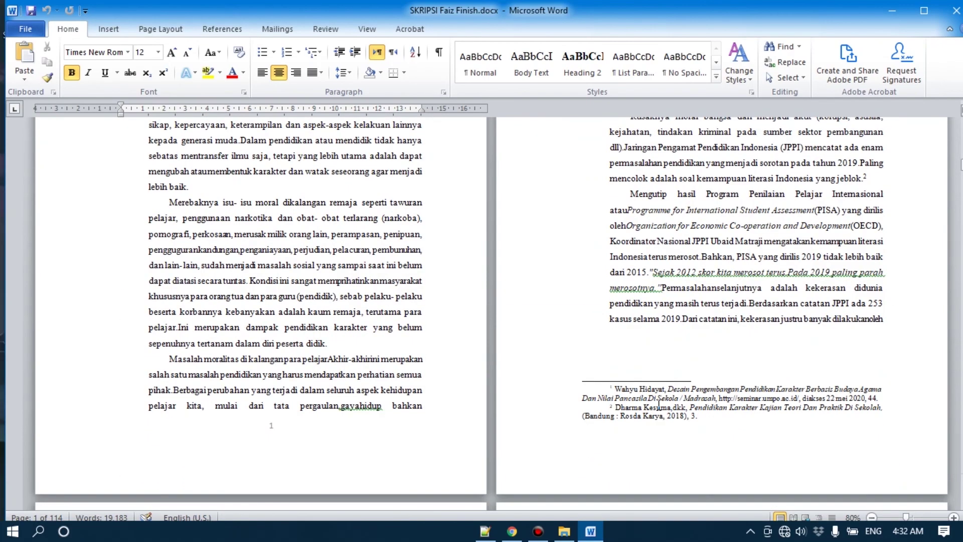
scroll(658, 404, down, 10)
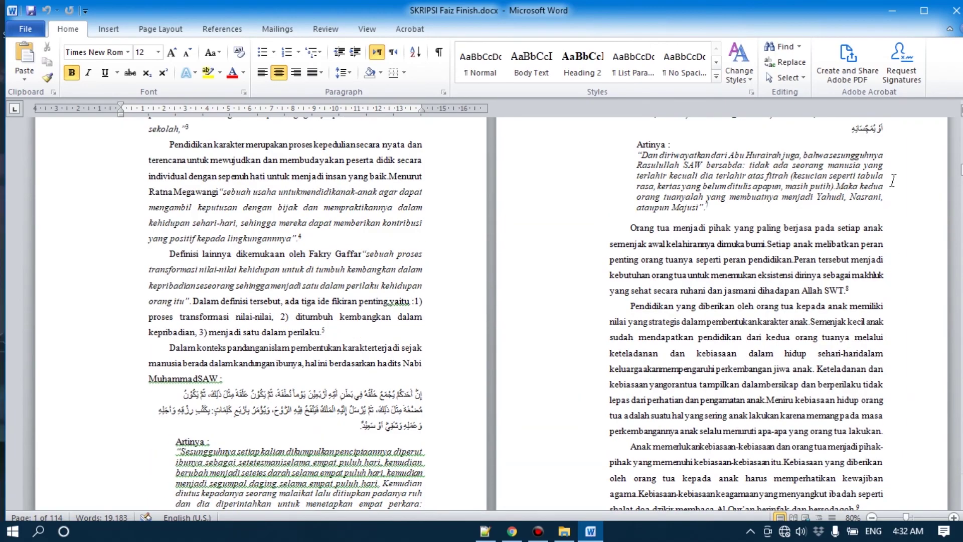
drag(961, 177, 961, 175)
scroll(846, 344, down, 15)
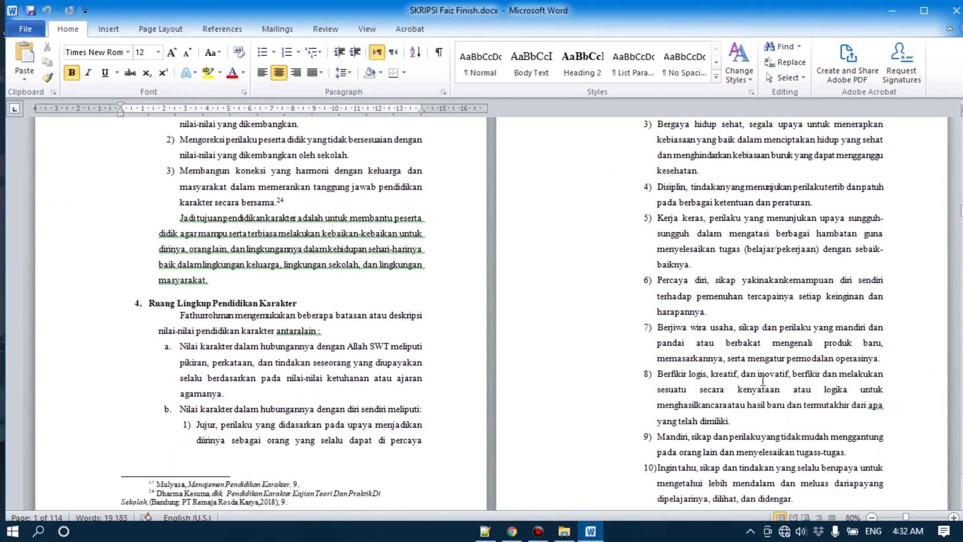
scroll(845, 344, down, 5)
Step: Examine the appendices, the Gambar Dokumentasi Hasil Penelitian photo pages and the DAFTAR RIWAYAT HIDUP page near the document's end
drag(961, 217, 960, 366)
scroll(961, 366, down, 3)
scroll(961, 437, down, 10)
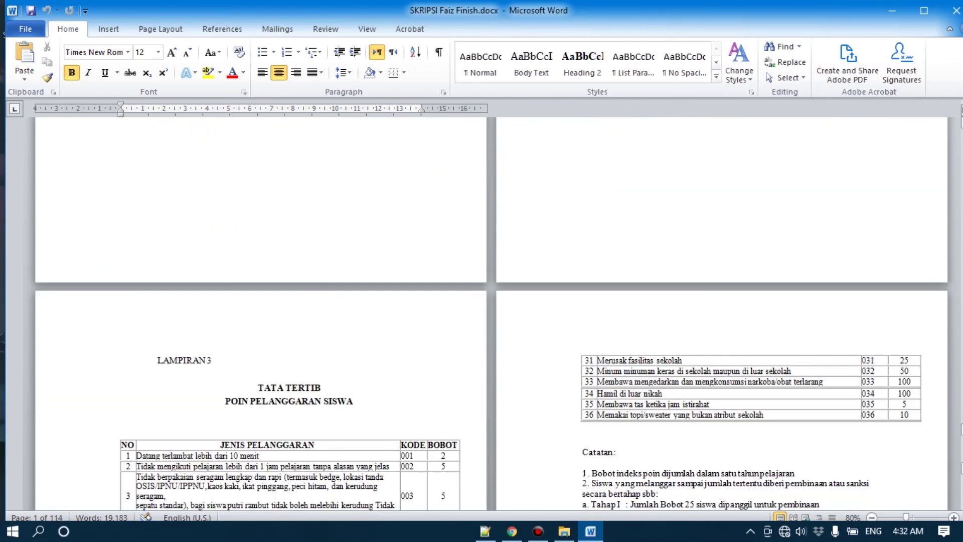
scroll(666, 419, down, 15)
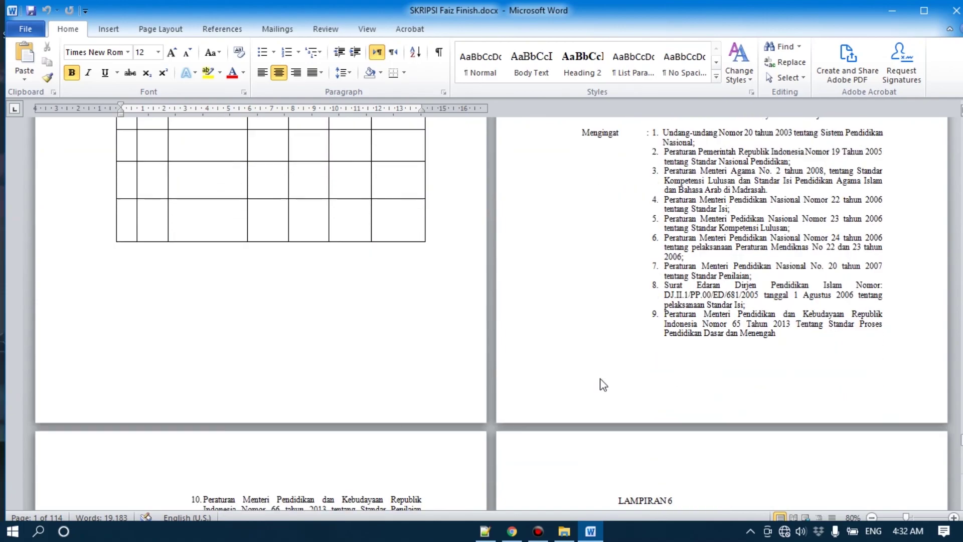
scroll(603, 385, down, 15)
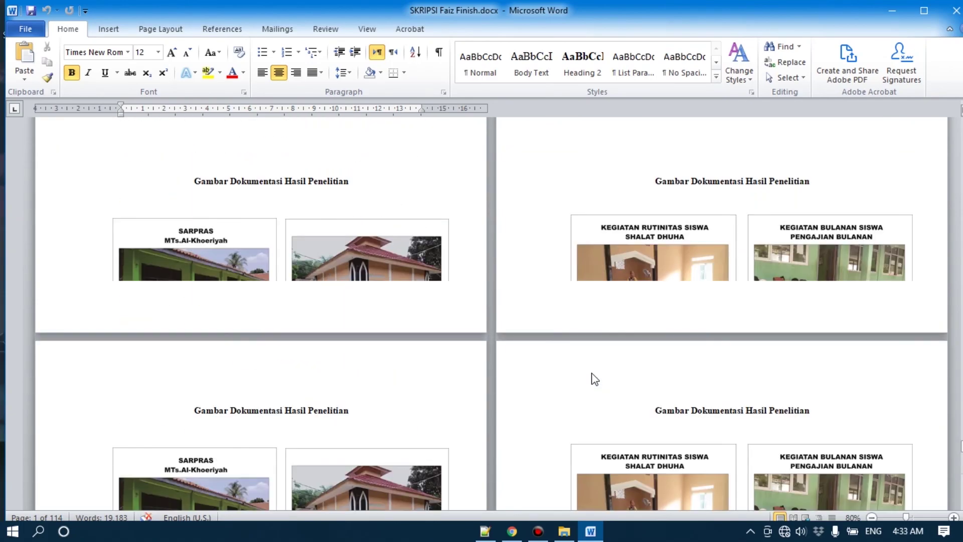
scroll(602, 371, down, 10)
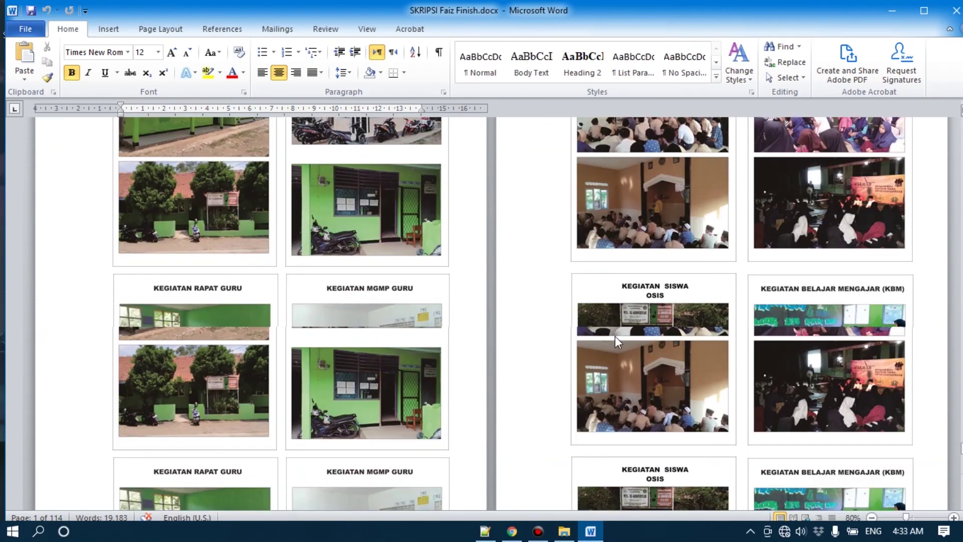
scroll(633, 361, down, 6)
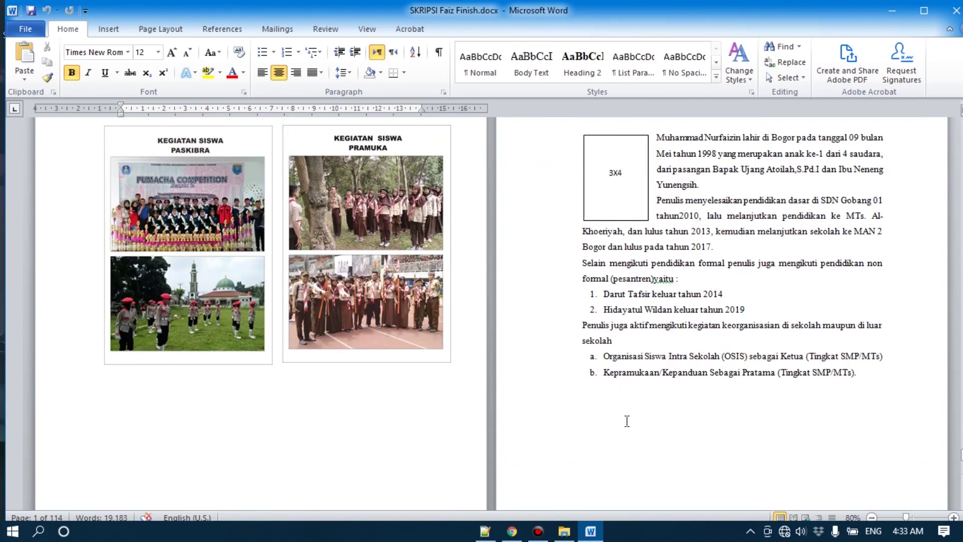
scroll(627, 421, up, 3)
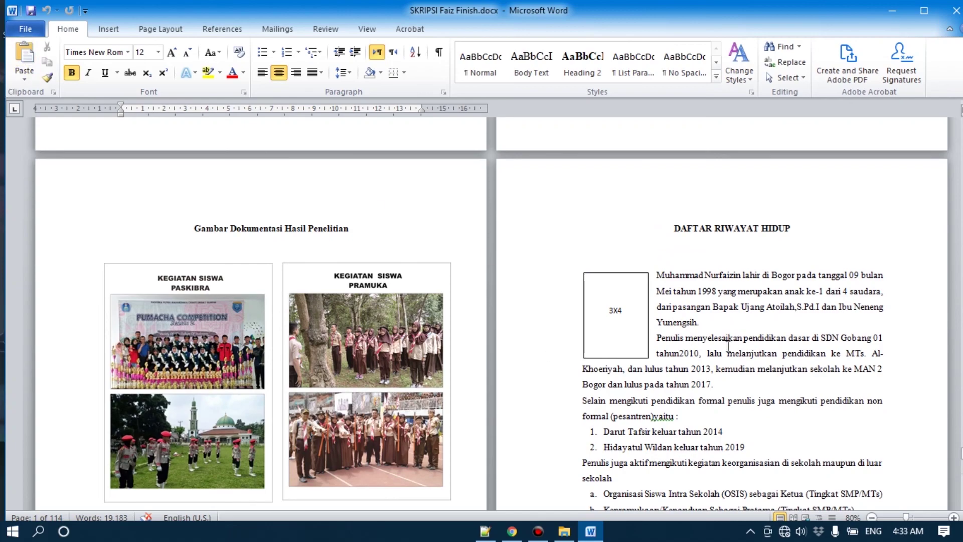
scroll(228, 229, up, 3)
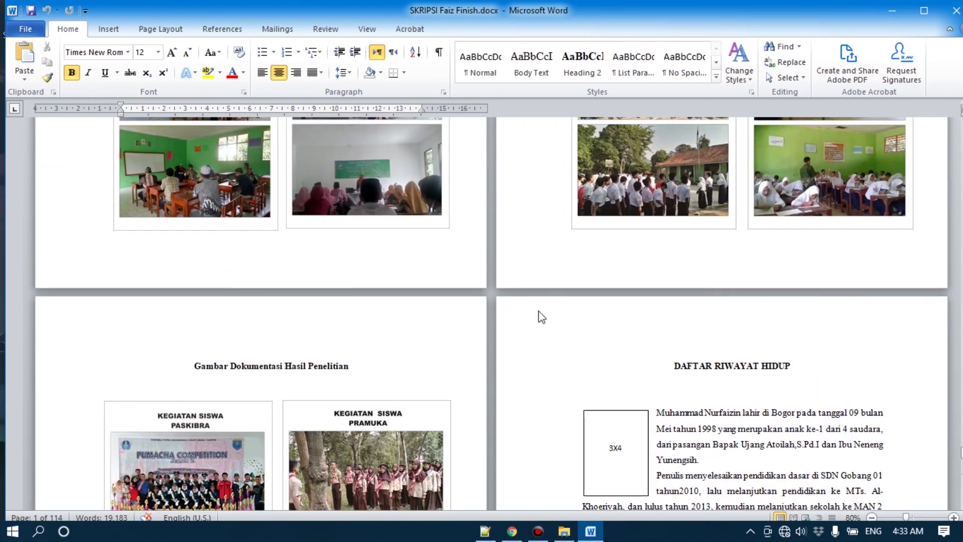
Step: Save the repaired document and close Word
click(19, 31)
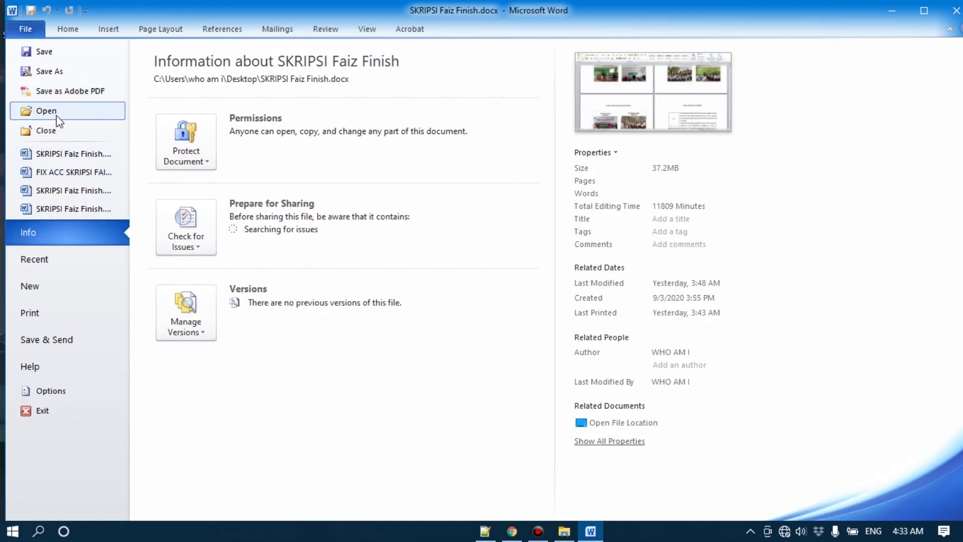
click(43, 51)
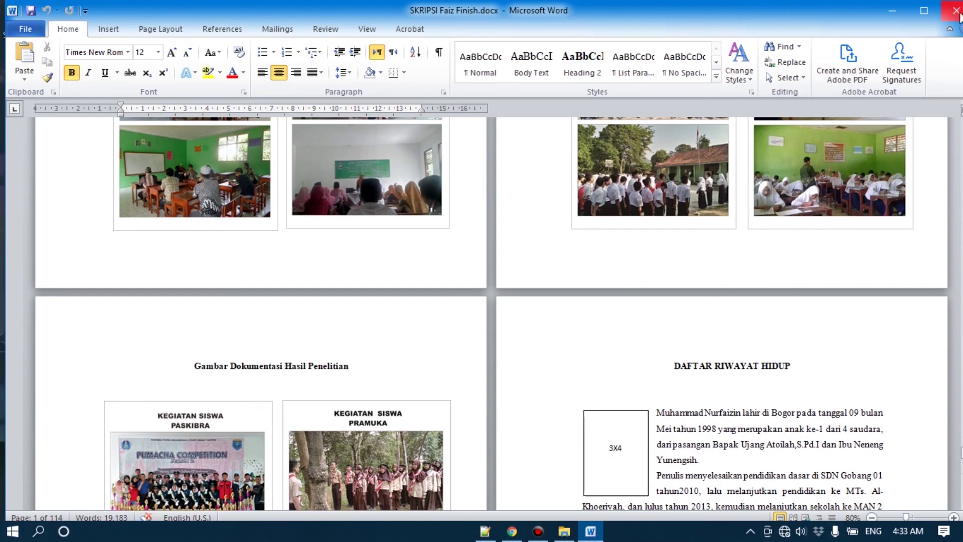
click(956, 11)
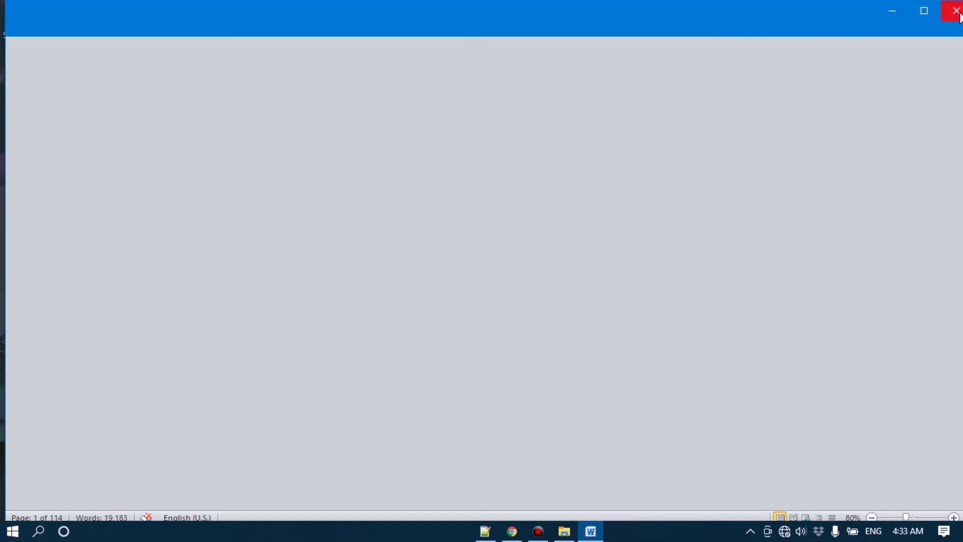